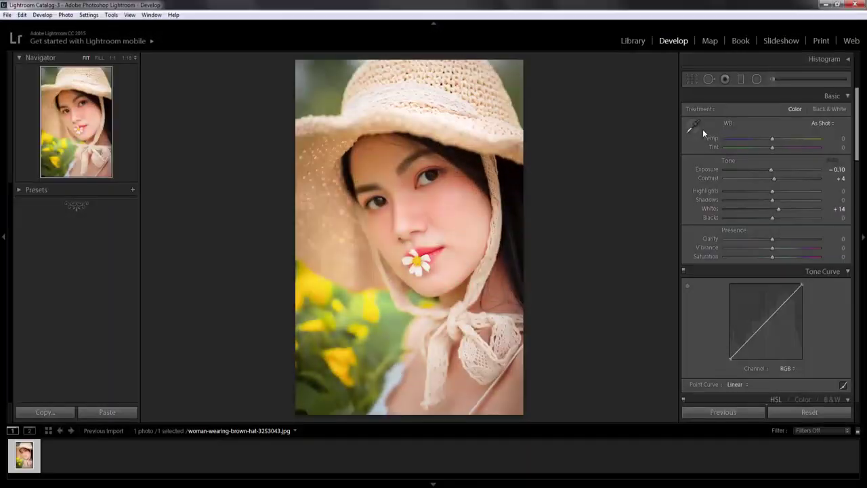
Step: Set a custom white balance from a neutral spot, then Temp -10 and Tint +12
left_click(693, 125)
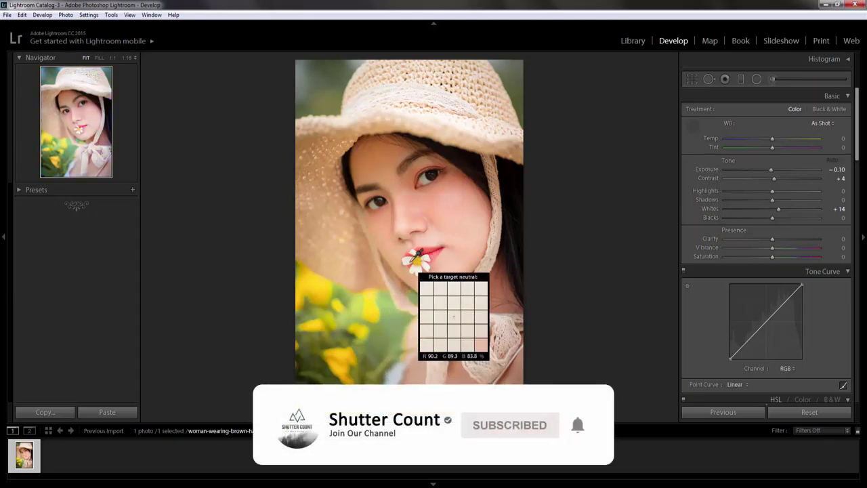
left_click(413, 260)
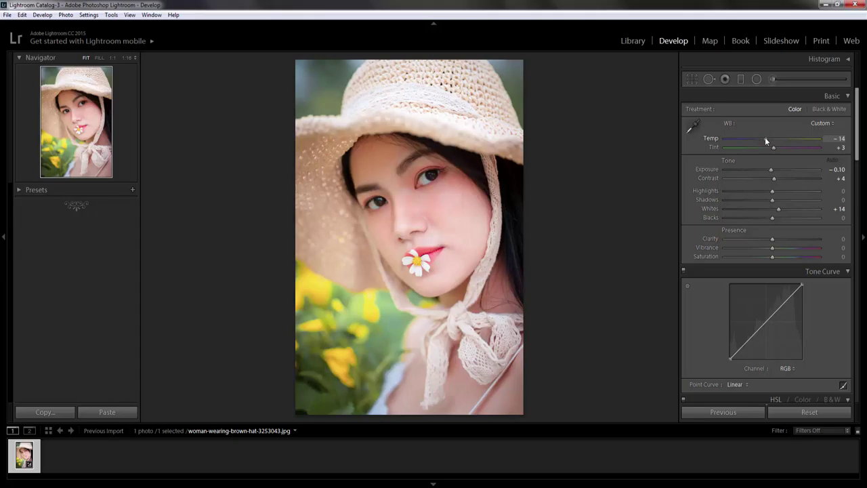
left_click_drag(766, 138, 779, 146)
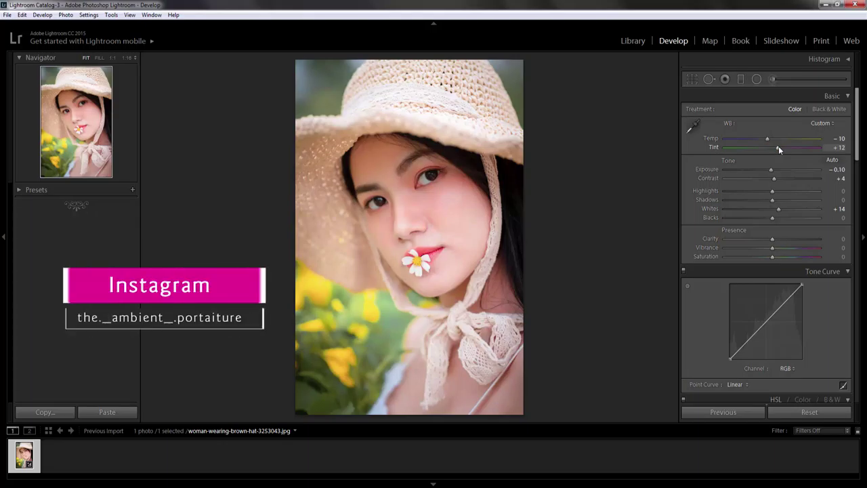
left_click_drag(773, 191, 770, 192)
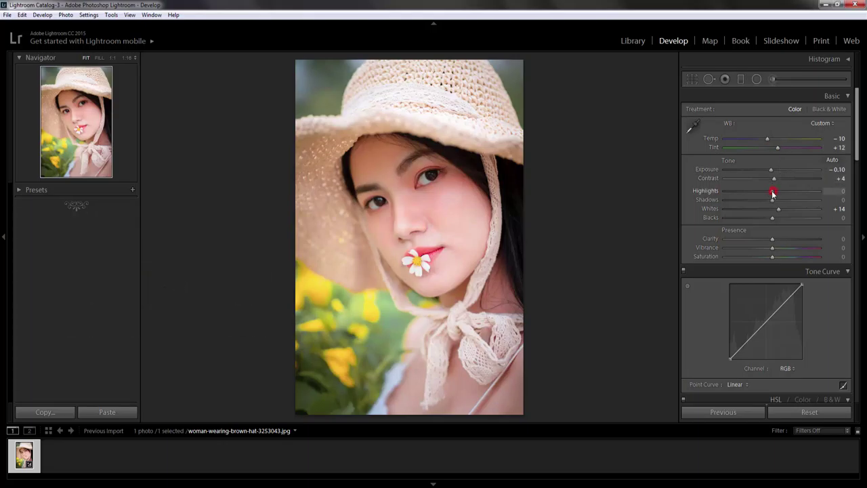
Step: Reset Highlights to 0 and set Contrast +22, Clarity +12 and Vibrance +22
double_click(770, 191)
left_click_drag(776, 179, 783, 178)
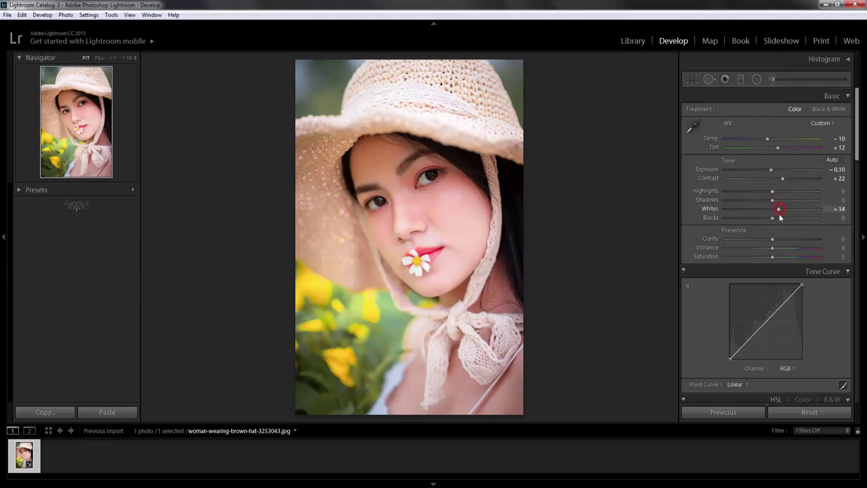
left_click_drag(773, 239, 777, 239)
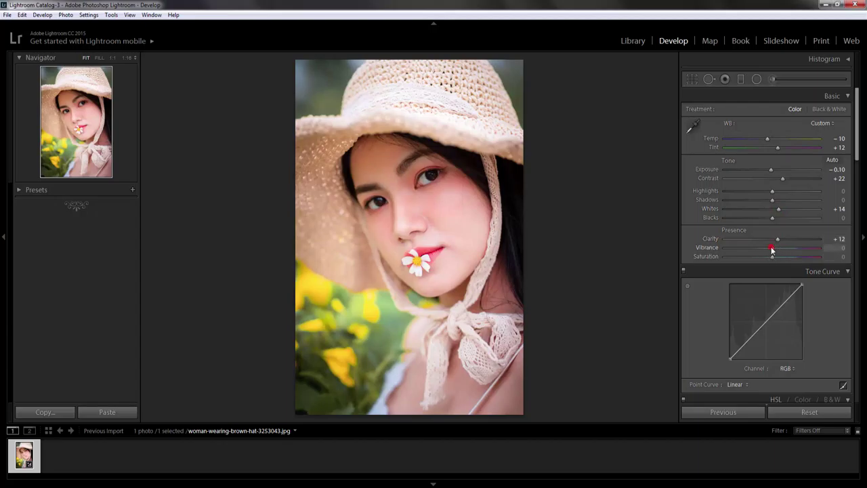
left_click_drag(773, 248, 777, 248)
Step: Add three points to the RGB tone curve and shape them into an S-curve
scroll(787, 279, "down", 3)
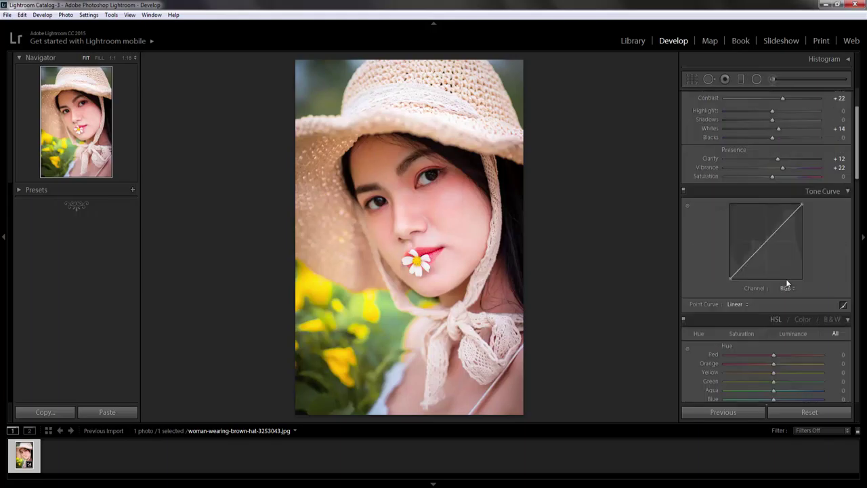
left_click(749, 260)
left_click(766, 241)
left_click(784, 223)
left_click_drag(749, 258, 749, 260)
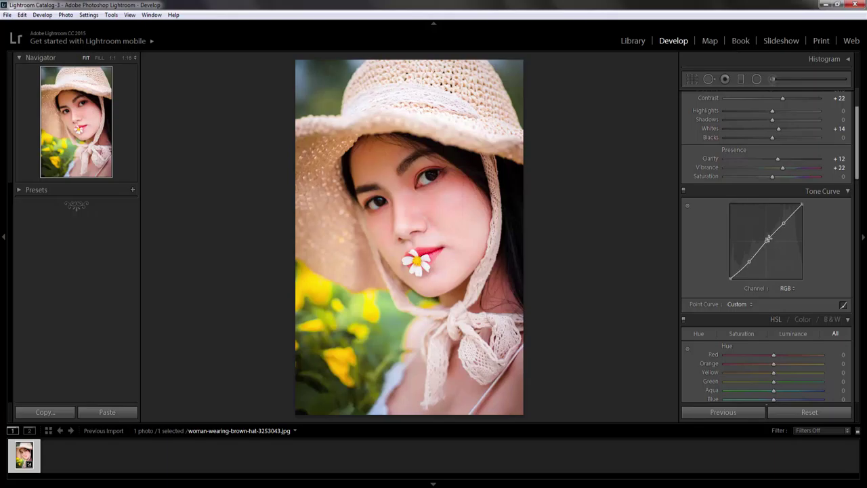
left_click(766, 242)
left_click_drag(766, 242, 768, 242)
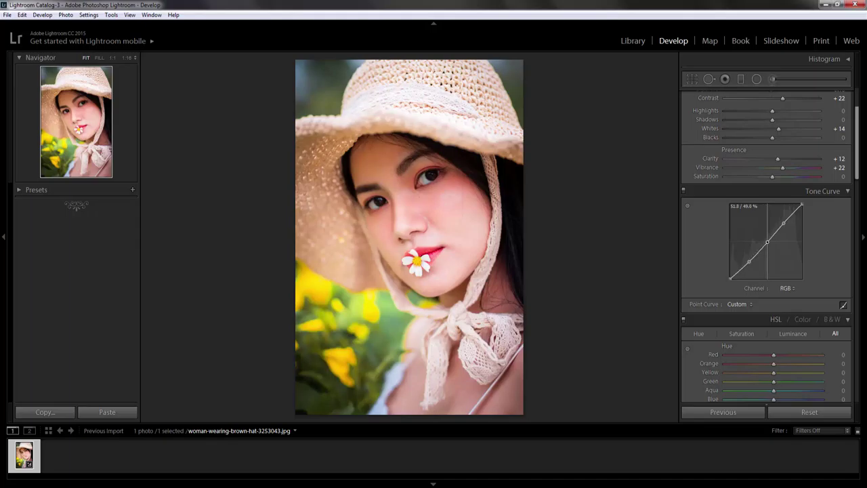
Step: Refine the curve's shadow point and lift the black point to fade the shadows
left_click(749, 262)
left_click_drag(749, 262, 749, 261)
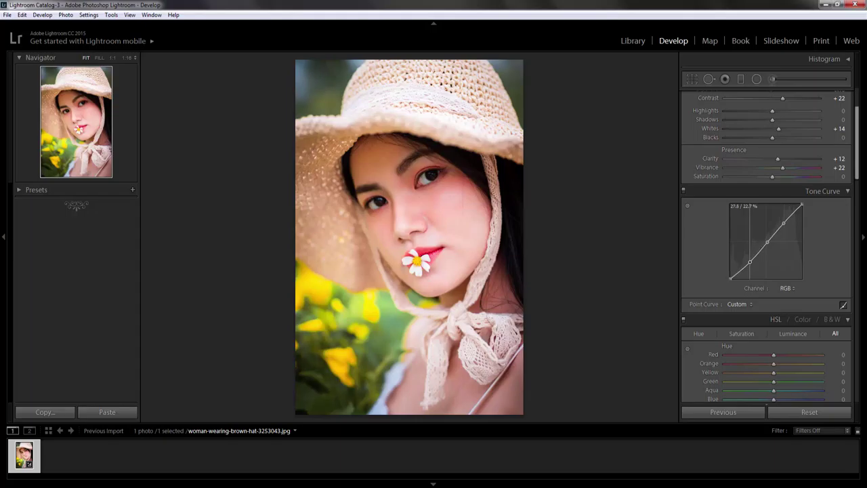
left_click(730, 276)
left_click_drag(730, 277, 730, 274)
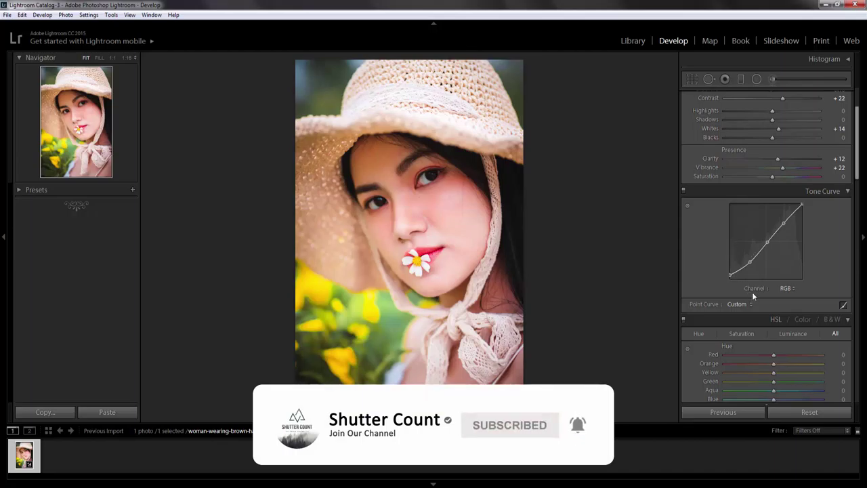
Step: Lift the Blue channel curve's black point slightly
left_click(785, 288)
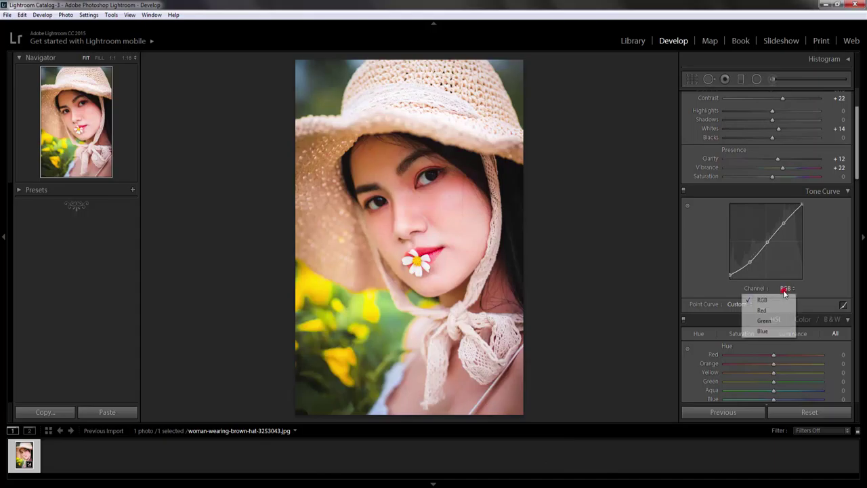
left_click(760, 331)
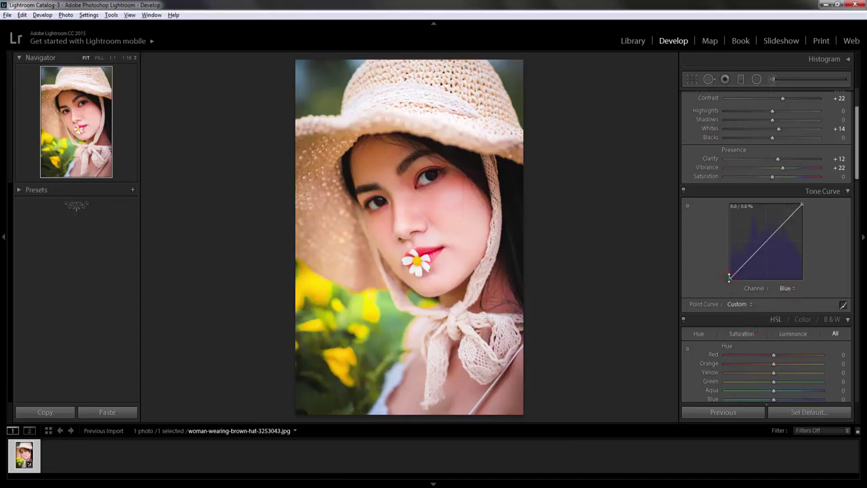
left_click_drag(729, 277, 731, 275)
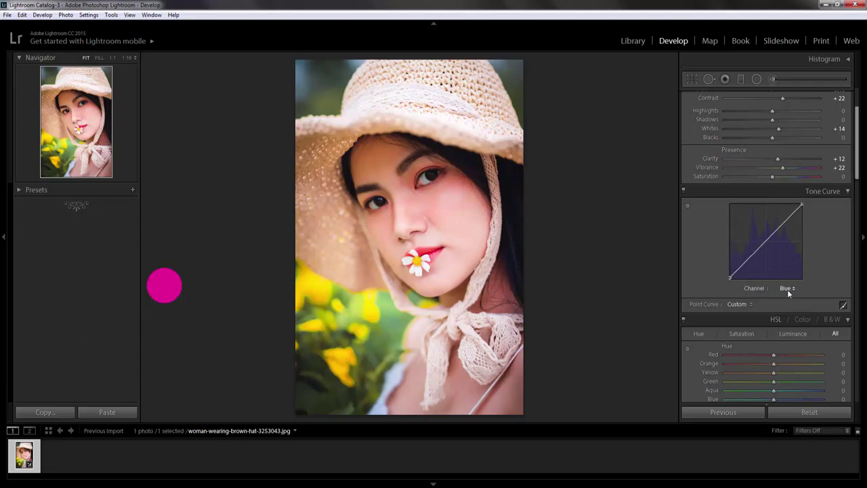
Step: Shift Yellow hue to -25 and Green hue to minimum; desaturate Aqua, Blue, Yellow (-42) and Orange
scroll(778, 303, "down", 3)
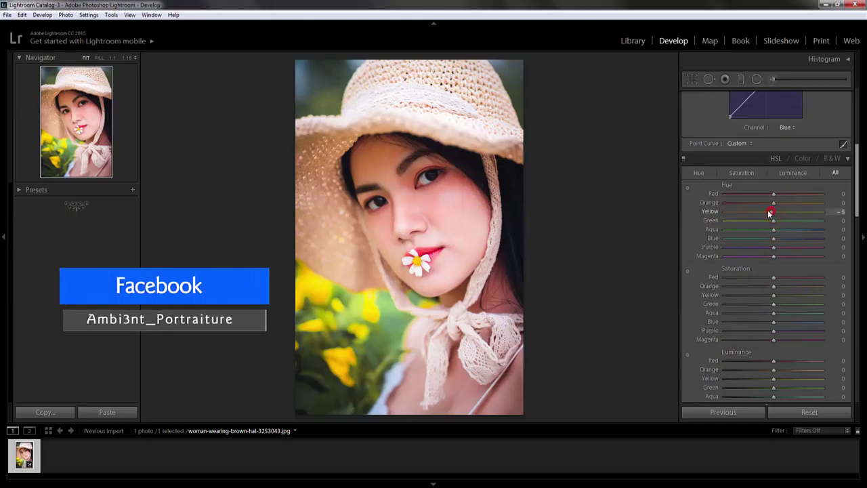
left_click_drag(773, 214, 760, 214)
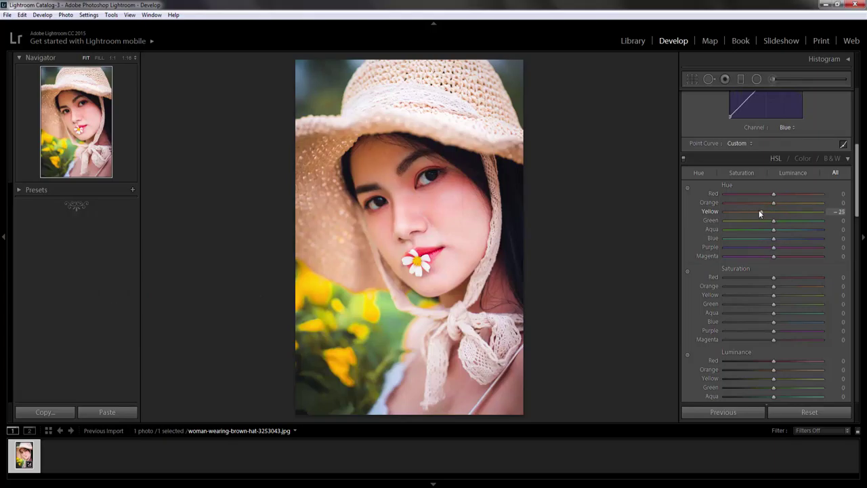
mouse_move(774, 220)
left_mouse_down()
mouse_move(693, 223)
mouse_move(717, 229)
mouse_move(705, 237)
left_mouse_up()
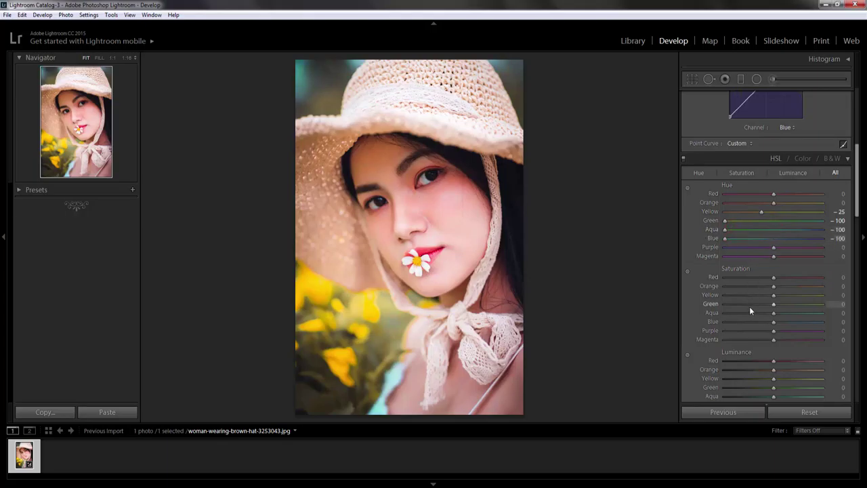
left_click_drag(727, 312, 709, 315)
left_click(724, 321)
left_click_drag(774, 298, 764, 298)
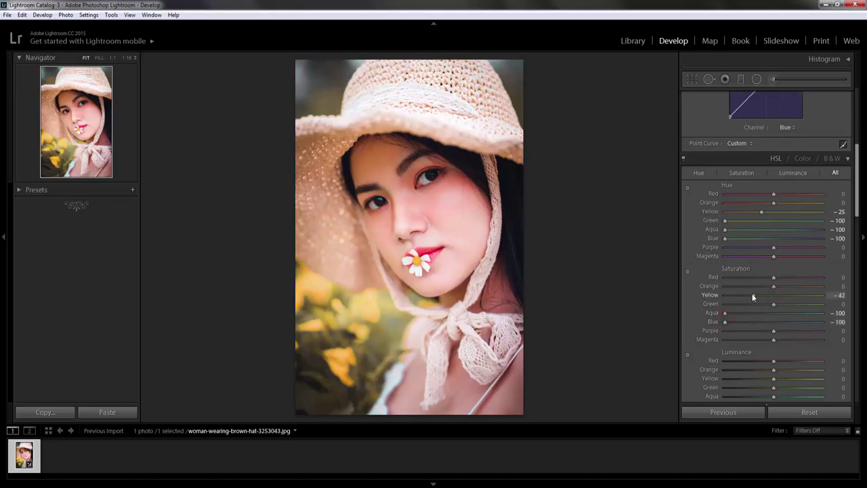
left_click_drag(772, 287, 766, 288)
Step: Darken Orange and Green luminance and brighten Blue luminance
scroll(776, 343, "down", 3)
mouse_move(773, 289)
left_mouse_down()
mouse_move(765, 288)
mouse_move(775, 298)
left_mouse_up()
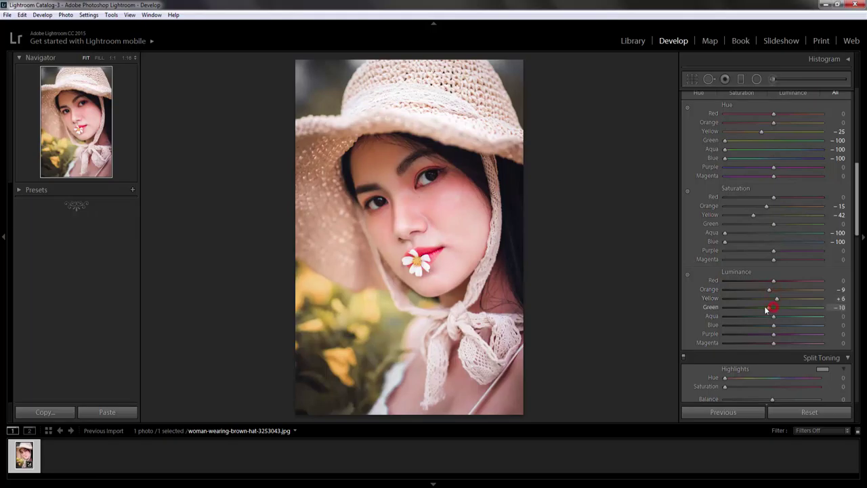
left_click_drag(774, 308, 760, 306)
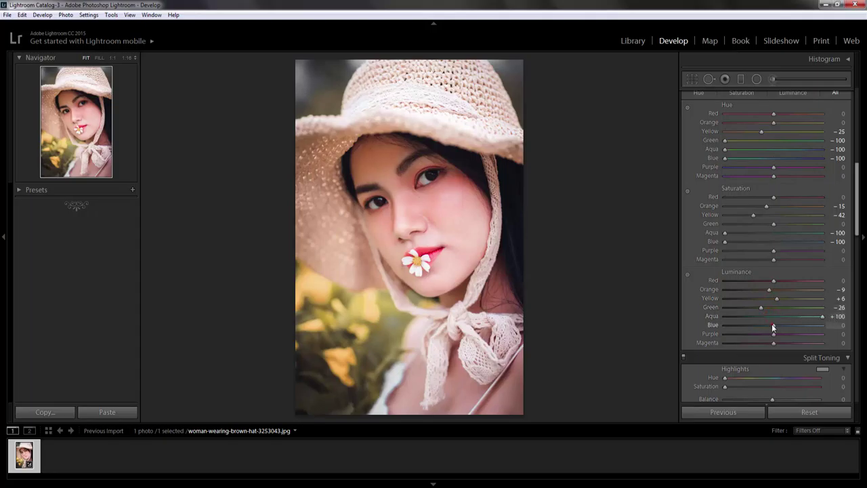
left_click_drag(794, 320, 823, 334)
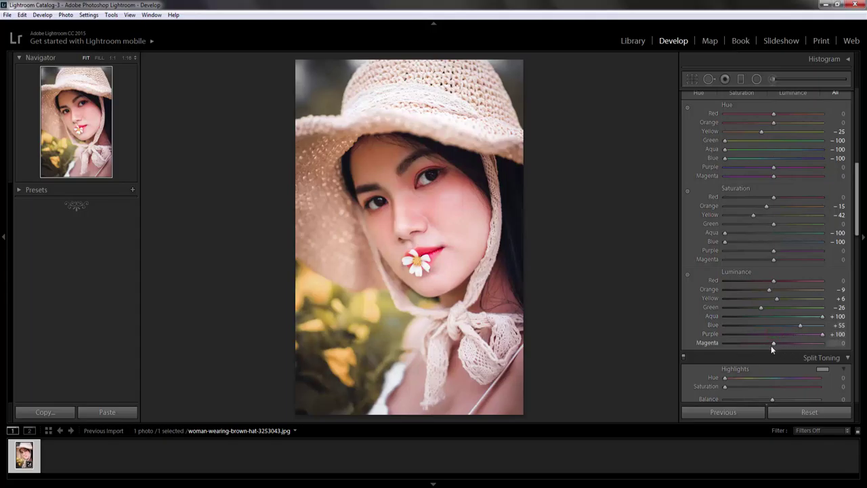
Step: Enable lens profile corrections and chromatic aberration removal
scroll(766, 359, "down", 5)
scroll(760, 369, "down", 5)
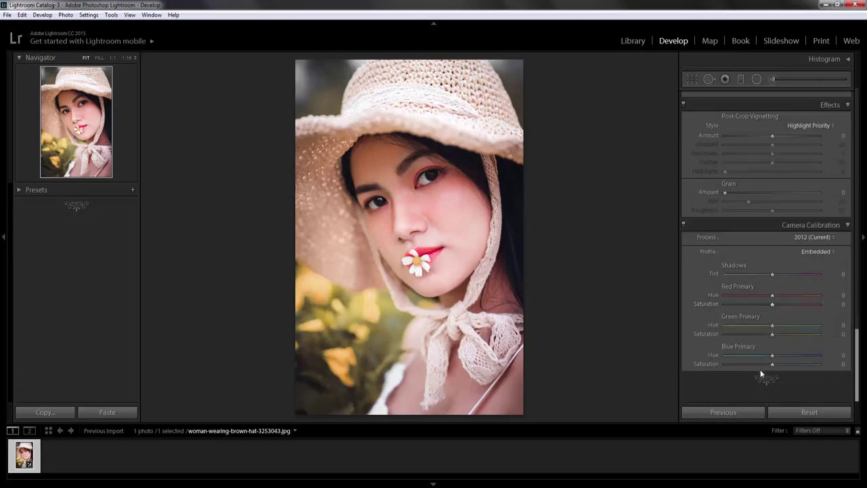
scroll(732, 305, "up", 3)
left_click(688, 220)
left_click(689, 229)
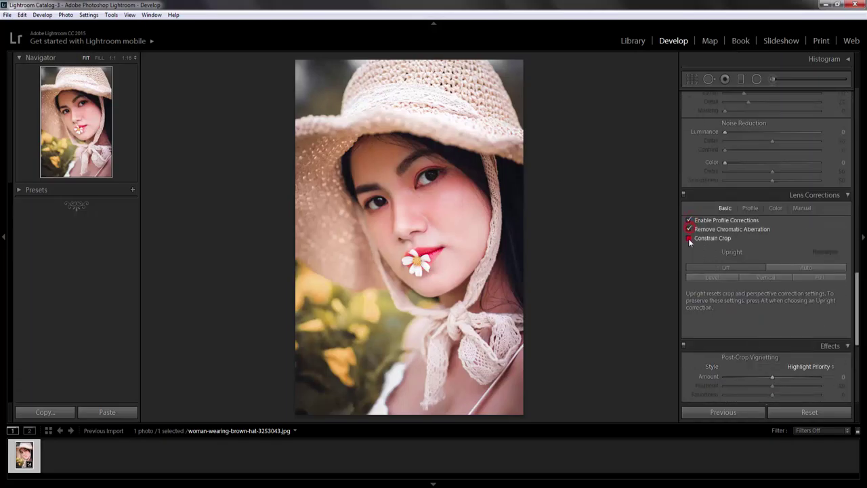
Step: Set Camera Calibration Shadows Tint -100 and Green Primary Hue +17
scroll(749, 287, "down", 2)
scroll(749, 287, "down", 2)
scroll(749, 287, "down", 2)
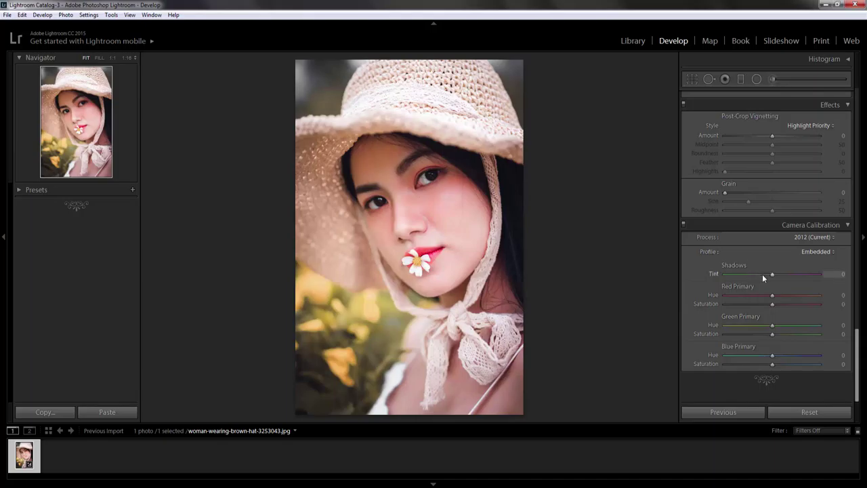
left_click_drag(762, 274, 718, 274)
left_click_drag(773, 327, 780, 325)
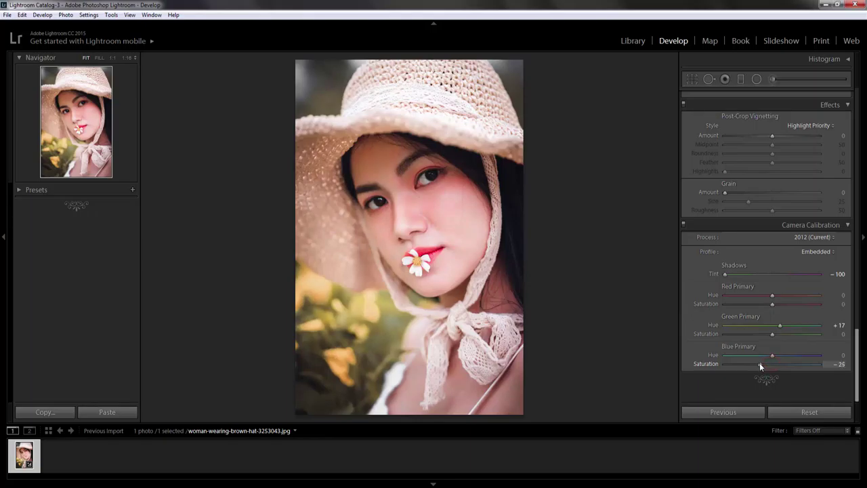
Step: Add a post-crop vignette with Amount -14, Feather 100 and high Highlights protection
scroll(760, 361, "up", 3)
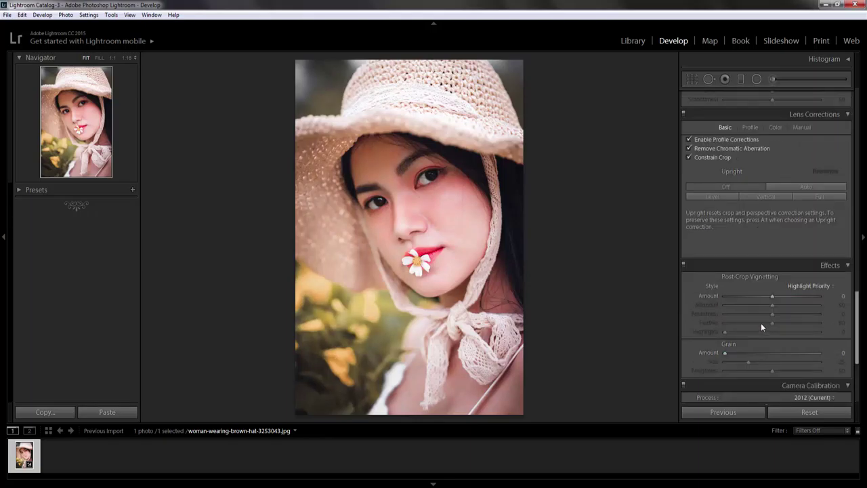
scroll(761, 323, "up", 3)
left_click_drag(773, 376, 764, 377)
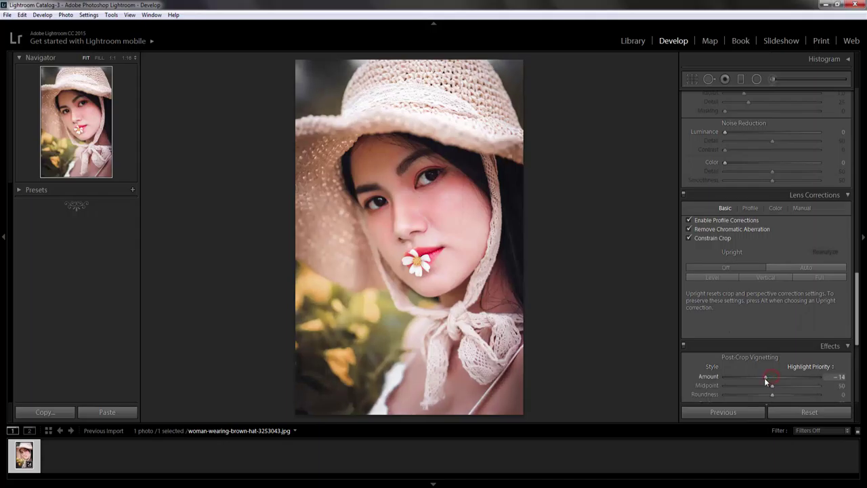
scroll(770, 376, "down", 3)
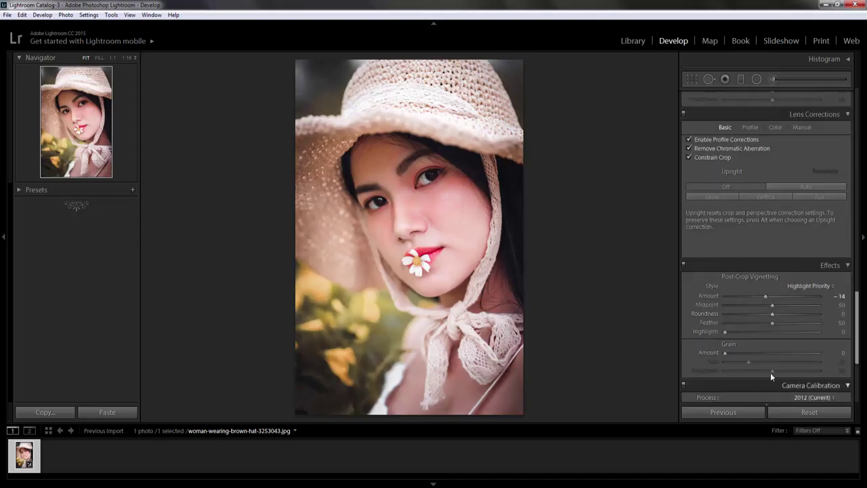
left_click_drag(725, 331, 830, 326)
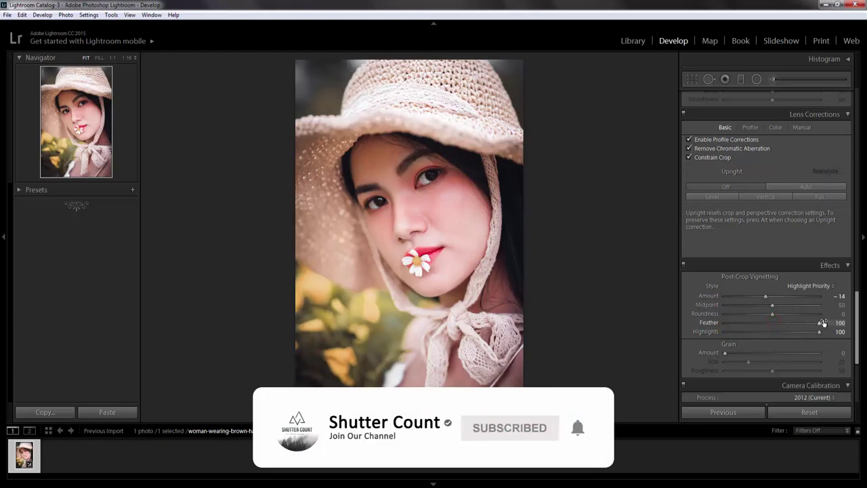
scroll(795, 278, "up", 3)
scroll(795, 273, "up", 3)
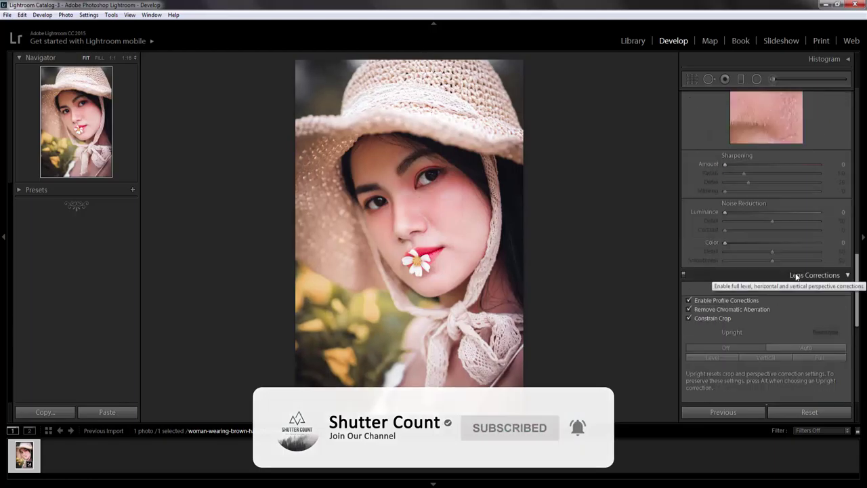
Step: Set Sharpening Amount 16 and Noise Reduction Luminance 5, Color 27, then compare with the original
left_click_drag(725, 164, 732, 165)
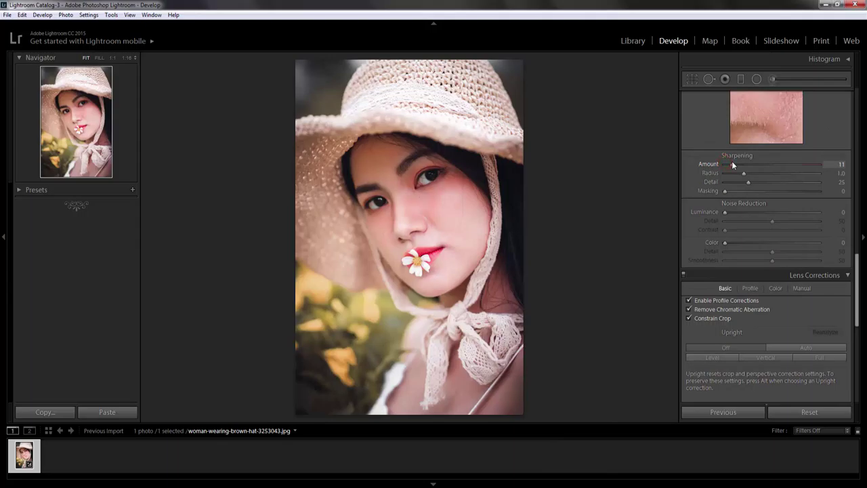
left_click_drag(727, 242, 756, 243)
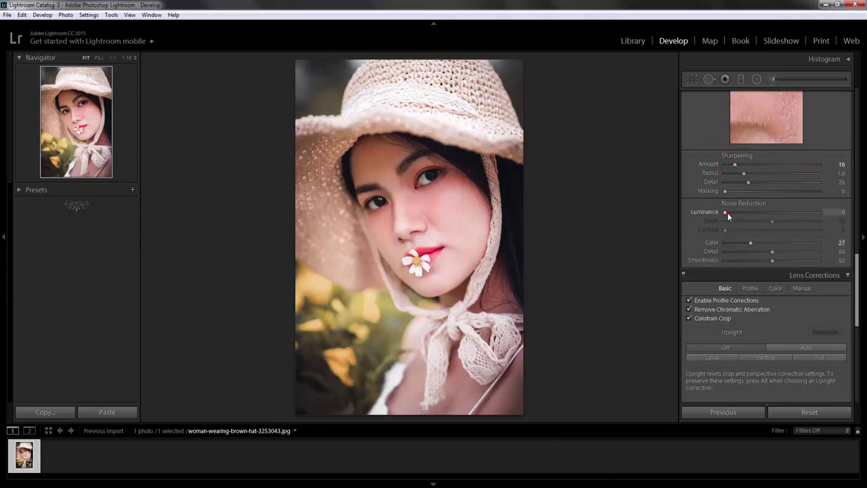
left_click_drag(728, 213, 733, 216)
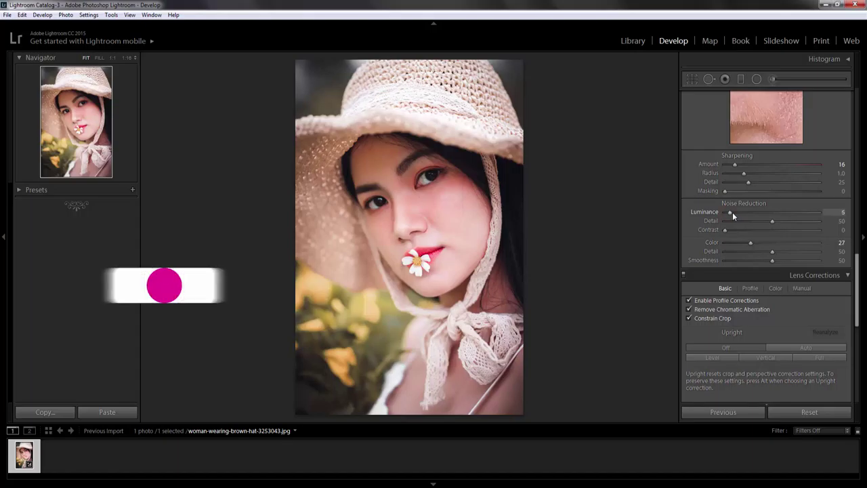
scroll(735, 274, "up", 5)
scroll(735, 274, "up", 2)
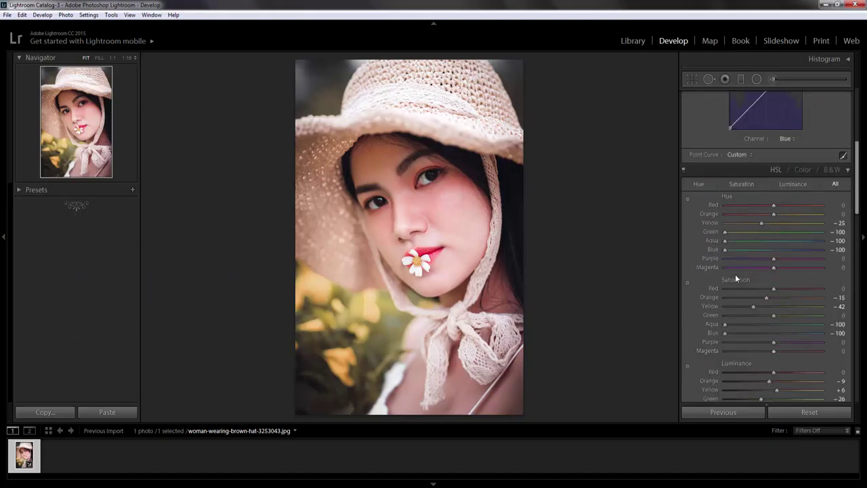
scroll(735, 273, "up", 5)
key("backslash")
key("backslash")
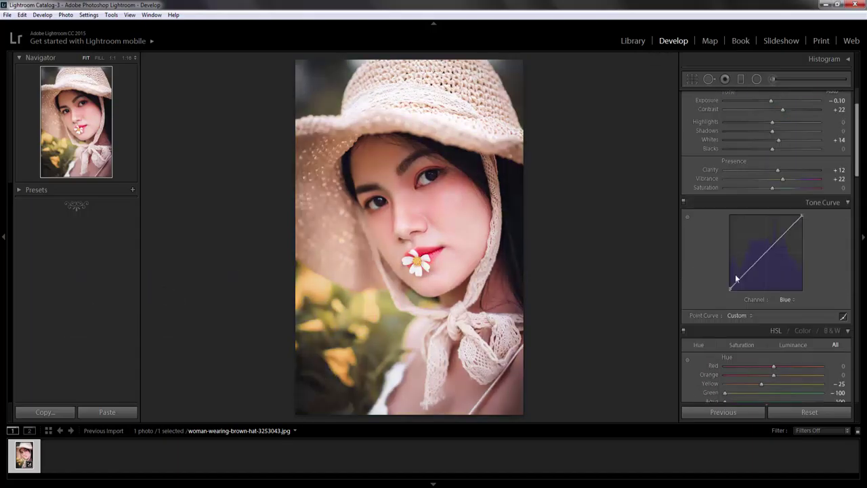
key("backslash")
key("backslash")
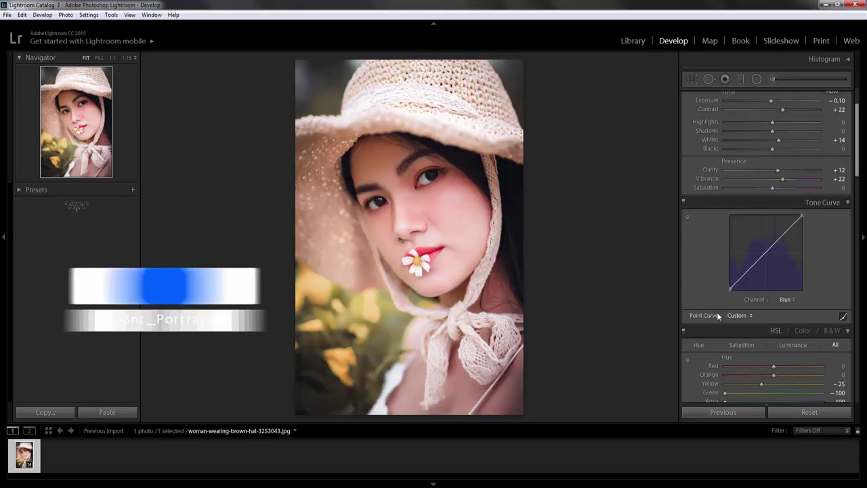
Step: Set Split Toning Highlights Hue 42 and Saturation 5, then compare with the original
scroll(717, 317, "down", 3)
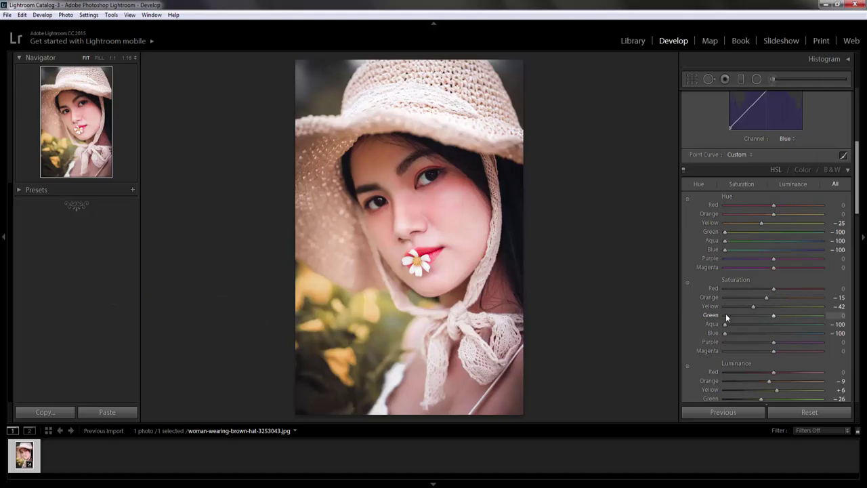
scroll(726, 316, "down", 3)
scroll(733, 323, "down", 2)
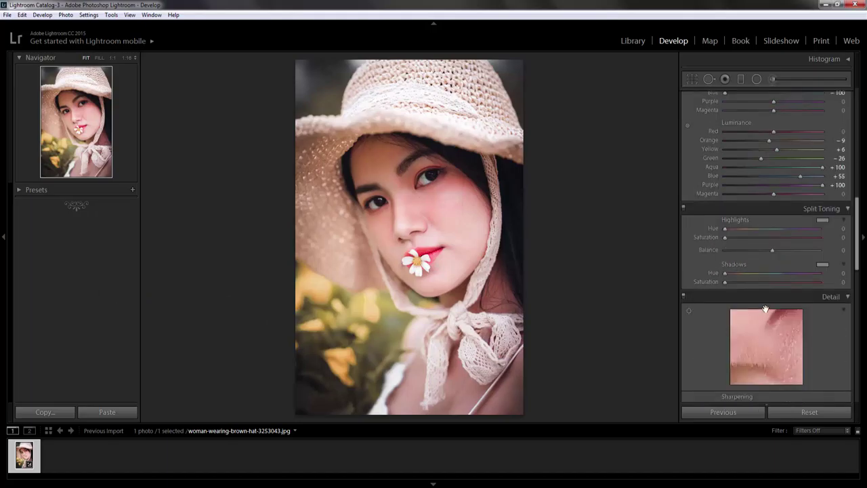
left_click(840, 228)
type("42")
left_click(840, 237)
type("5")
left_click(683, 260)
key("backslash")
key("backslash")
Step: Send a copy with Lightroom adjustments to Adobe Photoshop CC 2019 for editing
right_click(471, 242)
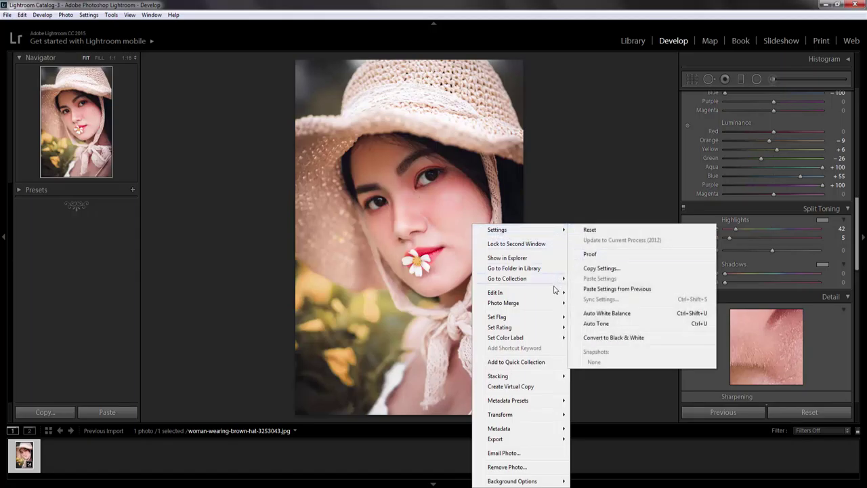
mouse_move(520, 292)
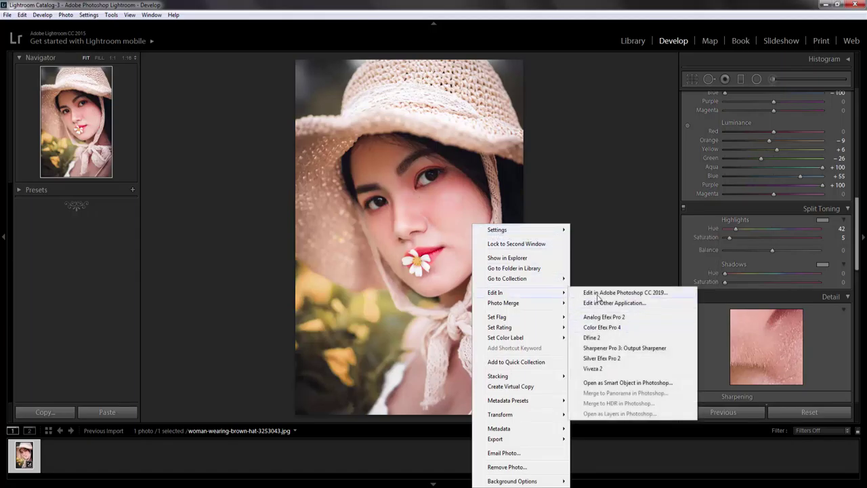
left_click(596, 292)
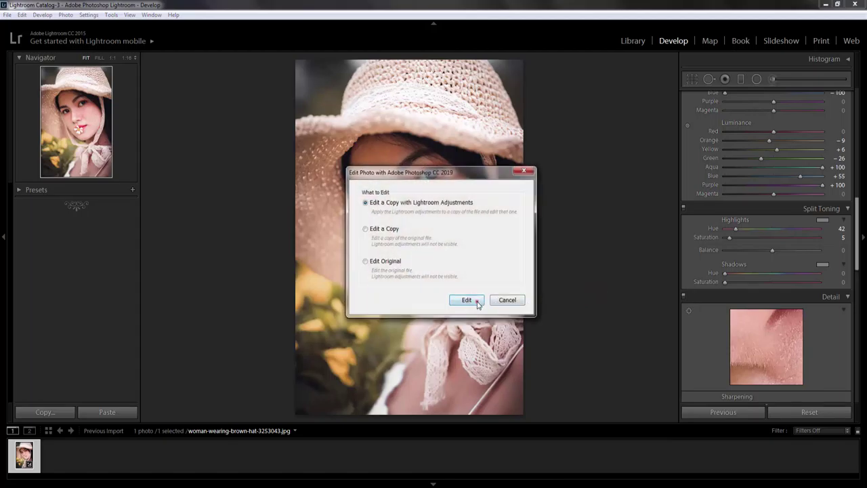
left_click(478, 301)
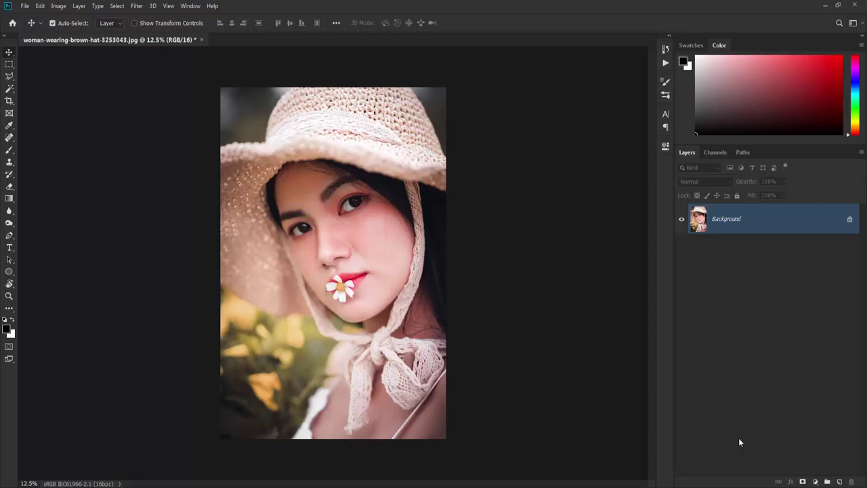
Step: Duplicate the background and add a Relative Selective Color layer with a slight cyan shift in Reds
key("ctrl+j")
left_click(815, 481)
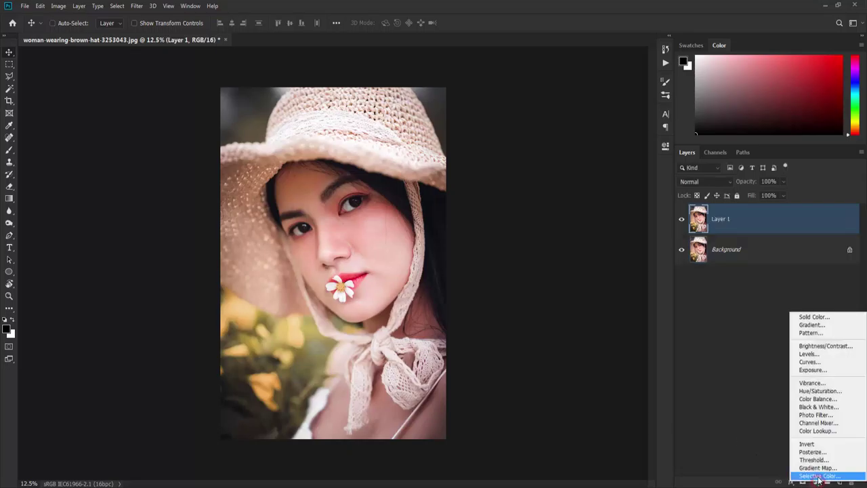
left_click(819, 476)
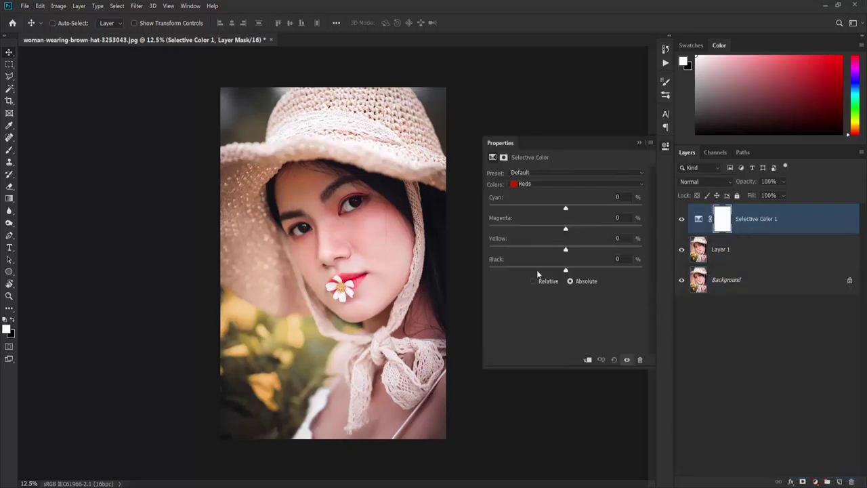
left_click(540, 279)
left_click_drag(569, 208, 567, 229)
Step: Tune Yellows (less cyan, more magenta and yellow) and add a Warming Filter (85) Photo Filter at 25%
left_click(564, 185)
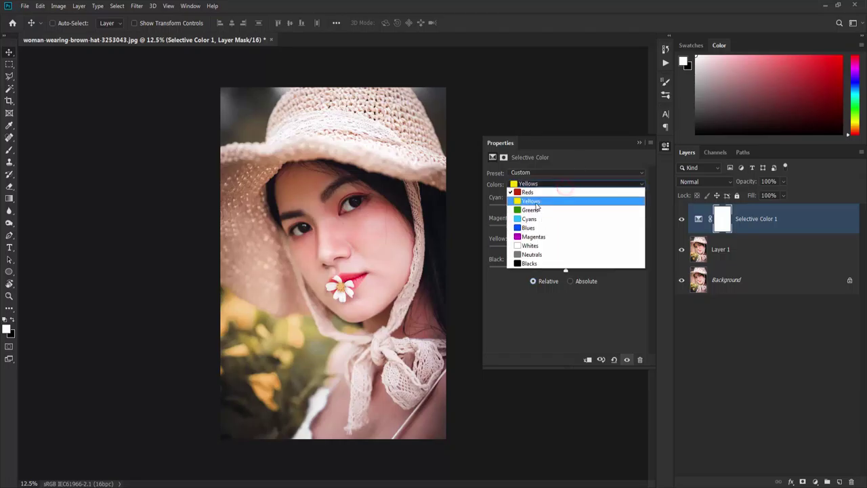
left_click(535, 202)
mouse_move(565, 208)
left_mouse_down()
mouse_move(534, 210)
mouse_move(556, 209)
left_mouse_up()
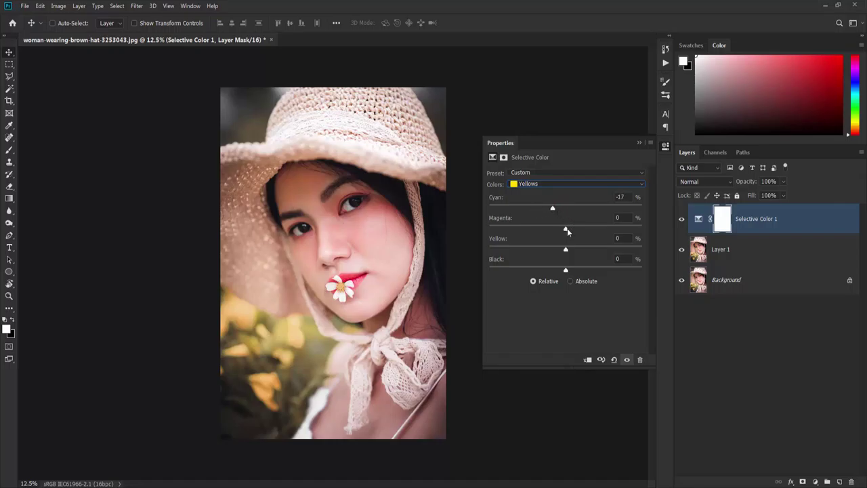
left_click_drag(566, 229, 568, 231)
mouse_move(566, 250)
left_mouse_down()
mouse_move(577, 250)
mouse_move(573, 271)
left_mouse_up()
left_click(815, 482)
left_click(818, 413)
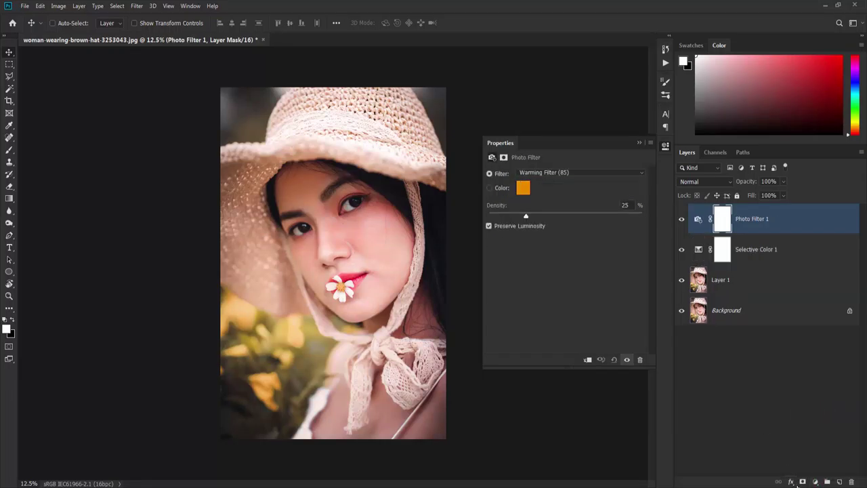
Step: Add a Curves layer with a shadow point moved from 76 to 72
left_click(816, 482)
left_click(809, 359)
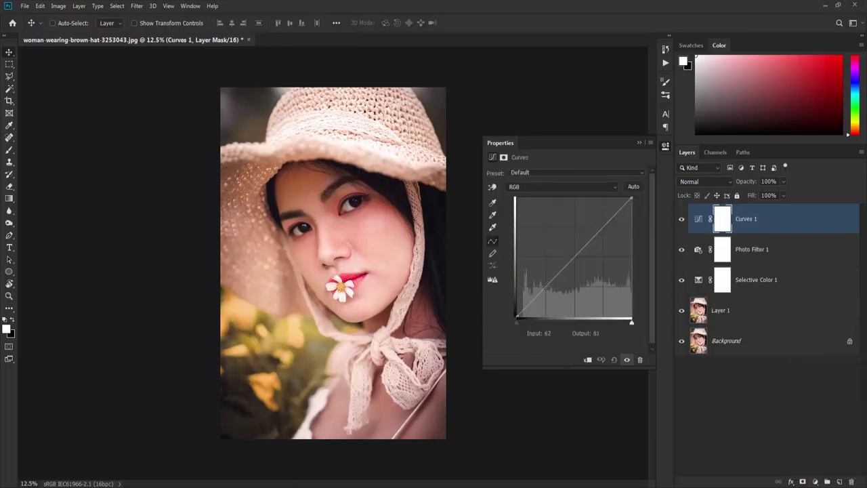
left_click(546, 286)
left_click(551, 333)
type("76")
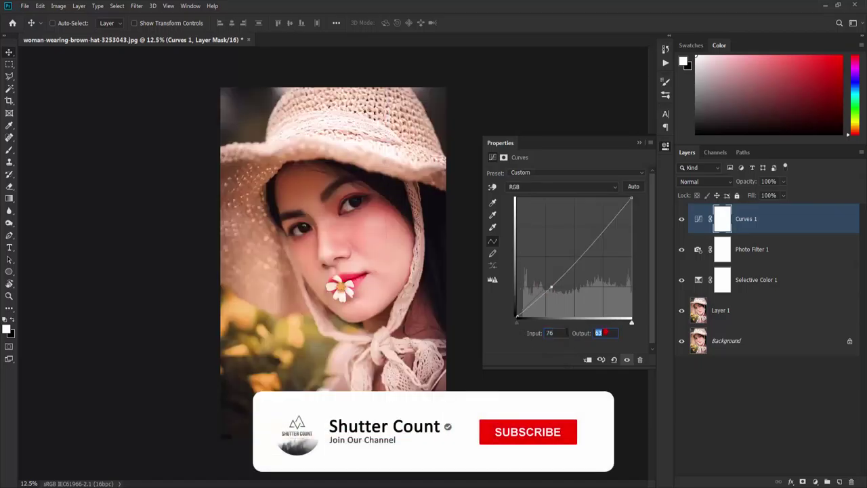
type("72")
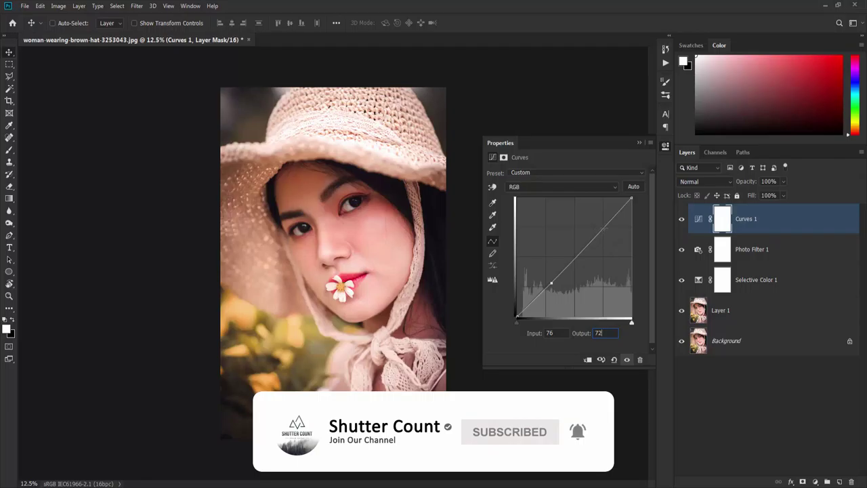
Step: Lift a highlight point from 177 to 182, then stamp visible layers into Layer 2
left_click(604, 228)
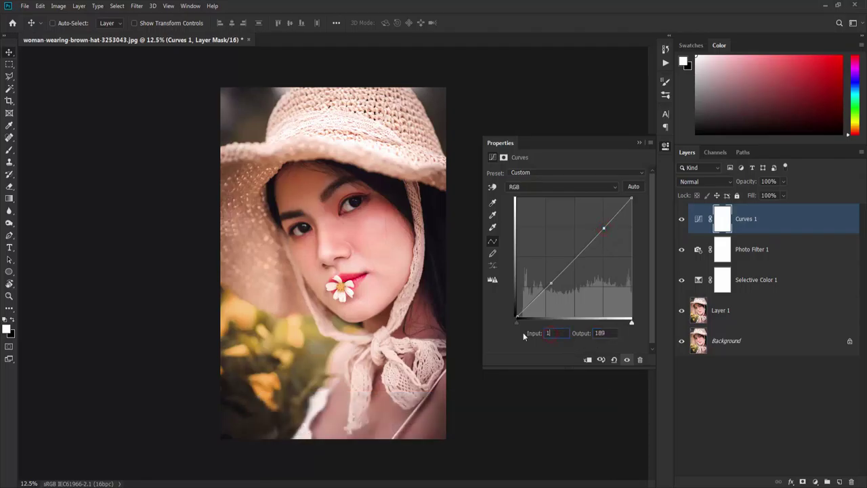
type("177")
key("Tab")
type("18")
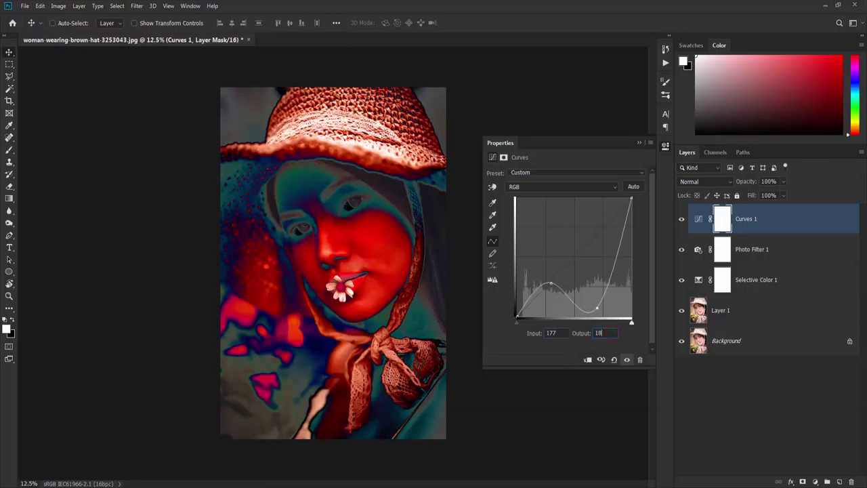
type("2")
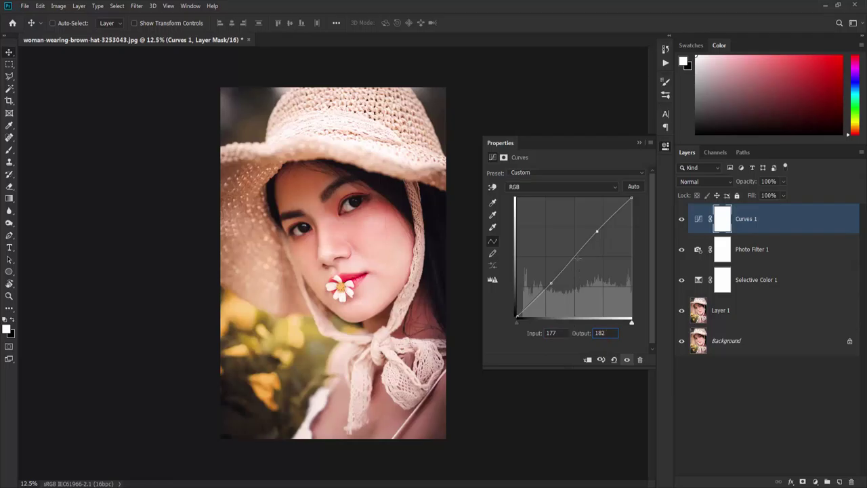
left_click(637, 143)
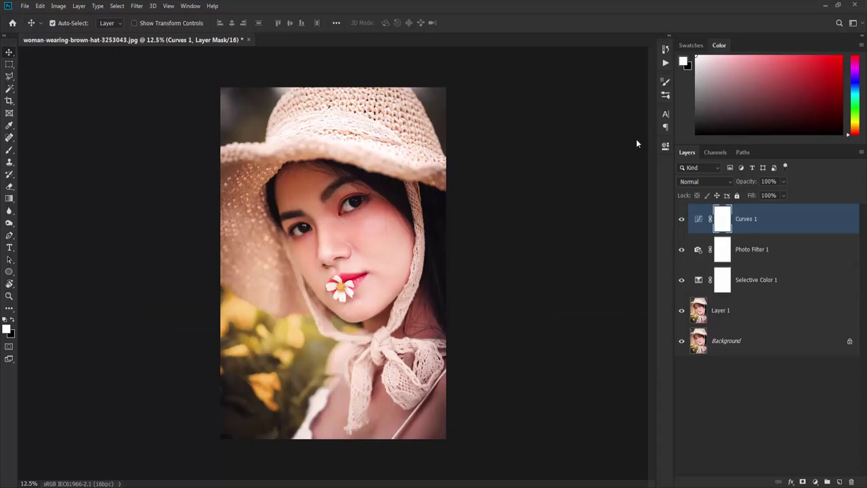
key("ctrl+shift+alt+e")
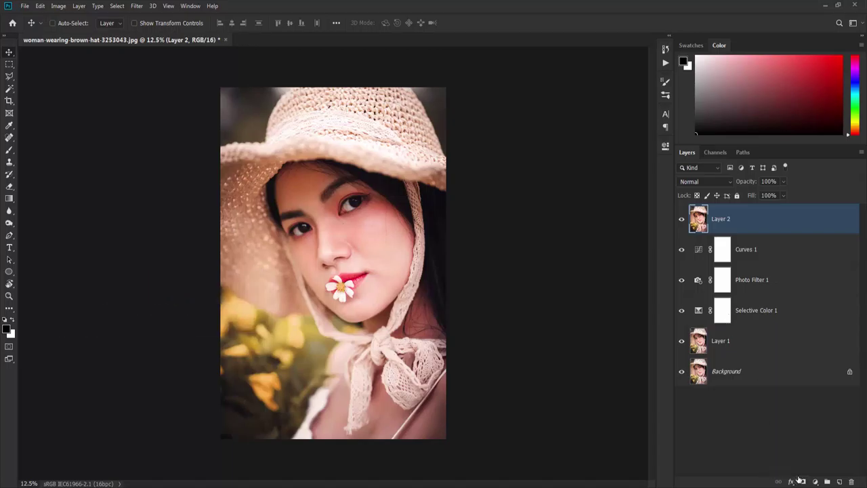
Step: Add empty Layer 3 and draw a curved pen path from the top-right corner across the forehead
left_click(839, 481)
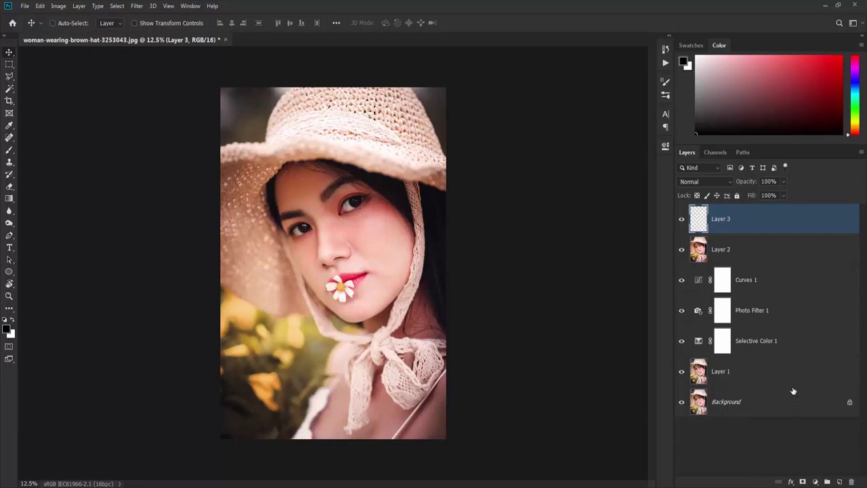
left_click(10, 235)
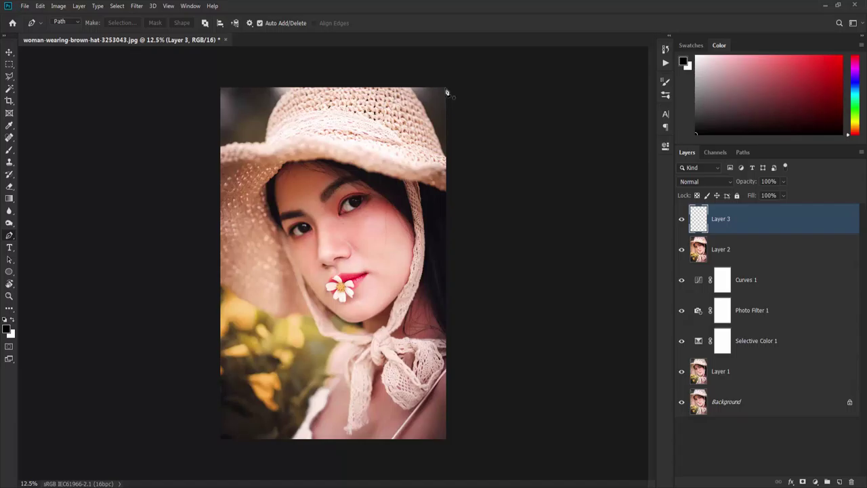
left_click(445, 88)
left_click_drag(309, 195, 196, 201)
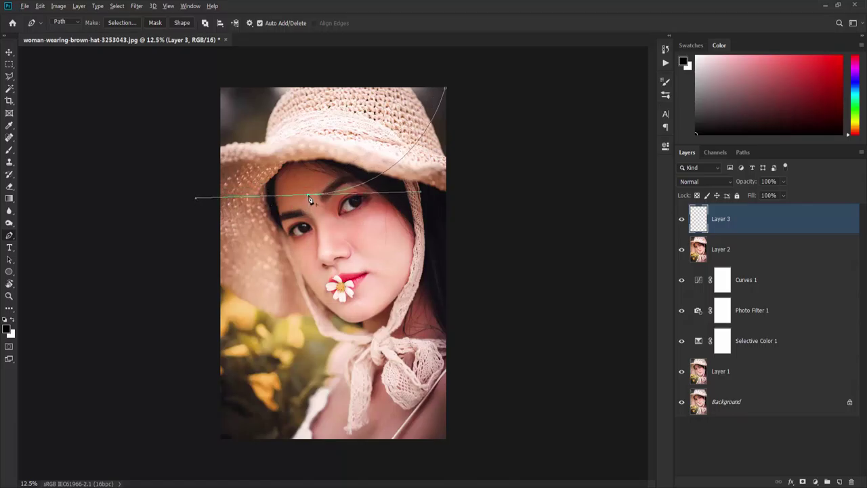
left_click(308, 195)
mouse_move(160, 306)
left_mouse_down()
mouse_move(121, 293)
mouse_move(49, 323)
mouse_move(38, 351)
left_mouse_up()
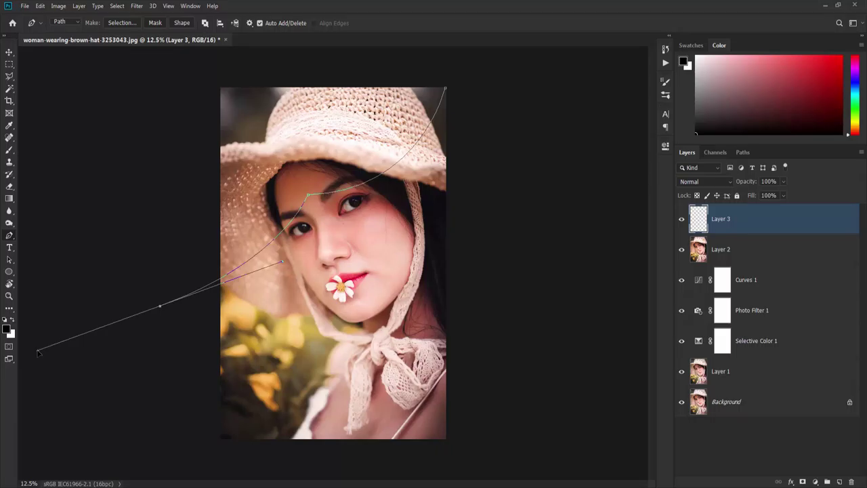
left_click(160, 305)
Step: Close the path around the top-left outside the image and convert it to a selection
left_click(155, 103)
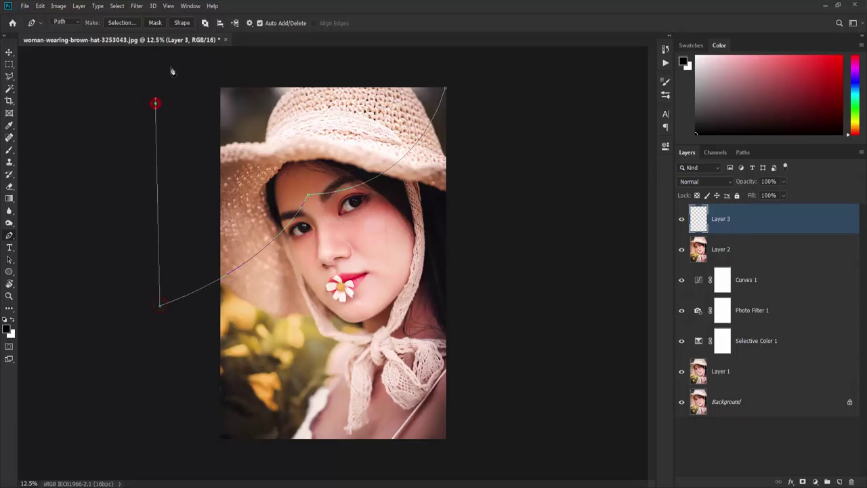
left_click(179, 62)
left_click(333, 59)
left_click(442, 60)
left_click(445, 88)
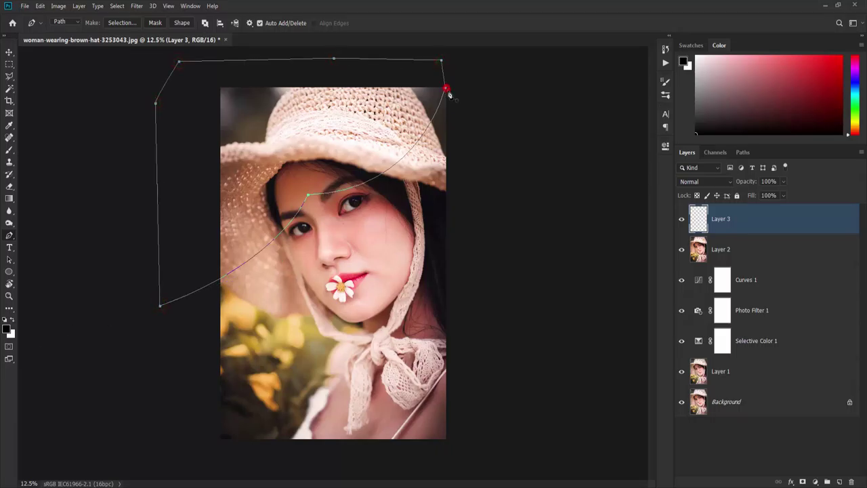
key("ctrl+Return")
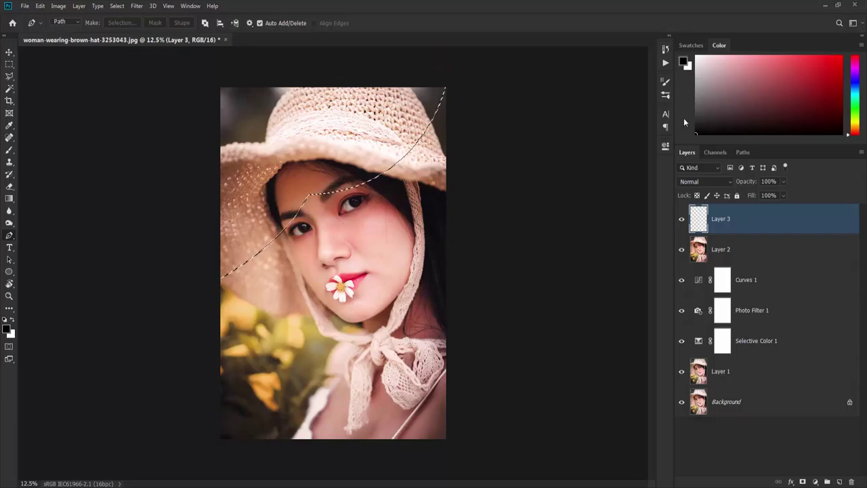
Step: Fill the selected area on Layer 3 with cyan and set the layer to Hue blending
left_click_drag(851, 101, 856, 61)
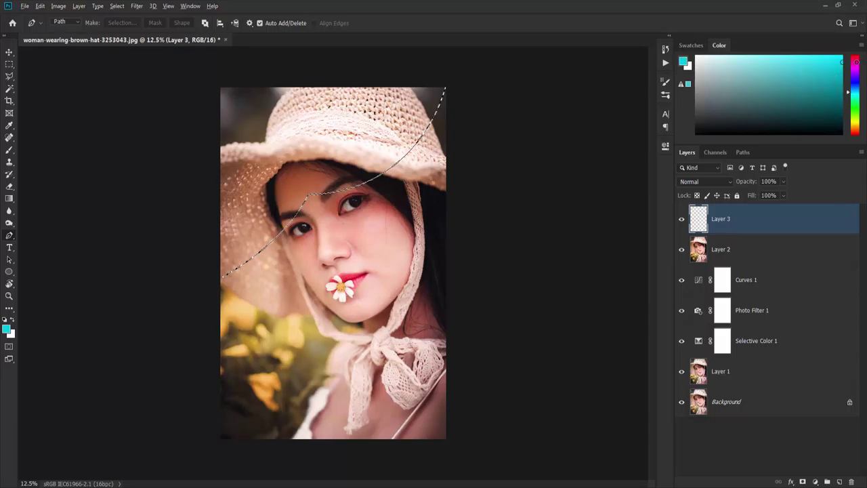
key("alt+BackSpace")
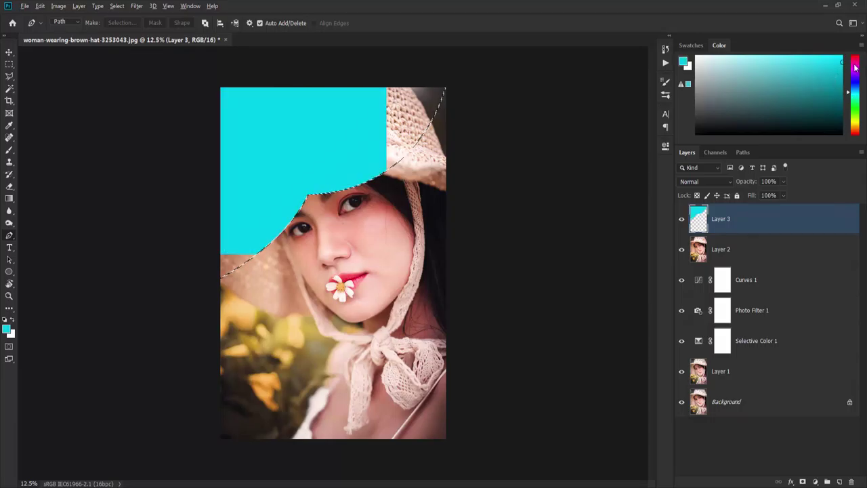
key("ctrl+d")
left_click(705, 181)
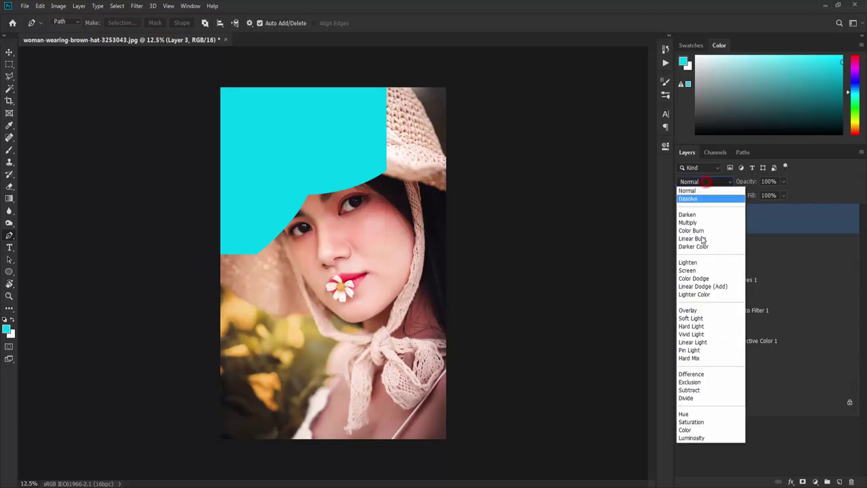
left_click(688, 415)
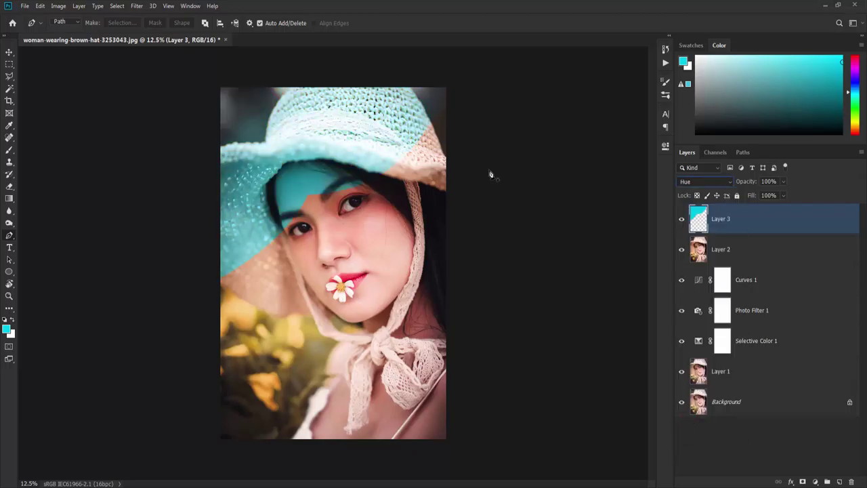
Step: Begin a second pen path curving from the top-right corner down across the face
left_click(446, 88)
left_click_drag(385, 274, 408, 342)
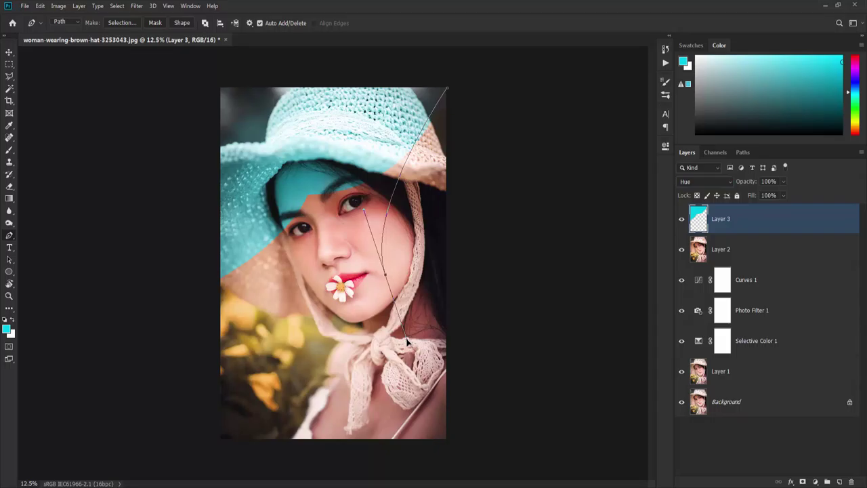
left_click(385, 275, "alt")
Step: Close the pen path around the portrait's lower and right sides, beyond the image edges
key("ctrl+minus")
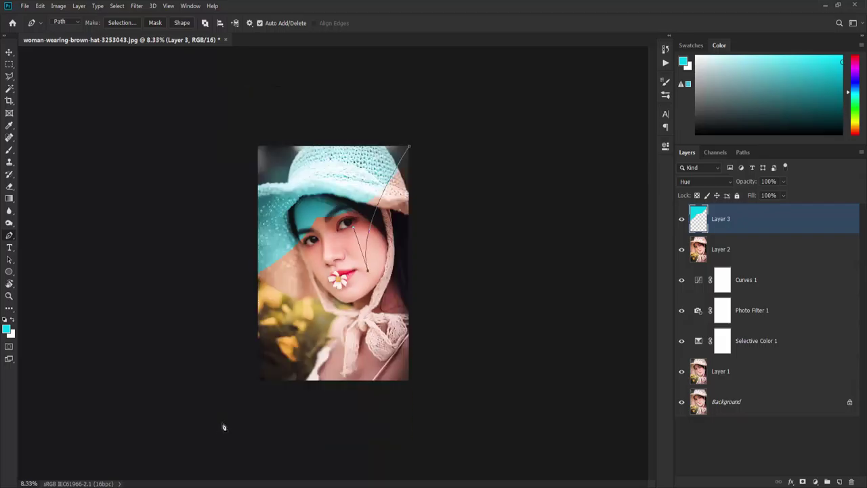
mouse_move(226, 410)
left_mouse_down()
mouse_move(189, 439)
mouse_move(193, 468)
left_mouse_up()
left_click(228, 411, "alt")
left_click(455, 413)
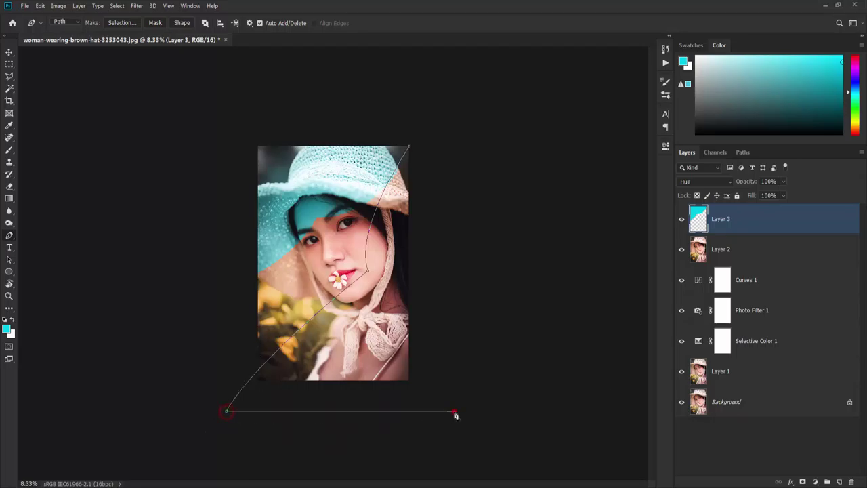
left_click(493, 309)
left_click(468, 177)
left_click(409, 147)
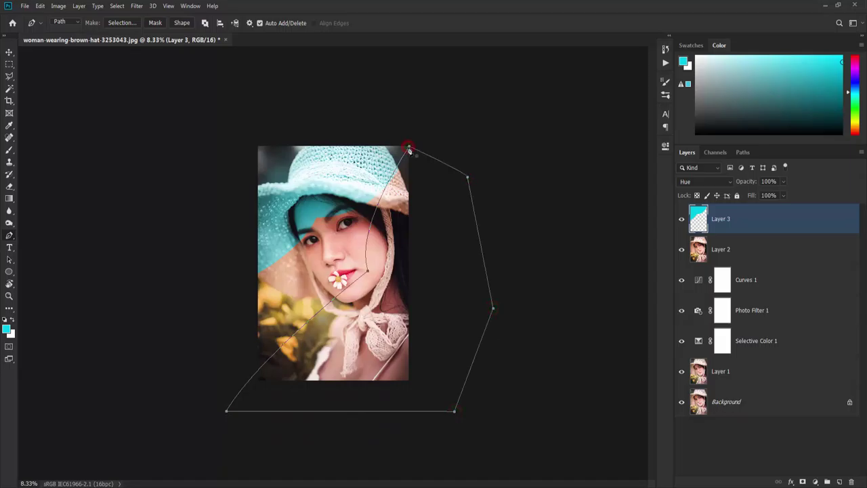
Step: Turn the path into a selection, fill it with cyan, and deselect
key("ctrl+Return")
key("Delete")
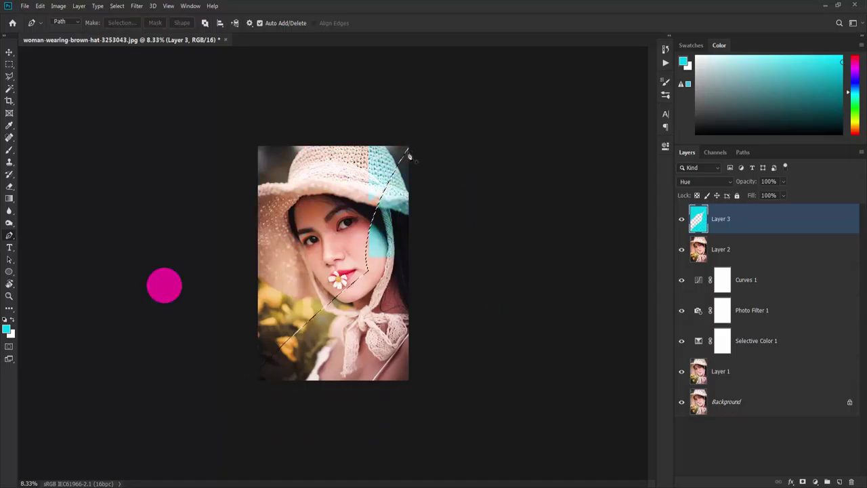
key("ctrl+d")
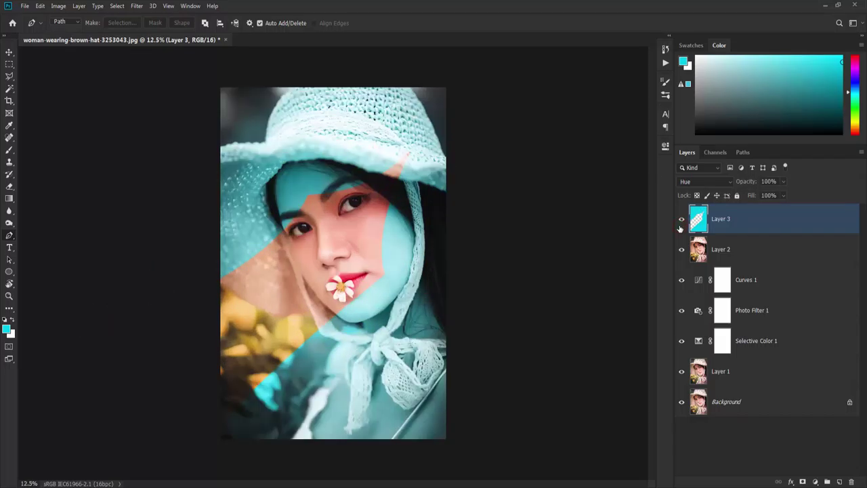
key("ctrl+minus")
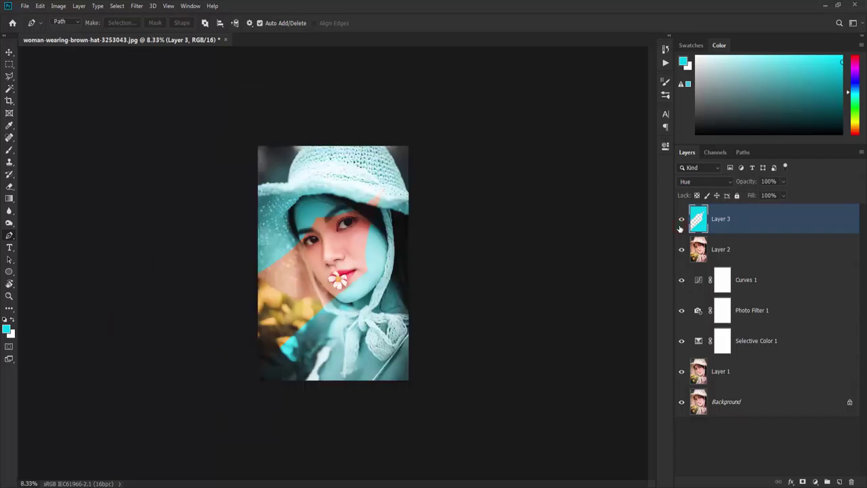
key("ctrl+plus")
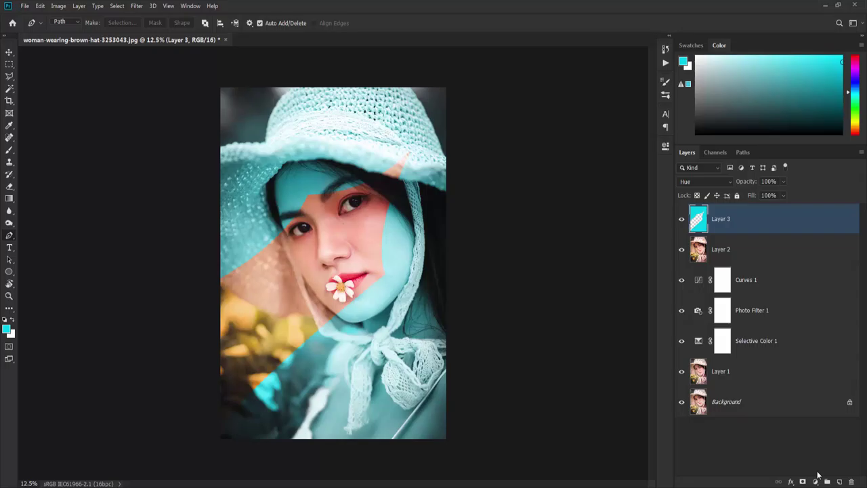
Step: Add Bevel & Emboss with a 90° lighting angle and a Drop Shadow to Layer 3
left_click(818, 214)
double_click(818, 214)
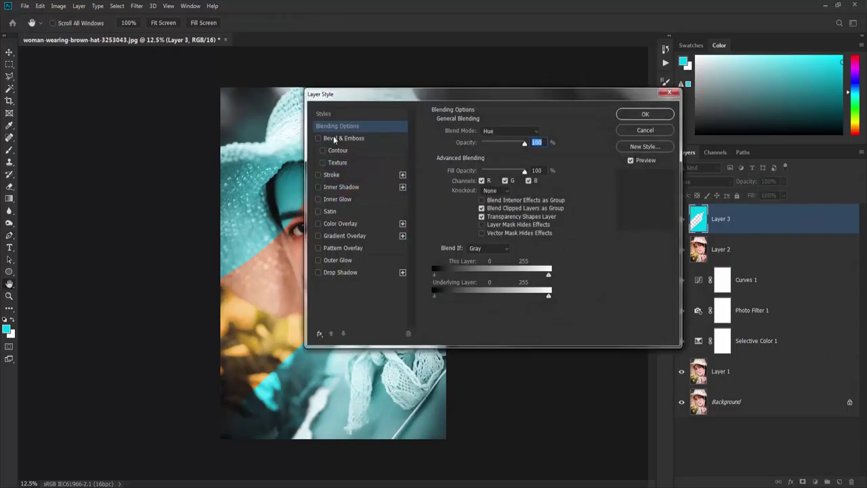
left_click(334, 138)
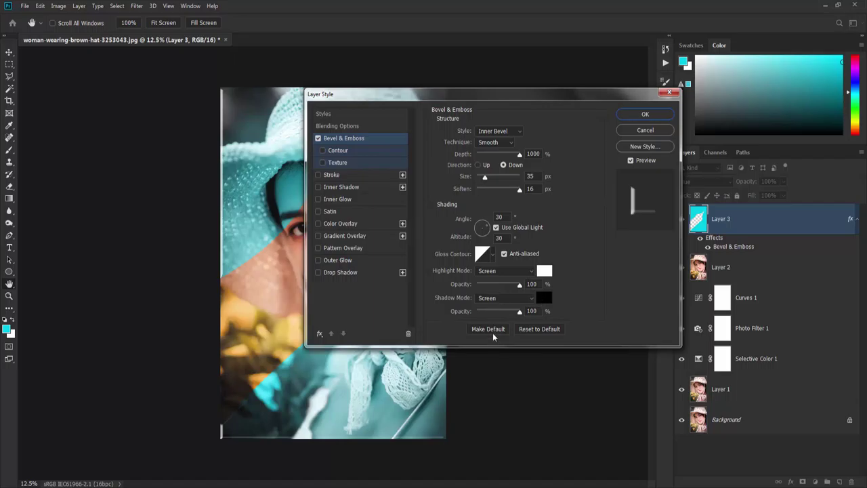
double_click(499, 217)
type("90")
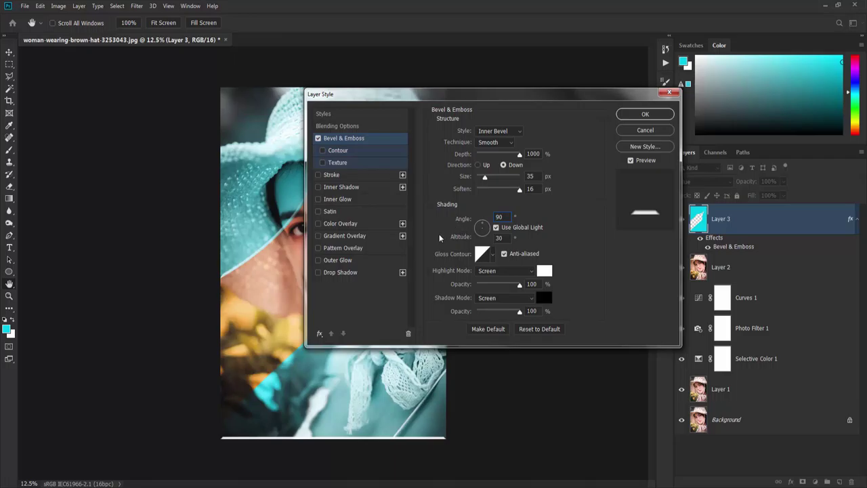
left_click(353, 274)
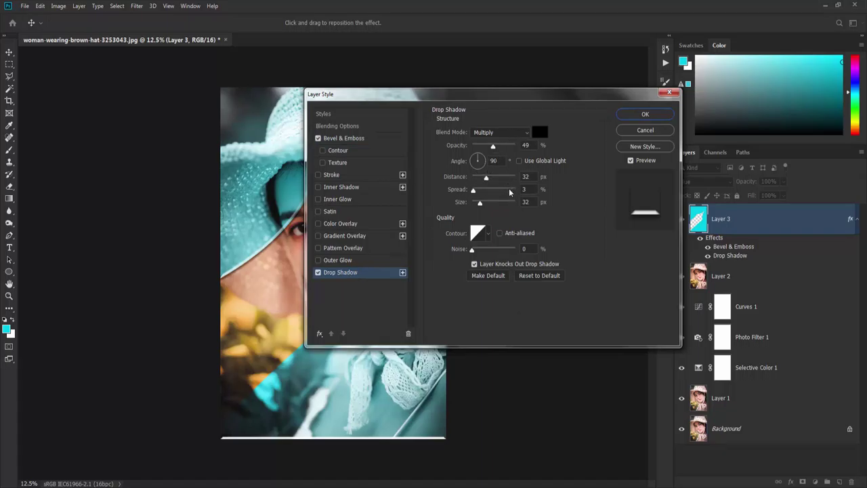
left_click(645, 116)
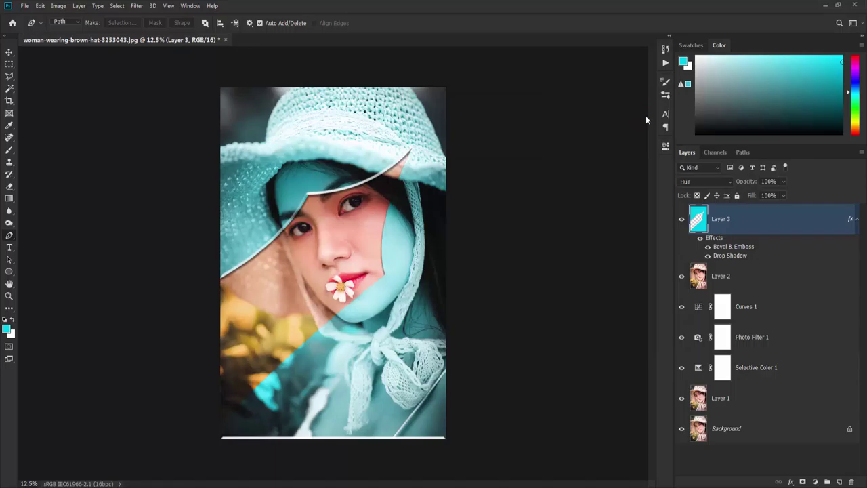
Step: Reopen Layer 3's Bevel & Emboss settings and lower the highlight opacity to 66%
key("ctrl+minus")
key("ctrl+plus")
double_click(731, 247)
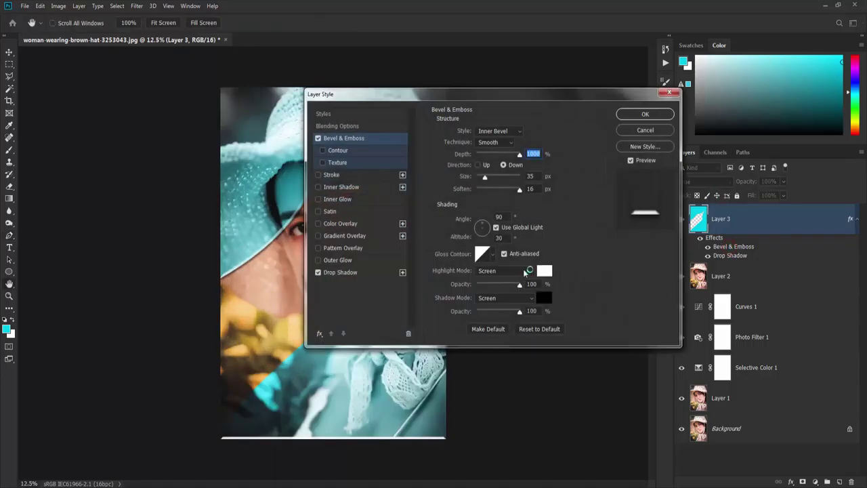
left_click_drag(564, 98, 659, 93)
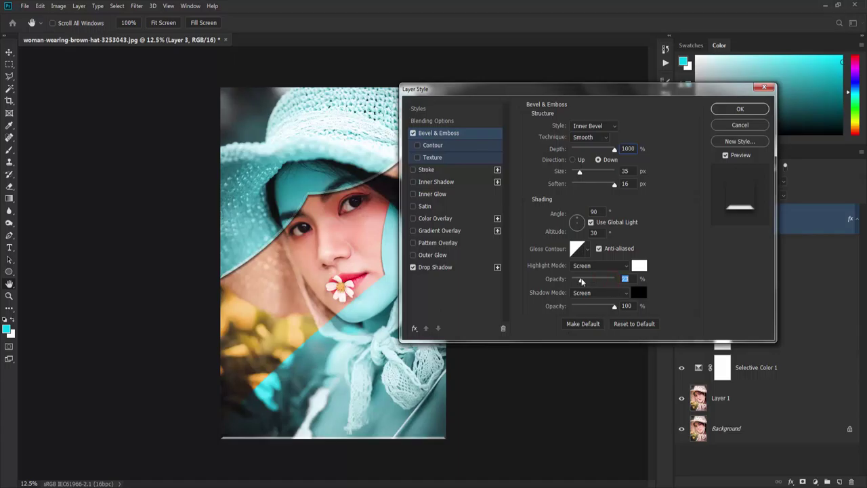
mouse_move(615, 281)
left_mouse_down()
mouse_move(591, 281)
mouse_move(623, 282)
left_mouse_up()
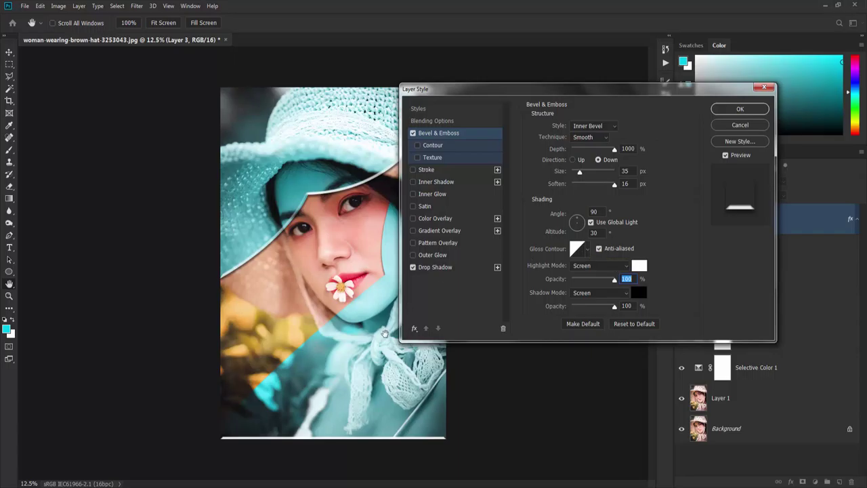
left_click(359, 389)
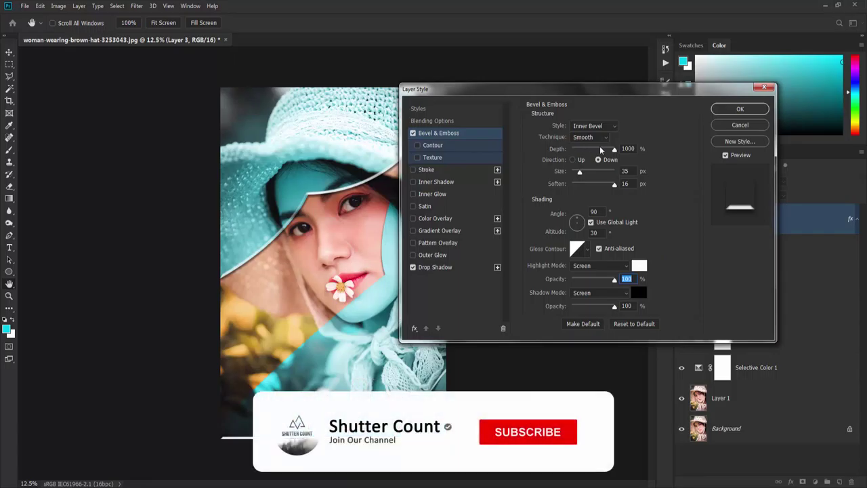
Step: Tune the bevel to Depth 1000%, Size 6 px, Soften 16 px, altitude 0, then compare Layer 3 on and off
mouse_move(615, 148)
left_mouse_down()
mouse_move(595, 149)
mouse_move(618, 149)
left_mouse_up()
left_click_drag(579, 171, 573, 172)
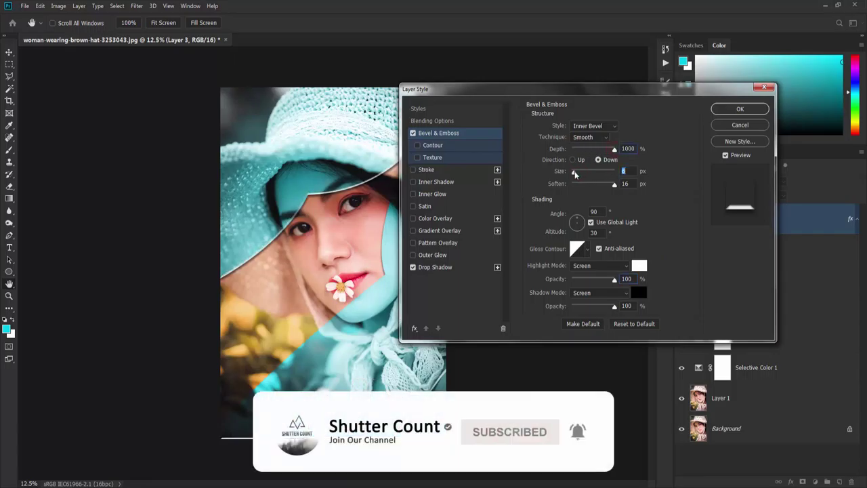
mouse_move(615, 184)
left_mouse_down()
mouse_move(599, 184)
mouse_move(616, 184)
left_mouse_up()
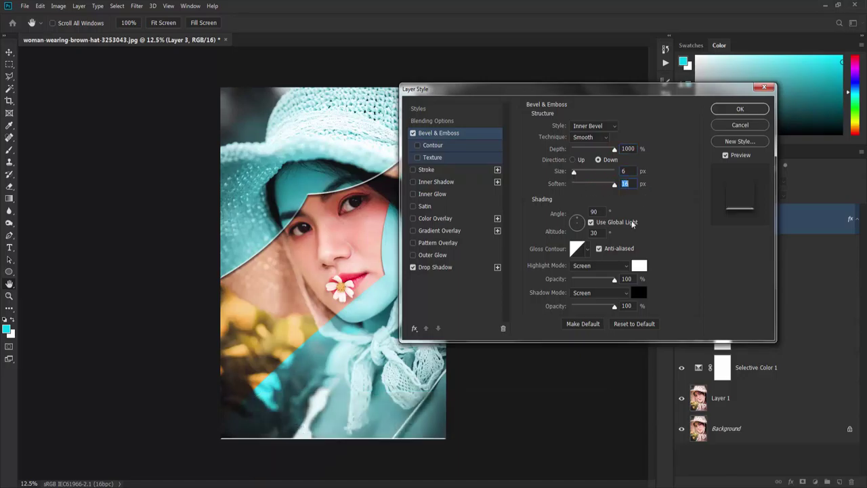
mouse_move(614, 306)
left_mouse_down()
mouse_move(565, 306)
mouse_move(650, 304)
left_mouse_up()
mouse_move(614, 279)
left_mouse_down()
mouse_move(589, 282)
mouse_move(641, 282)
left_mouse_up()
left_click_drag(580, 224, 579, 221)
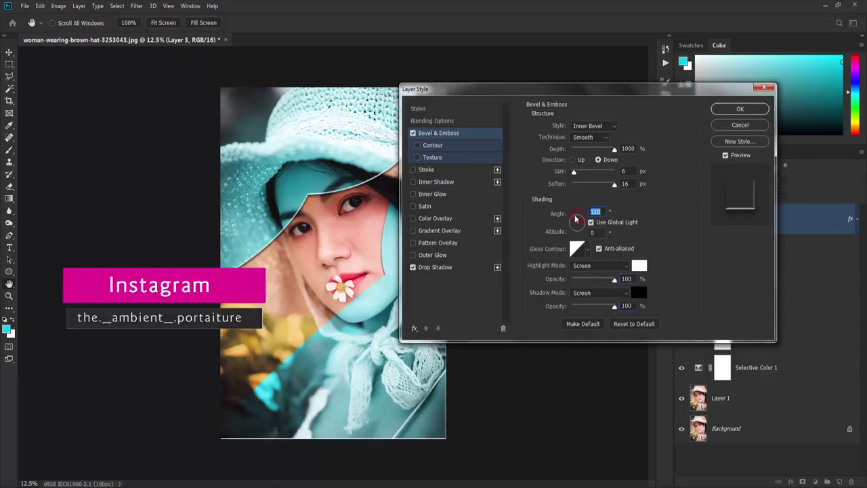
left_click_drag(579, 221, 576, 215)
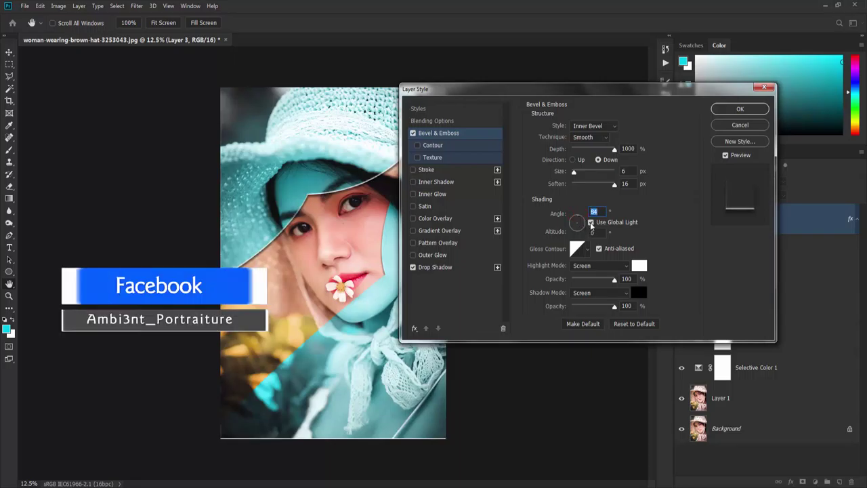
double_click(593, 232)
type("0")
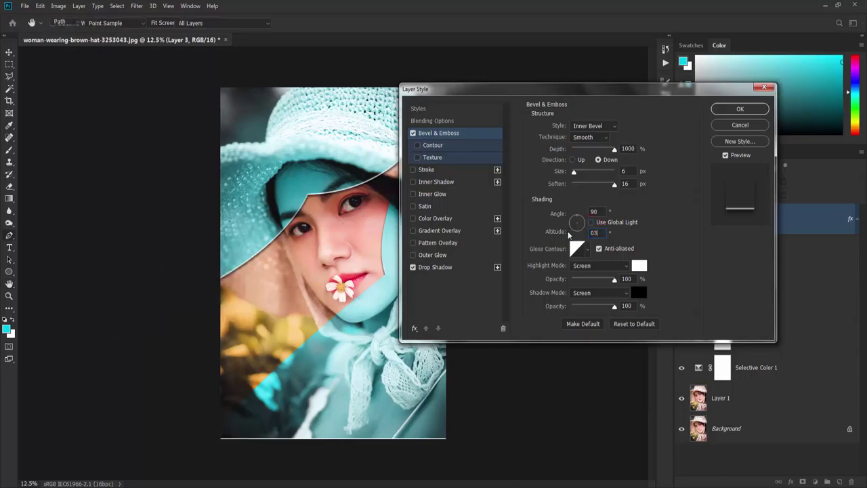
key("Return")
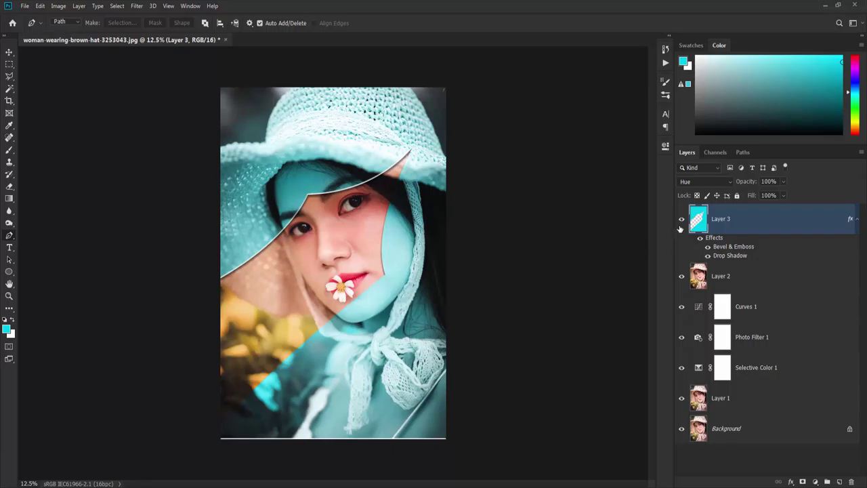
left_click(681, 221)
left_click(682, 221)
Step: Add a Selective Color adjustment clipped to Layer 3, in Absolute mode, pushing Cyans' Yellow and Black to +100
left_click(815, 482)
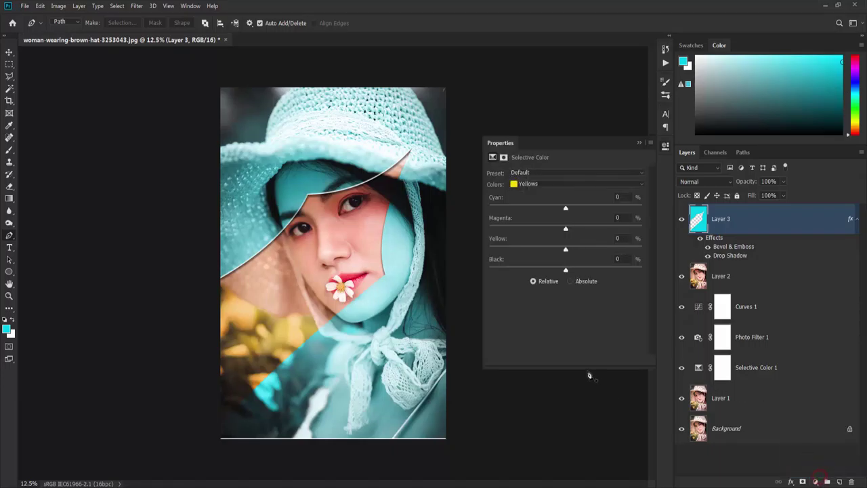
left_click(587, 359)
left_click(557, 184)
left_click(536, 218)
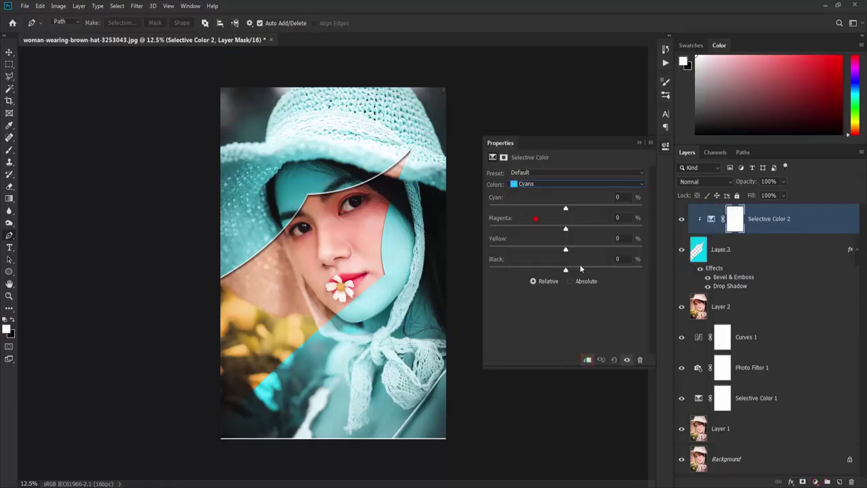
left_click(590, 281)
left_click_drag(566, 207, 641, 228)
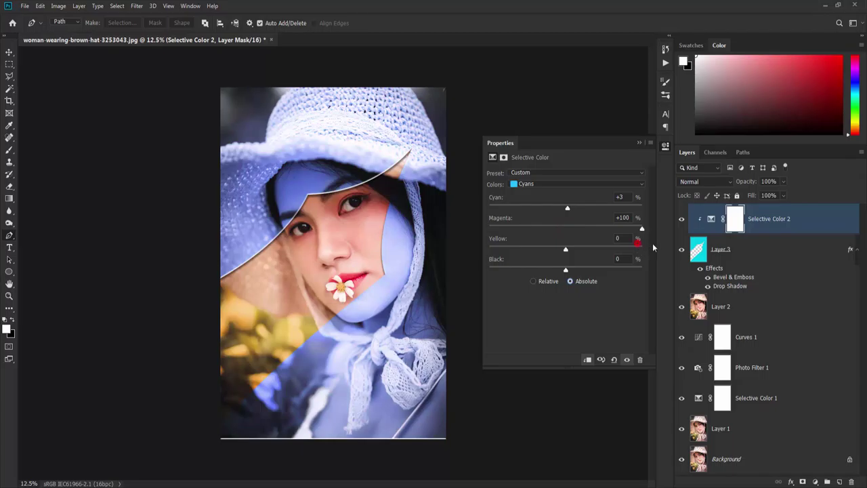
left_click(641, 249)
left_click(641, 269)
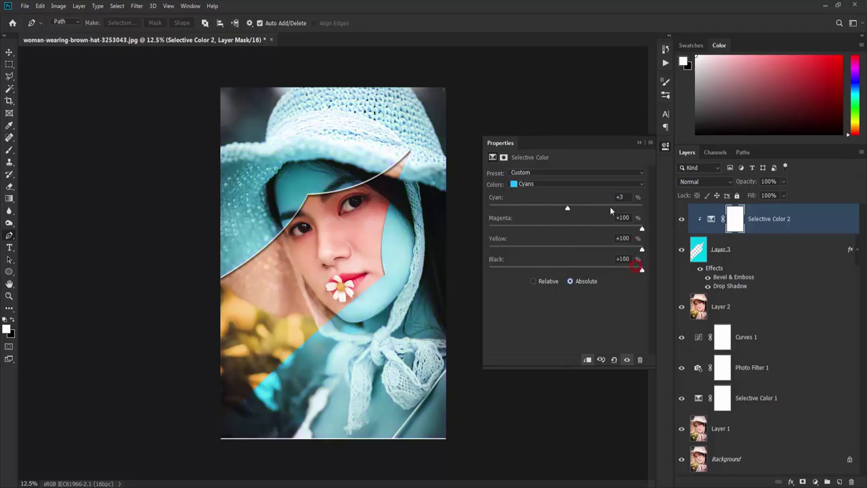
Step: Push all four Blues sliders to +100, then add a Hue/Saturation adjustment layer
left_click(584, 185)
left_click(548, 226)
left_click(641, 207)
left_click(641, 228)
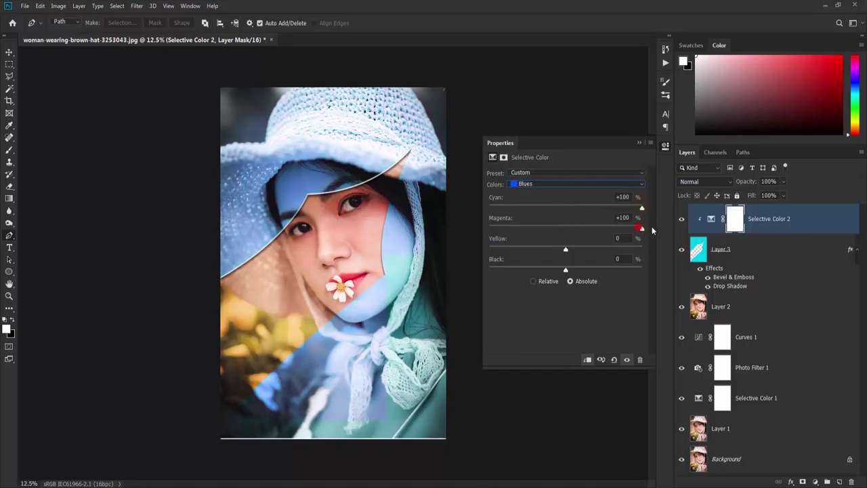
left_click(641, 249)
left_click(641, 269)
left_click(814, 481)
left_click(820, 393)
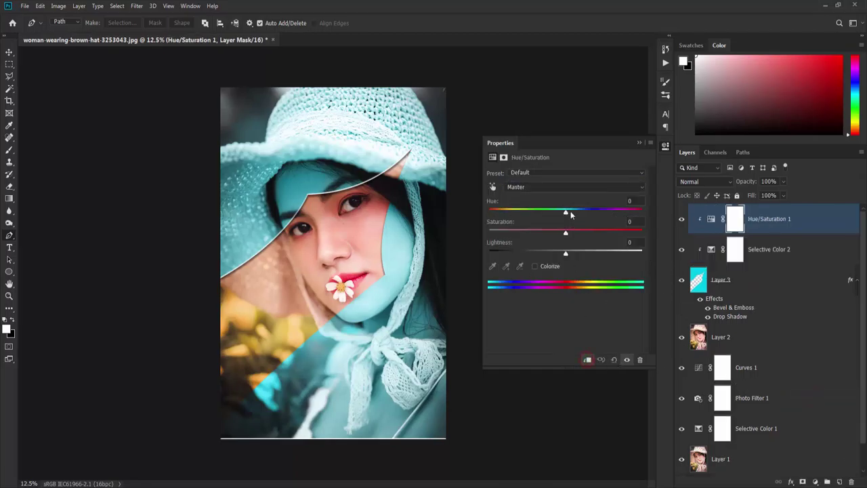
Step: Shift the hue to +4 and add a warming Photo Filter adjustment
left_click_drag(567, 216, 568, 215)
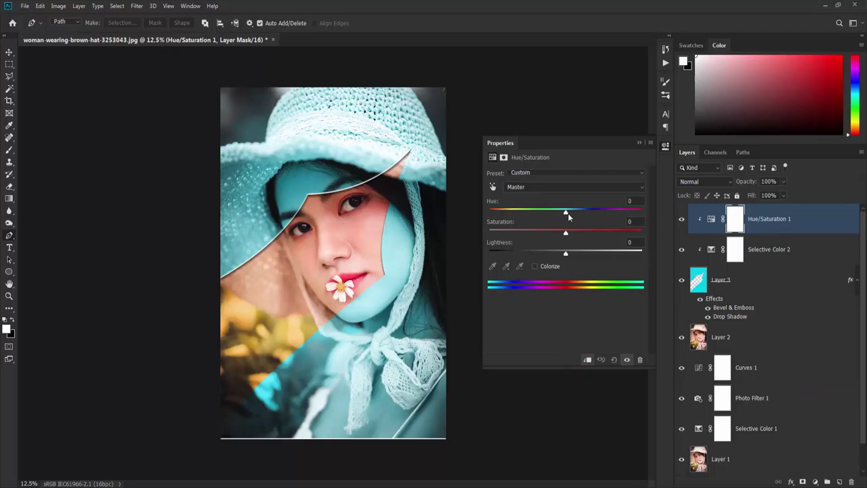
left_click(639, 143)
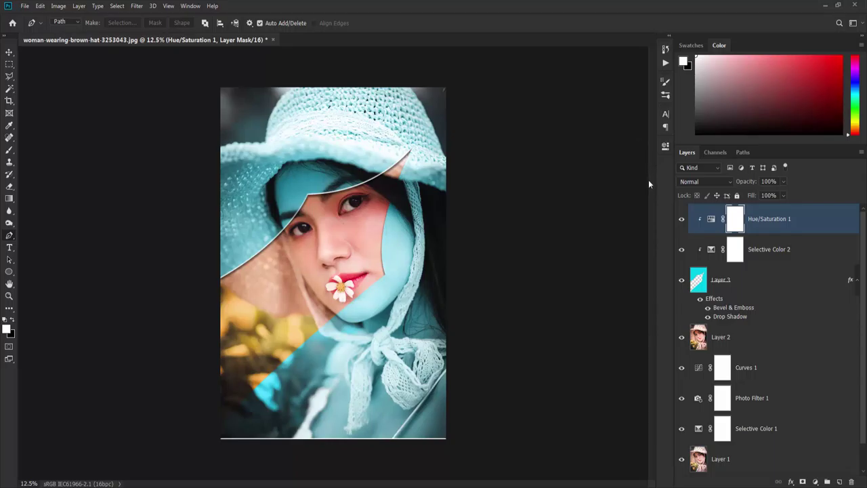
left_click(815, 482)
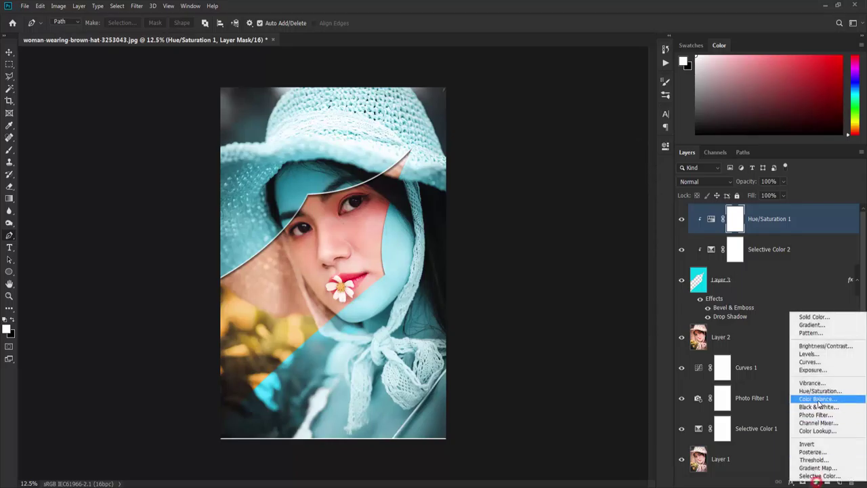
left_click(817, 416)
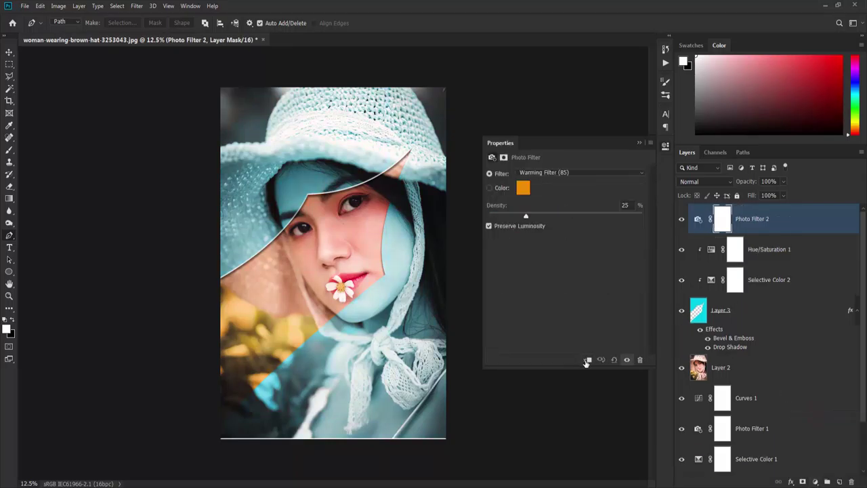
Step: Duplicate Curves 1, move the copy to the top of the stack, and stamp all visible layers into a new layer
left_click(746, 397)
key("ctrl+j")
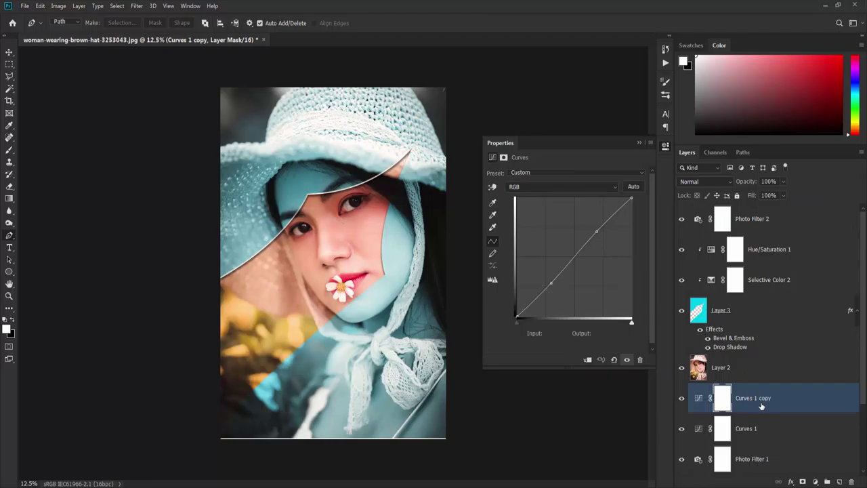
left_click_drag(762, 401, 769, 214)
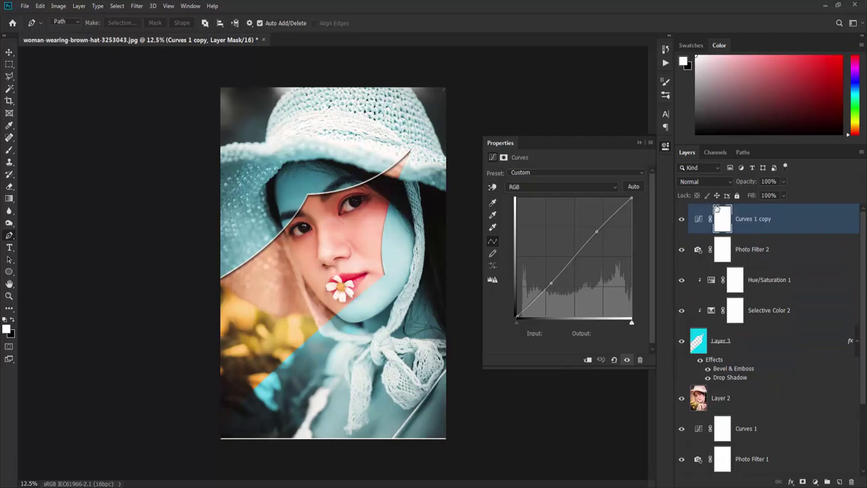
left_click(637, 143)
key("ctrl+minus")
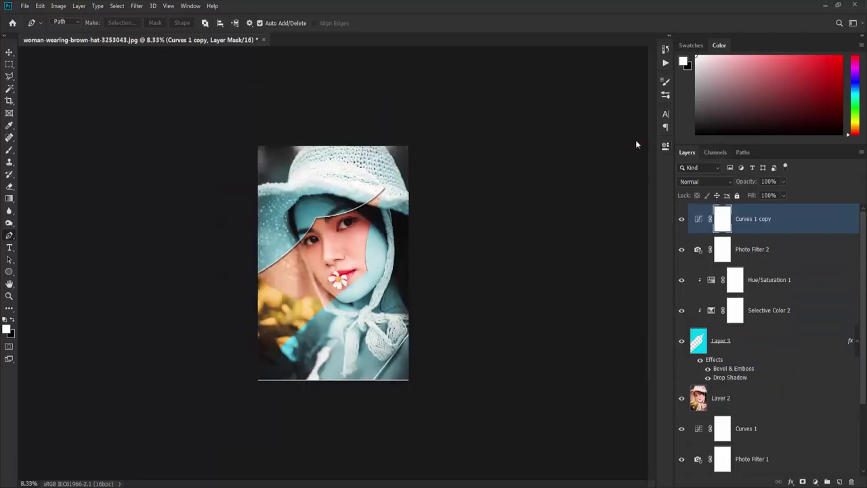
key("ctrl+plus")
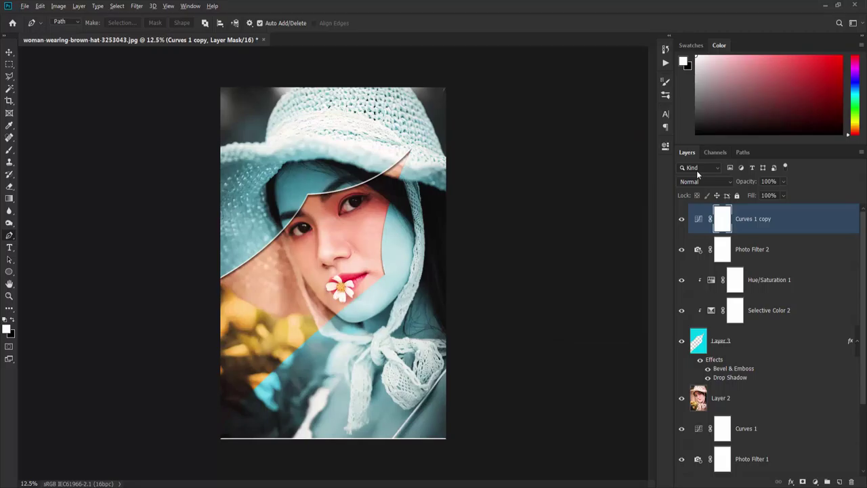
key("ctrl+shift+alt+e")
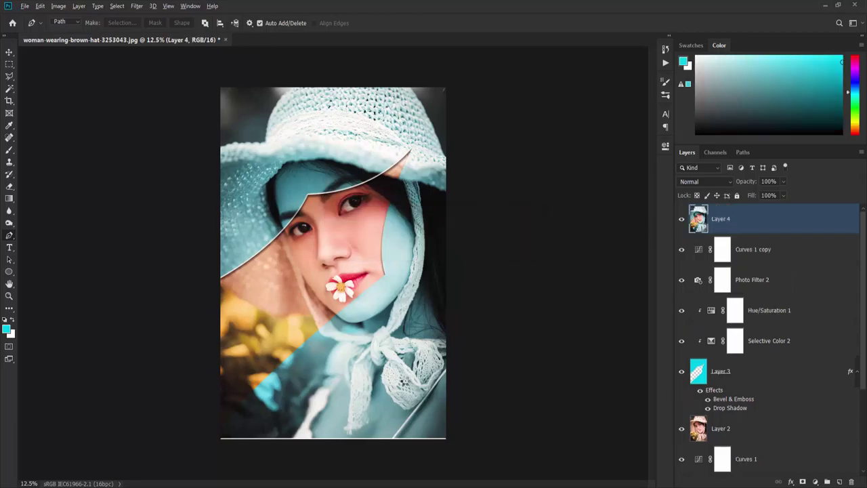
Step: Preview a crop, then group the original layers down to Layer 1 into a hidden Group 1
key("c")
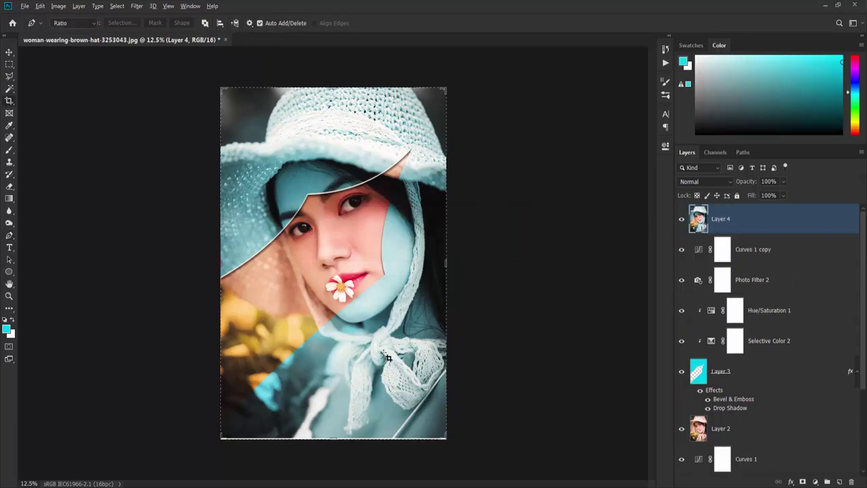
left_click_drag(331, 440, 331, 441)
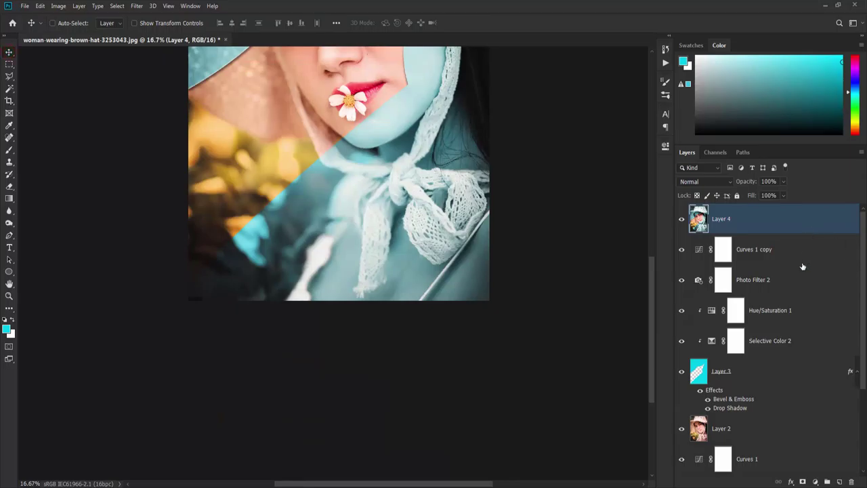
left_click(803, 253)
scroll(803, 253, "down", 3)
left_click(809, 444, "shift")
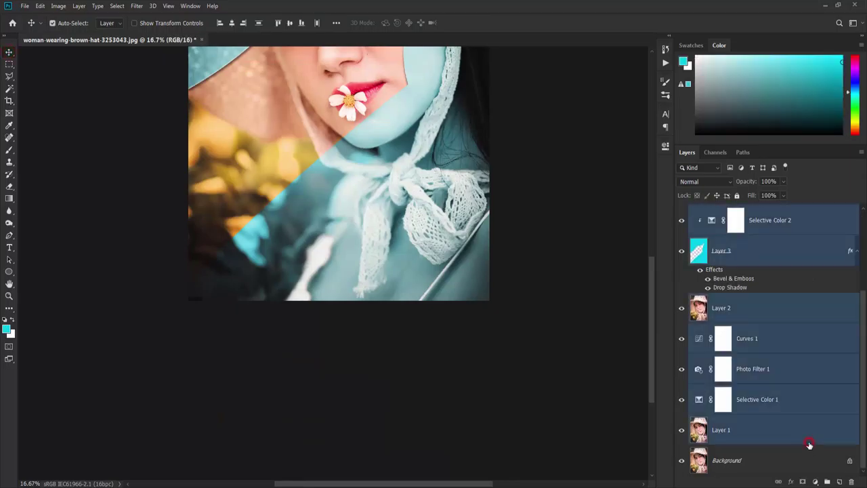
key("ctrl+g")
left_click(681, 240)
Step: Select the merged Layer 4, reposition its content, and fit the image in view
left_click(725, 221)
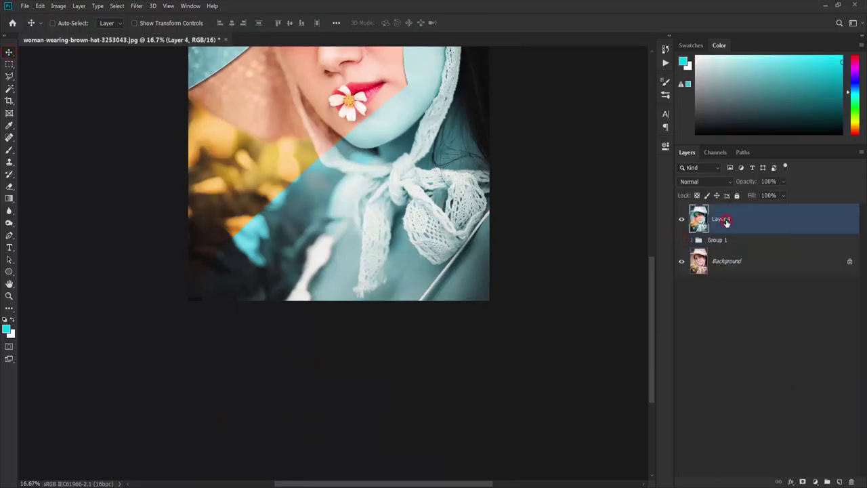
left_click_drag(448, 193, 442, 376)
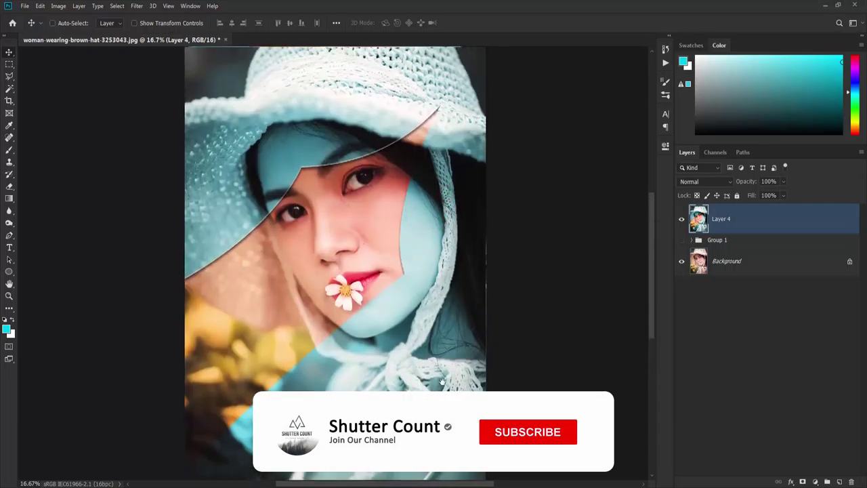
key("ctrl+minus")
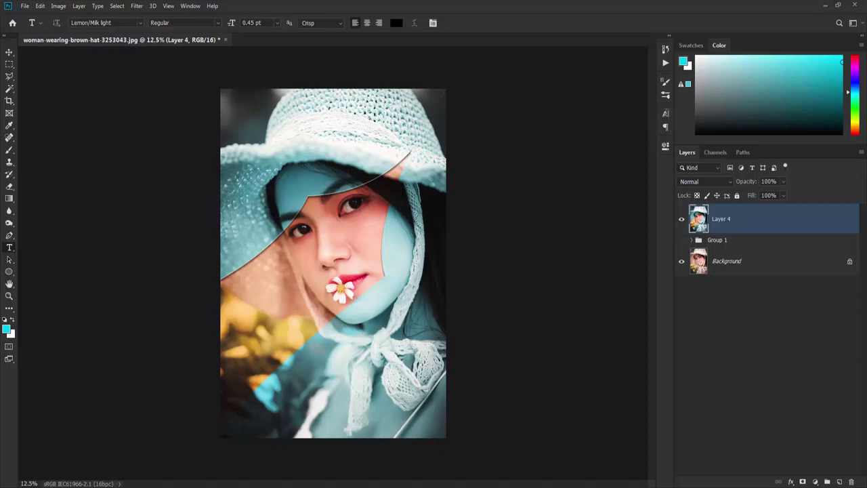
Step: Add the Digital title text, enlarge it, and nudge it into place
left_click(278, 345)
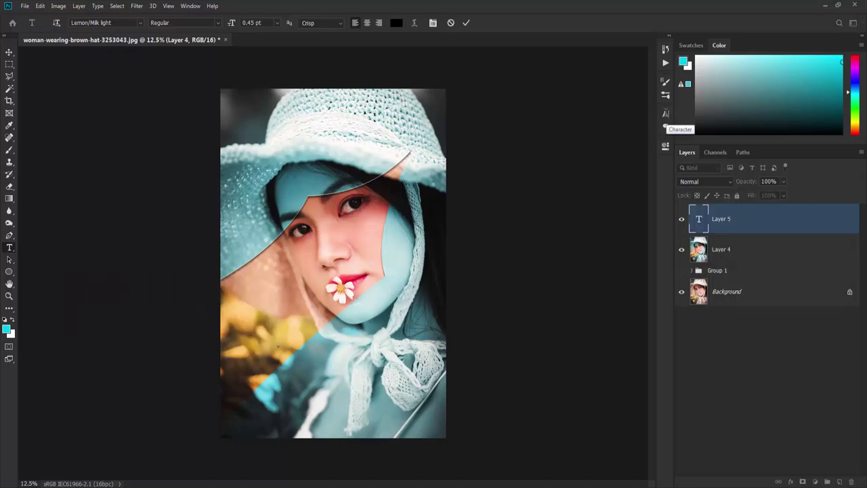
left_click(9, 52)
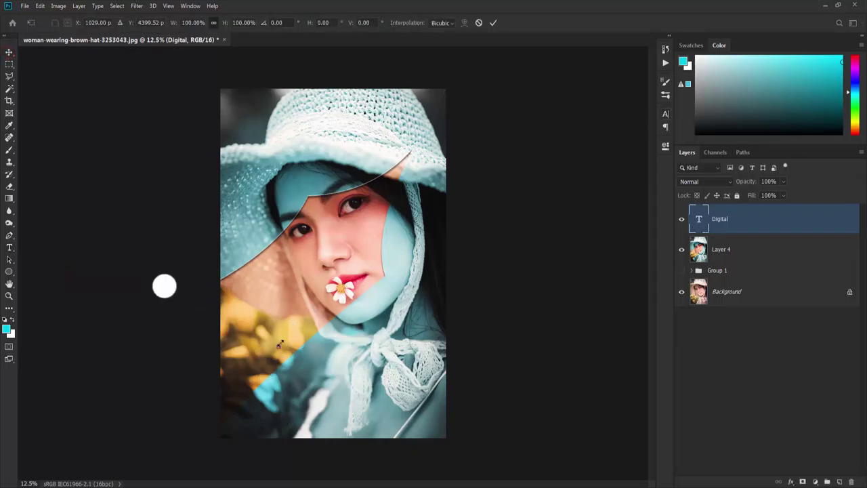
left_click_drag(279, 346, 379, 302)
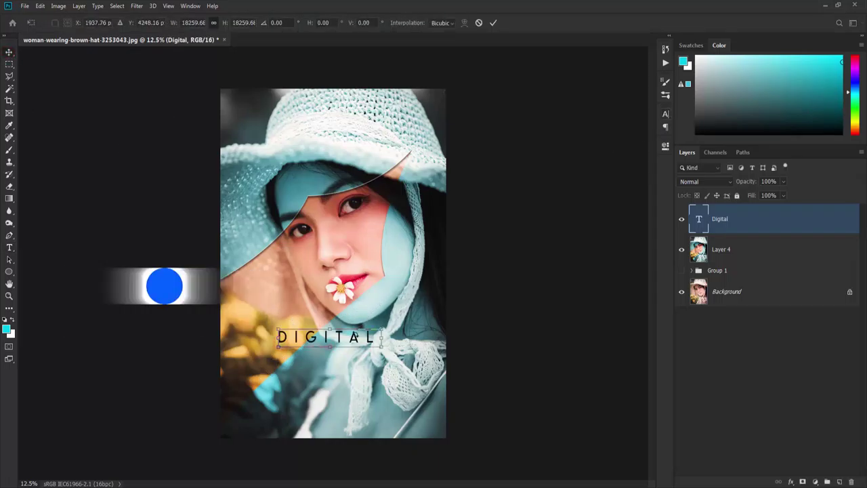
key("Return")
left_click_drag(352, 337, 353, 344)
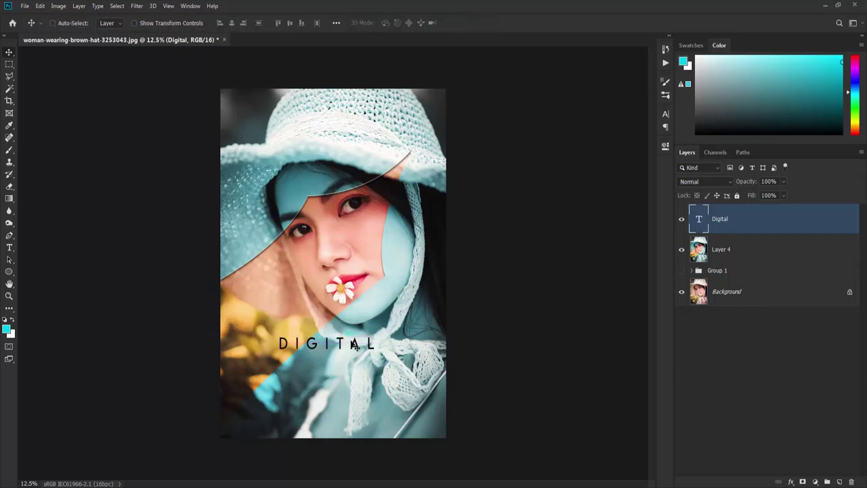
Step: Make the title white (ffffff) in Cooper Std with normal 0 tracking
left_click(665, 114)
left_click(640, 174)
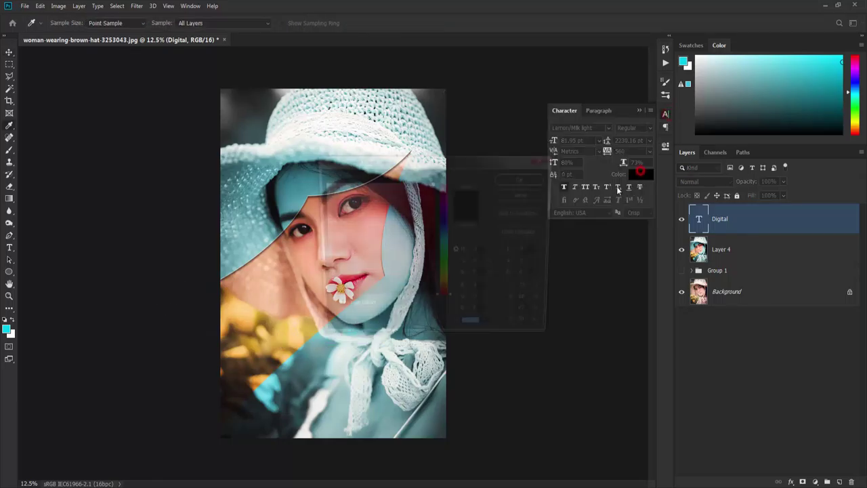
type("ffffff")
left_click(524, 178)
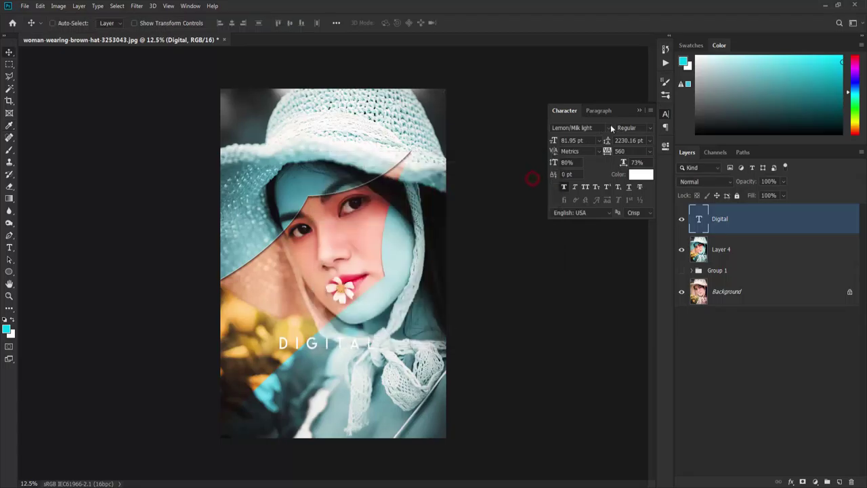
left_click(609, 127)
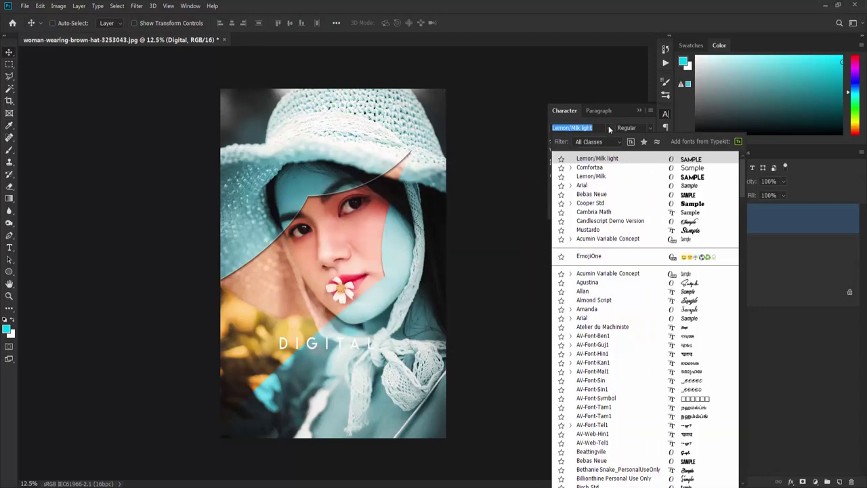
key("Down")
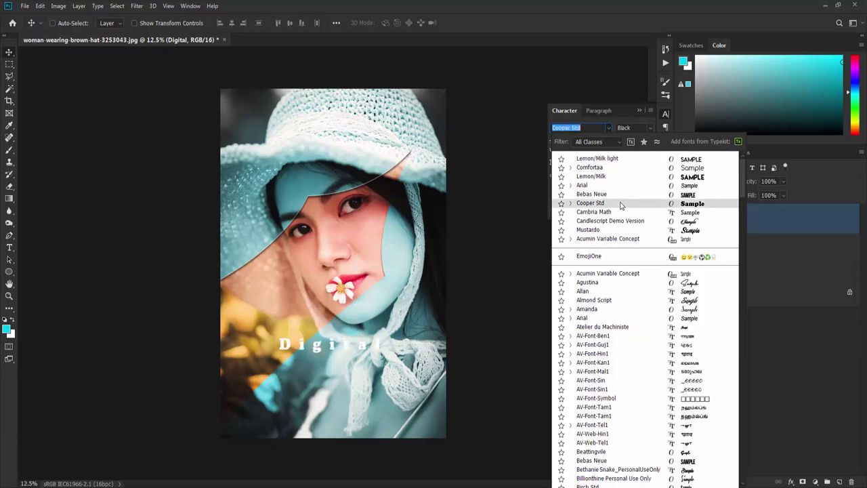
left_click(621, 203)
left_click(620, 151)
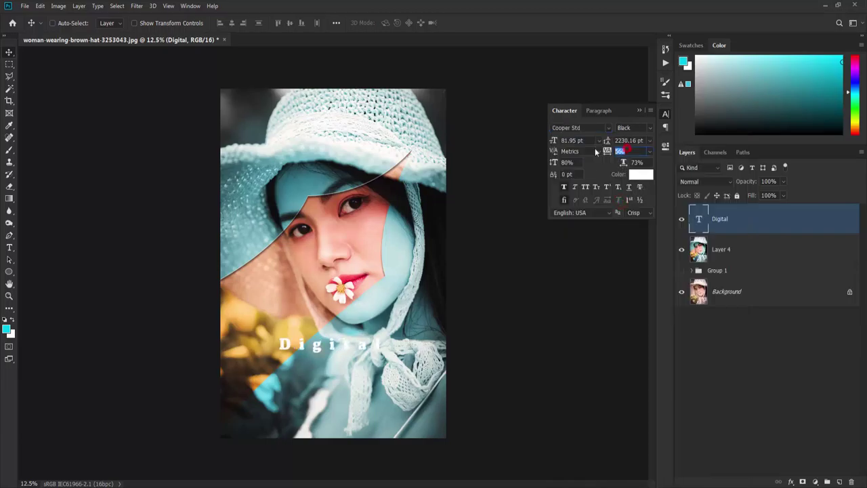
type("0")
key("Return")
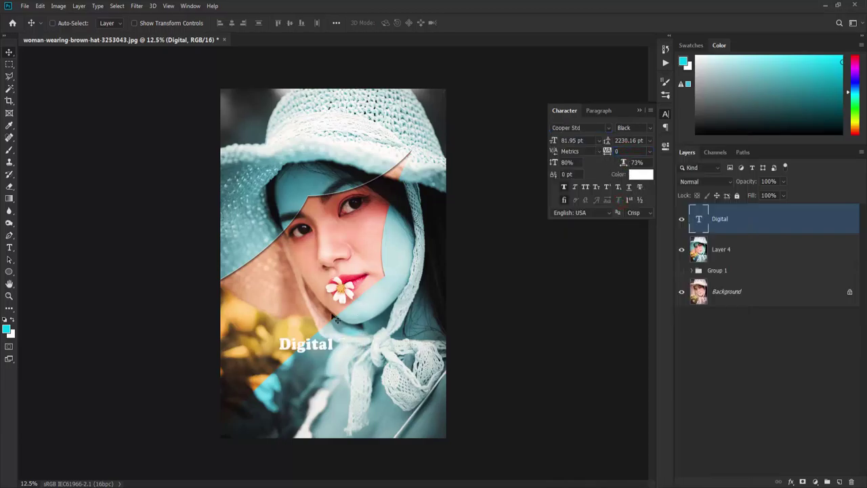
Step: Centre Digital horizontally on the canvas with Align Horizontal Centers
left_click_drag(315, 346, 335, 346)
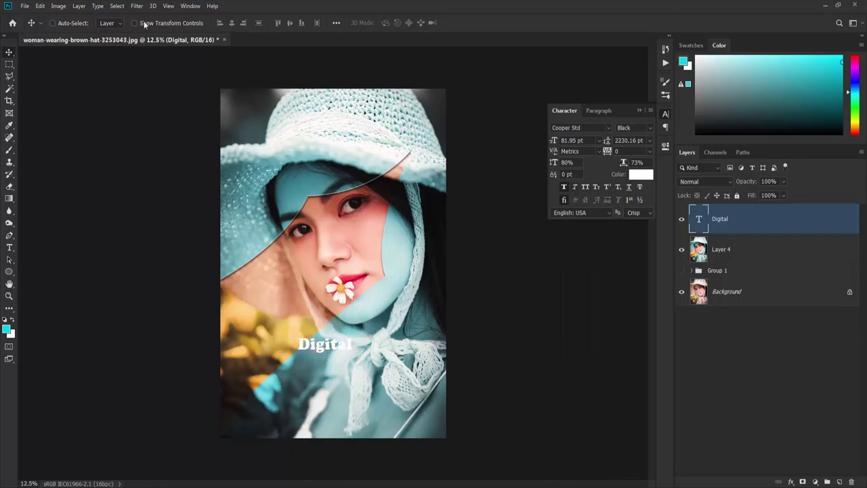
key("ctrl")
key("ctrl+a")
left_click(231, 23)
key("ctrl+d")
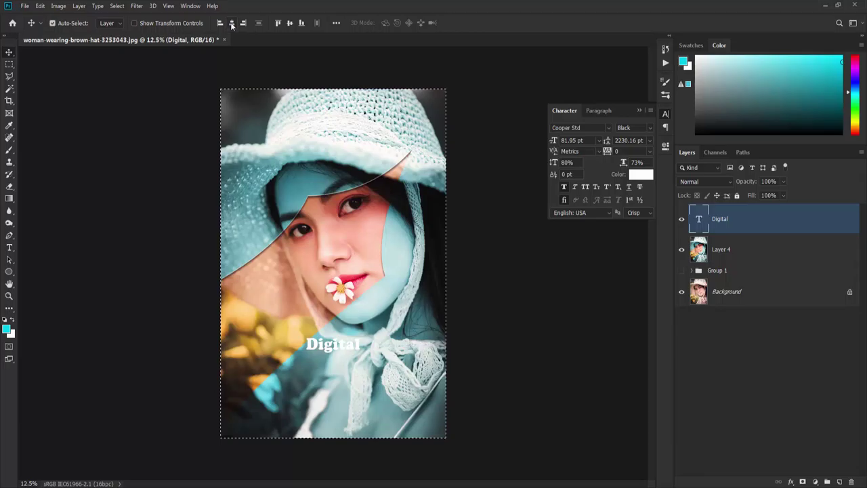
Step: Add a new text line, scale it up, and place it below Digital
key("t")
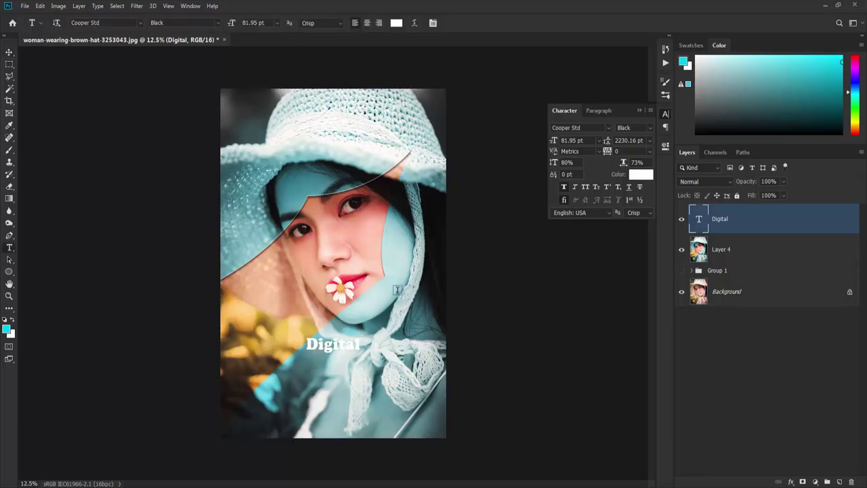
left_click(270, 388)
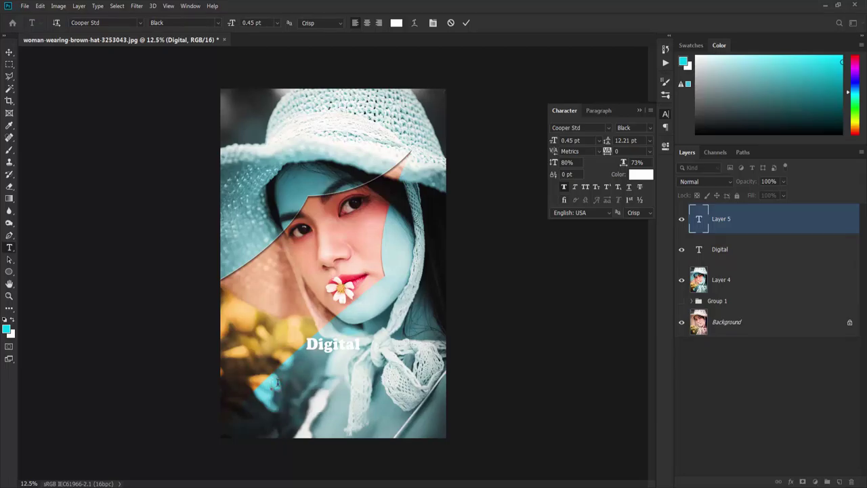
key("ctrl+t")
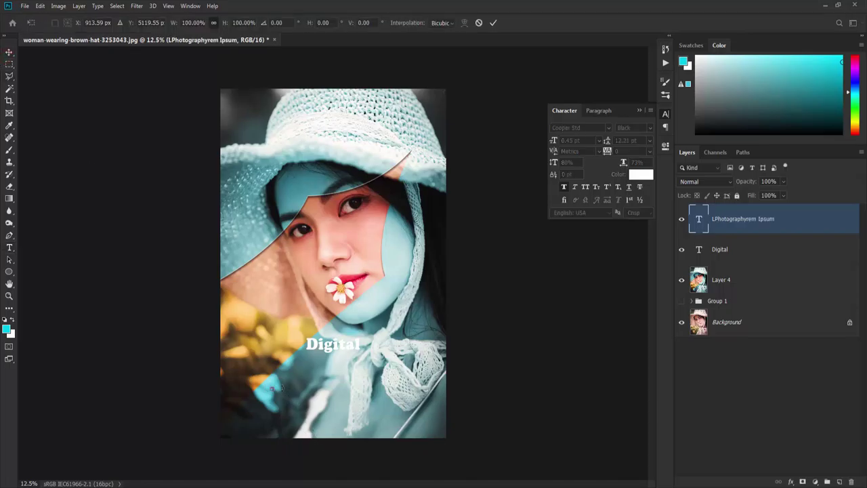
left_click_drag(273, 385, 467, 322)
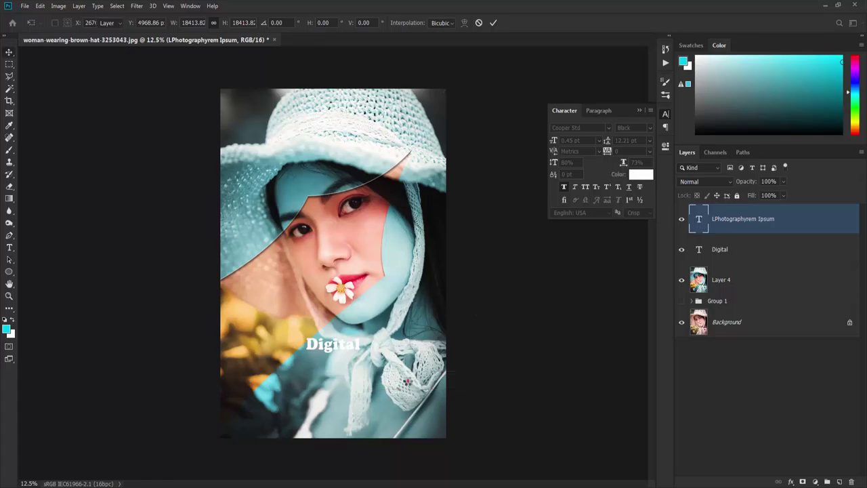
key("Return")
left_click_drag(399, 379, 369, 381)
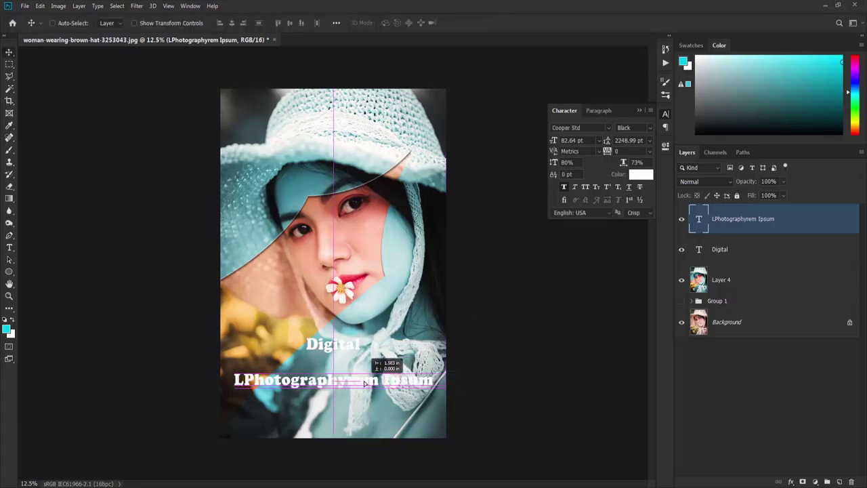
Step: Change the text to 'Photography', enlarge it to span the cover, and set it below Digital
key("t")
left_click(243, 382)
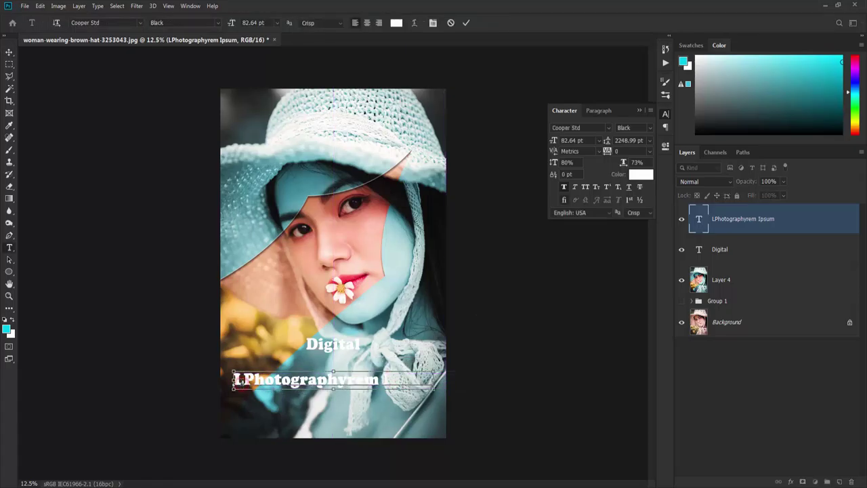
key("ctrl+a")
type("Photo")
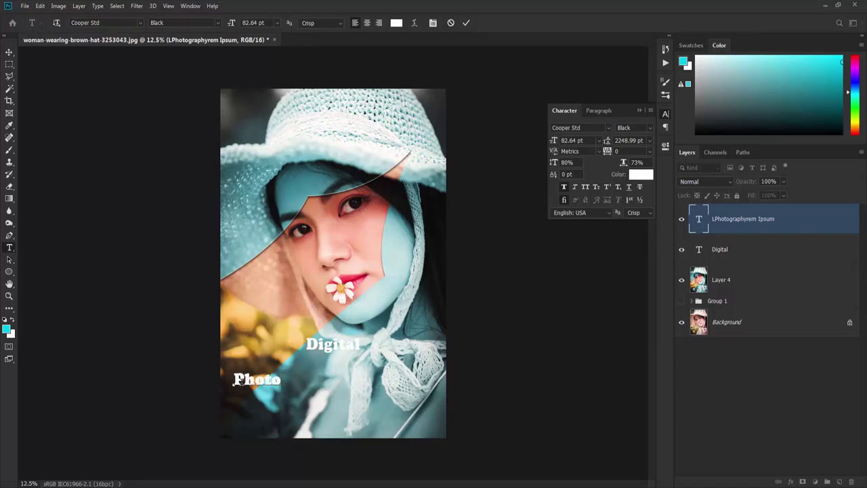
type("graphy")
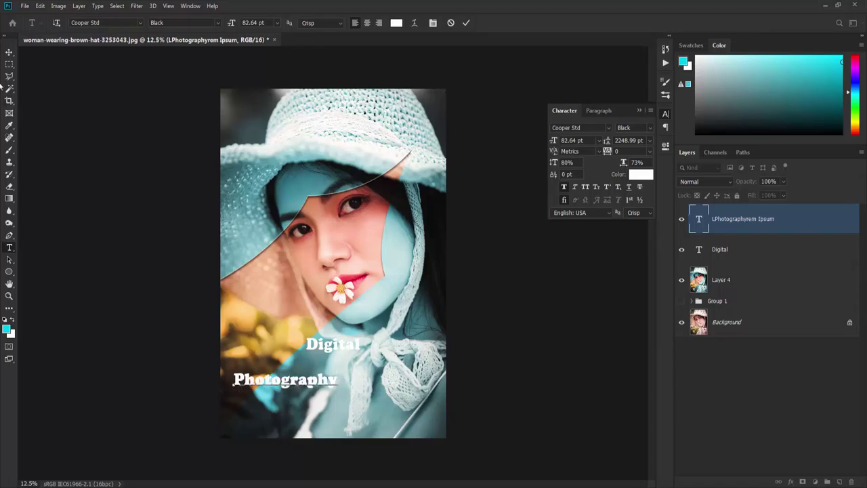
left_click(9, 50)
key("ctrl+t")
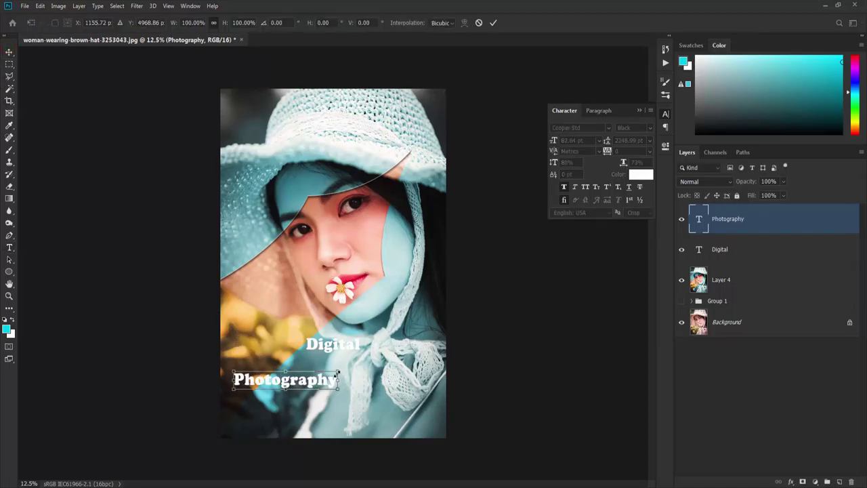
mouse_move(338, 371)
left_mouse_down()
mouse_move(423, 283)
mouse_move(409, 300)
left_mouse_up()
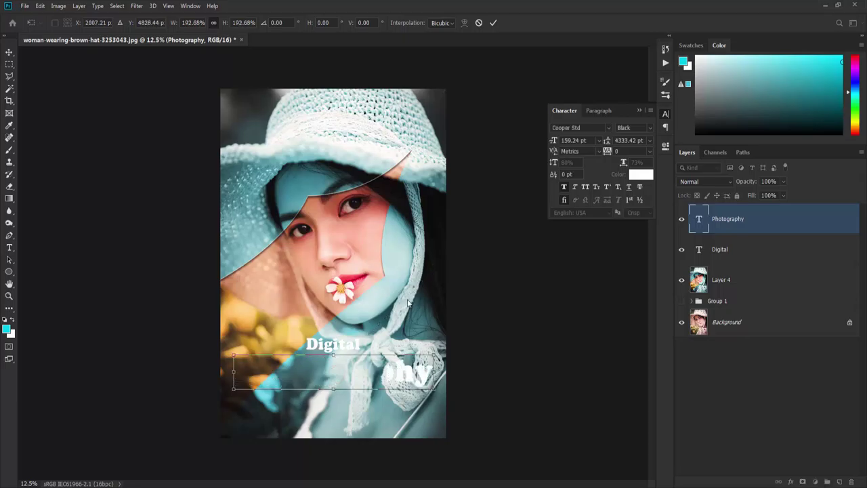
key("Return")
mouse_move(390, 370)
left_mouse_down()
mouse_move(393, 389)
mouse_move(390, 372)
left_mouse_up()
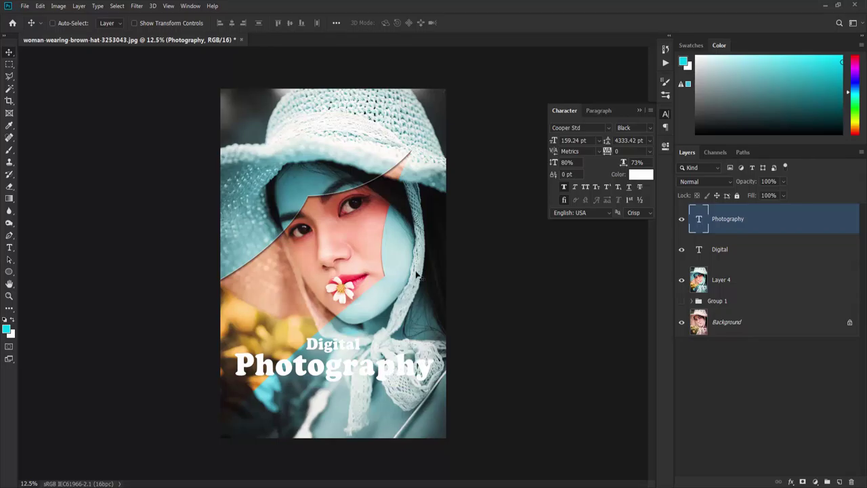
Step: Centre Photography and Digital horizontally together on the canvas
key("ctrl+a")
left_click(231, 23)
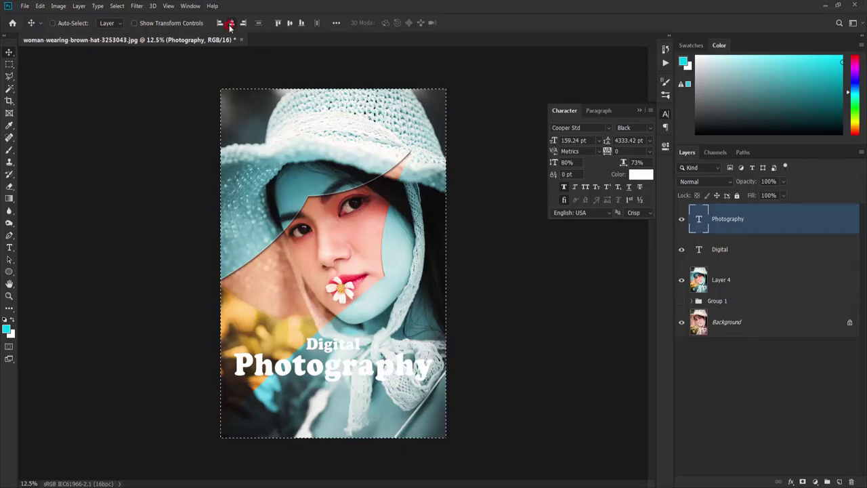
left_click(751, 249)
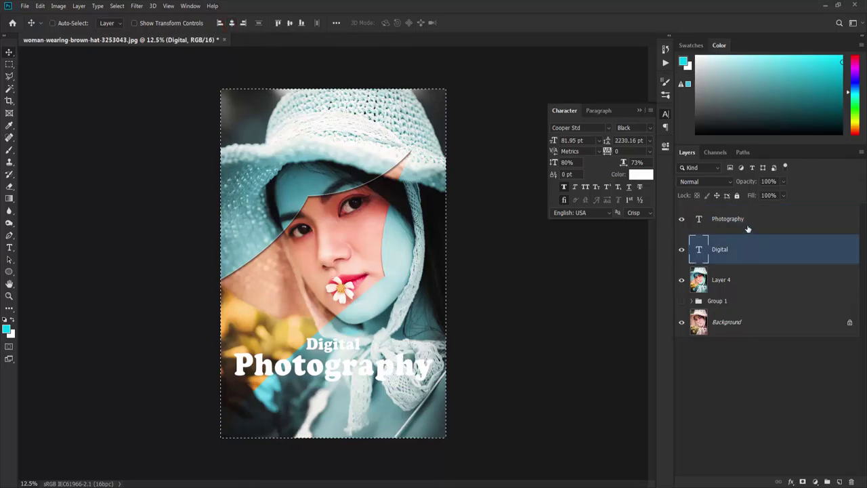
left_click(748, 221, "ctrl")
left_click(52, 23)
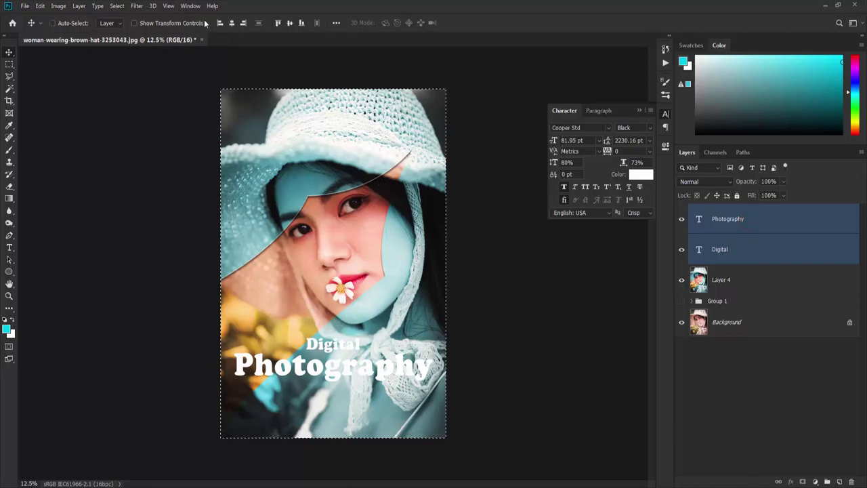
left_click(230, 22)
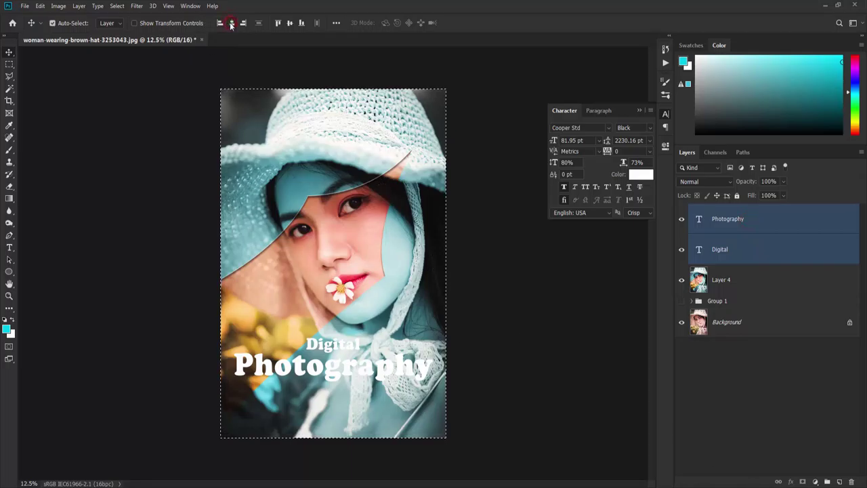
key("ctrl+d")
double_click(823, 220)
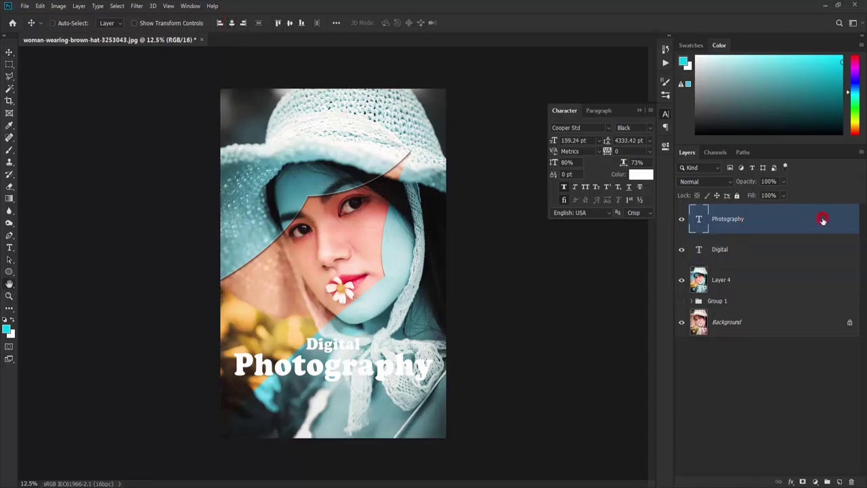
Step: Give Photography a closer, darker drop shadow and a thin outline stroke
left_click(424, 267)
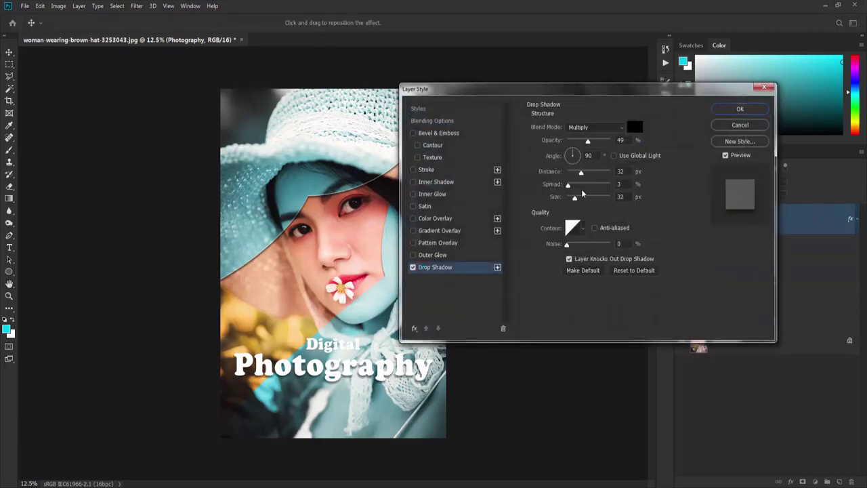
left_click_drag(580, 173, 574, 173)
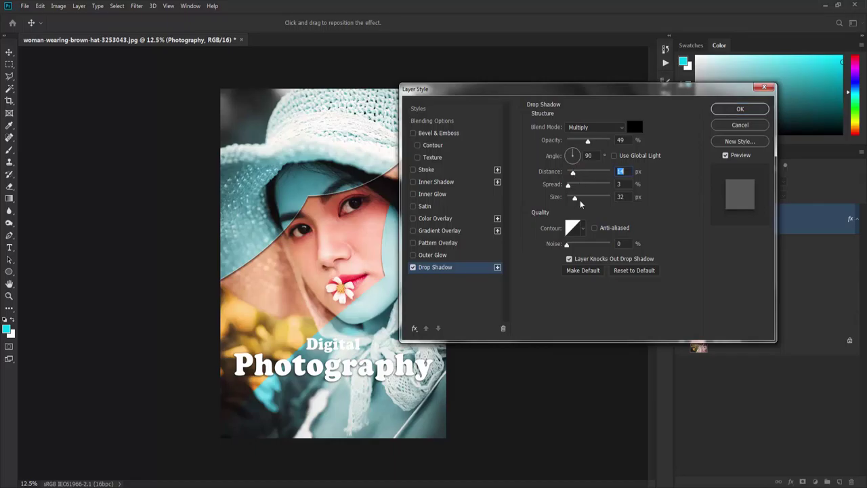
left_click_drag(587, 140, 594, 141)
left_click(414, 170)
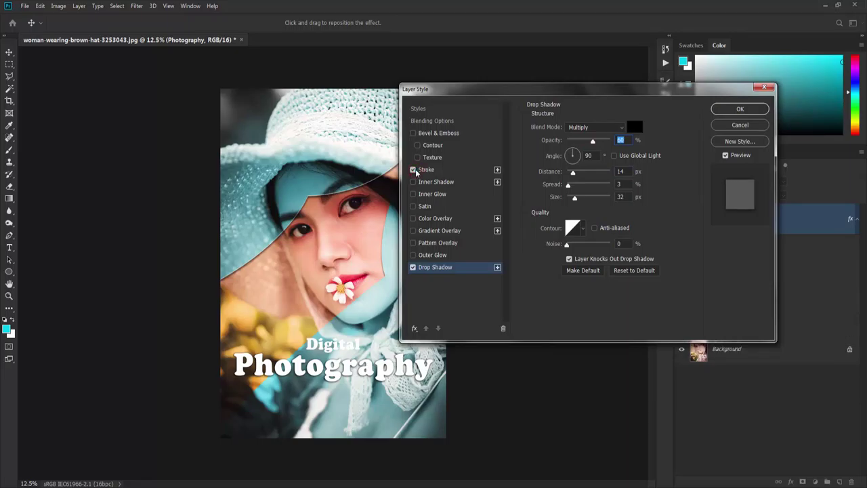
left_click(430, 170)
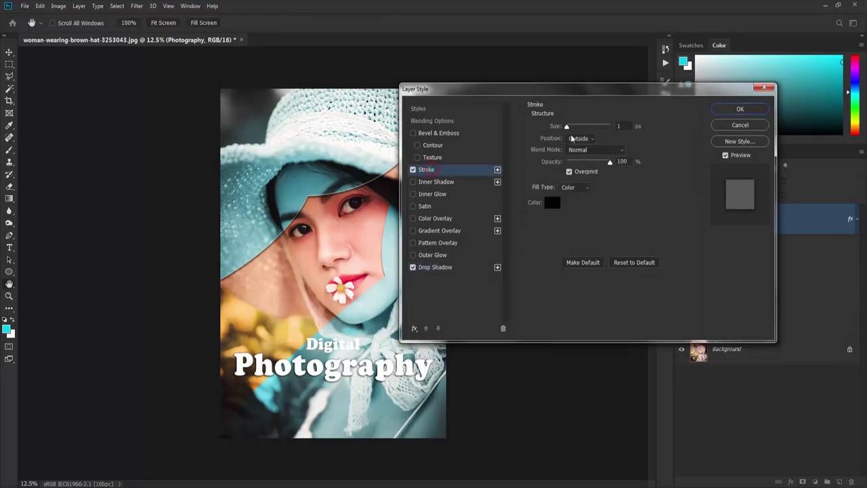
left_click(738, 109)
Step: Give Digital a Multiply drop shadow at 46% opacity, 4 px distance and 32 px size
left_click(817, 285)
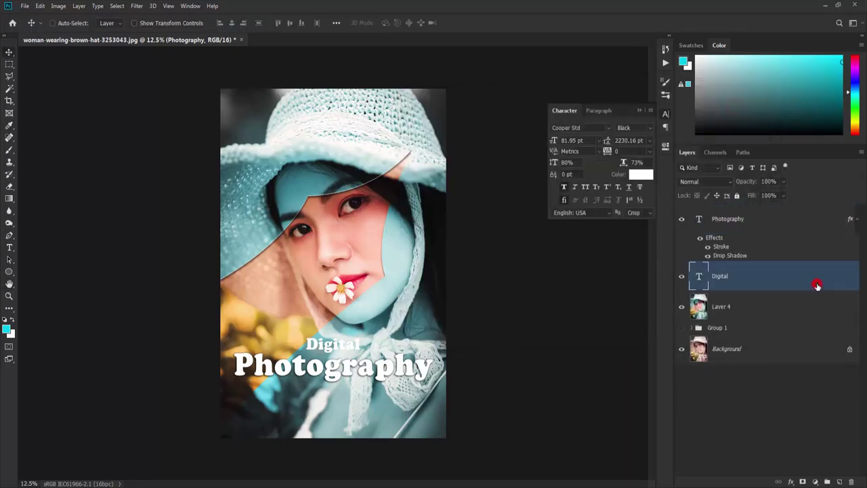
double_click(817, 285)
left_click(437, 267)
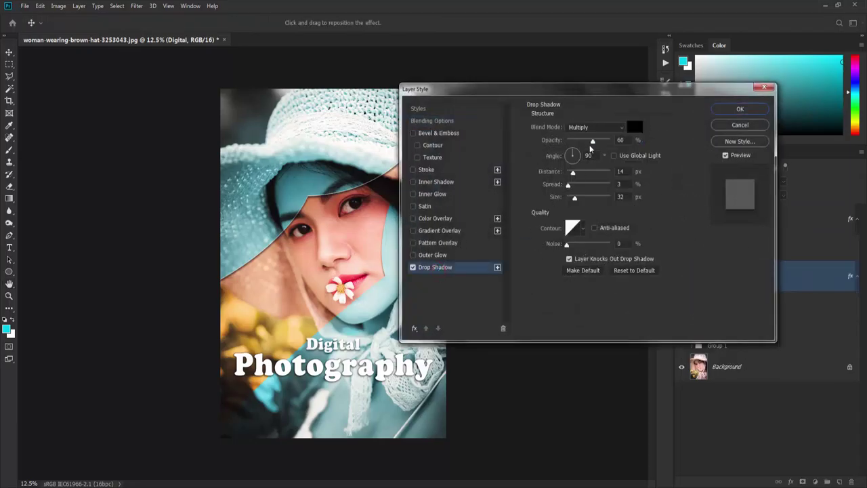
left_click_drag(592, 140, 585, 141)
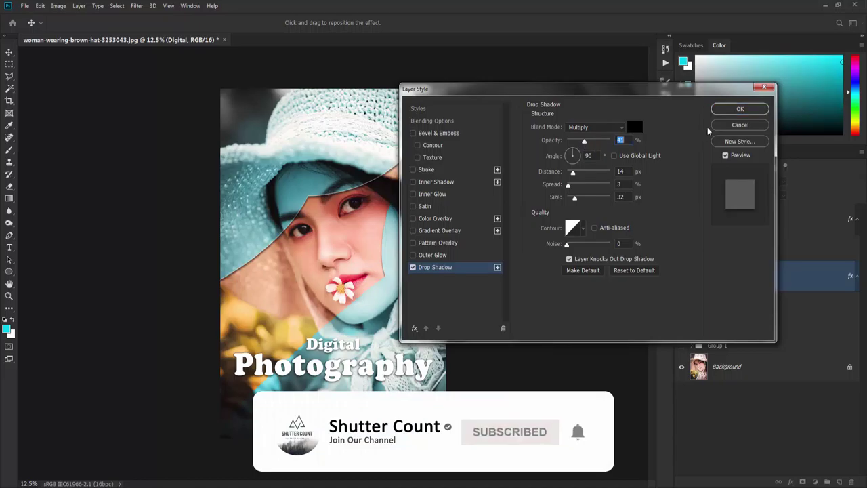
left_click_drag(573, 173, 568, 174)
left_click_drag(584, 141, 587, 140)
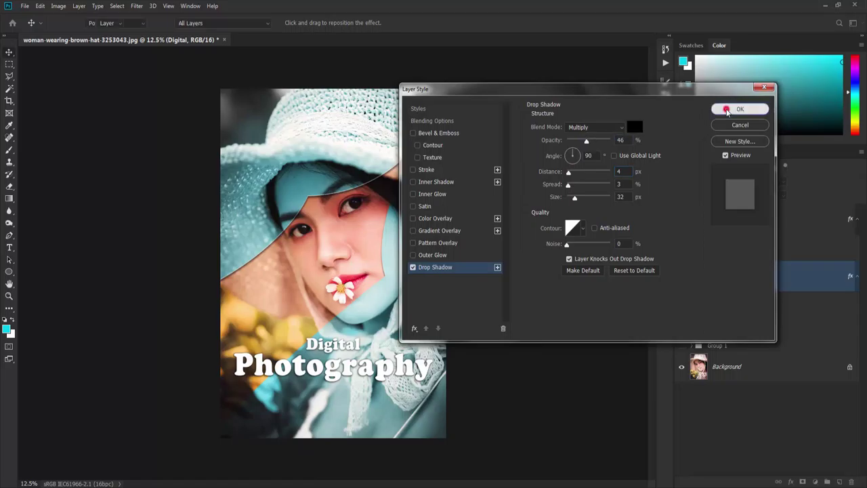
left_click(731, 108)
left_click(786, 228)
left_click(858, 220)
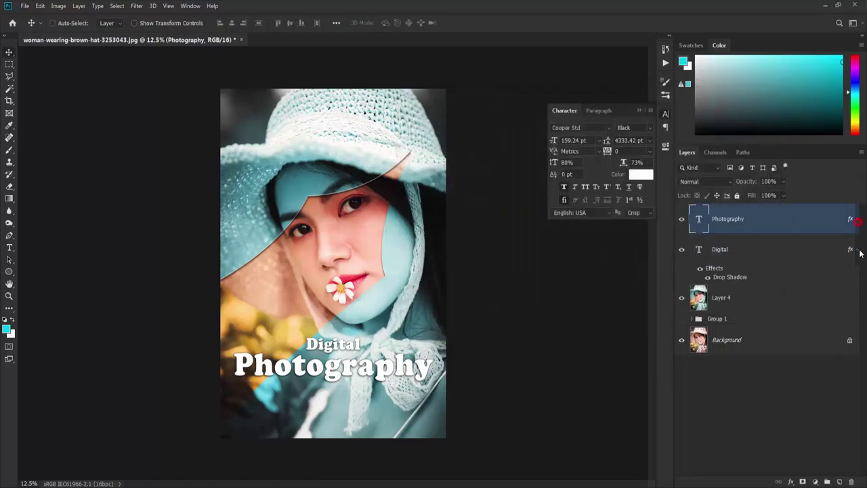
Step: Add a white 'The Complete Guide' text line in Arial just below the title
left_click(858, 249)
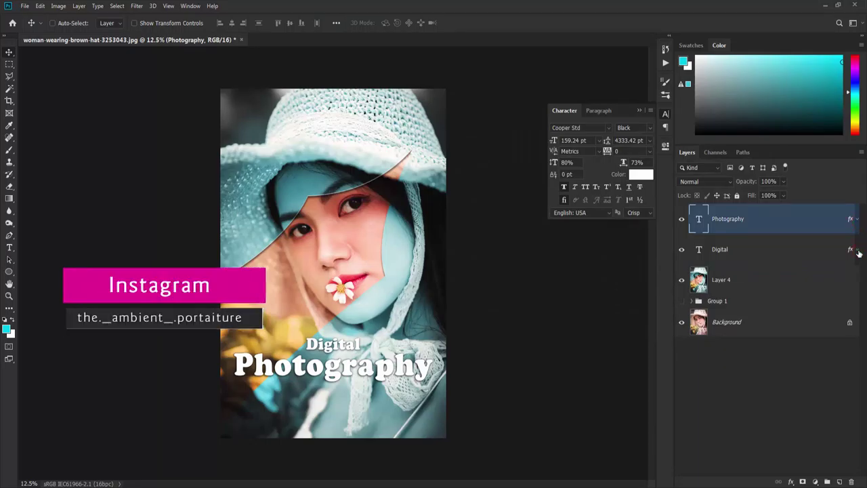
key("t")
left_click(243, 398)
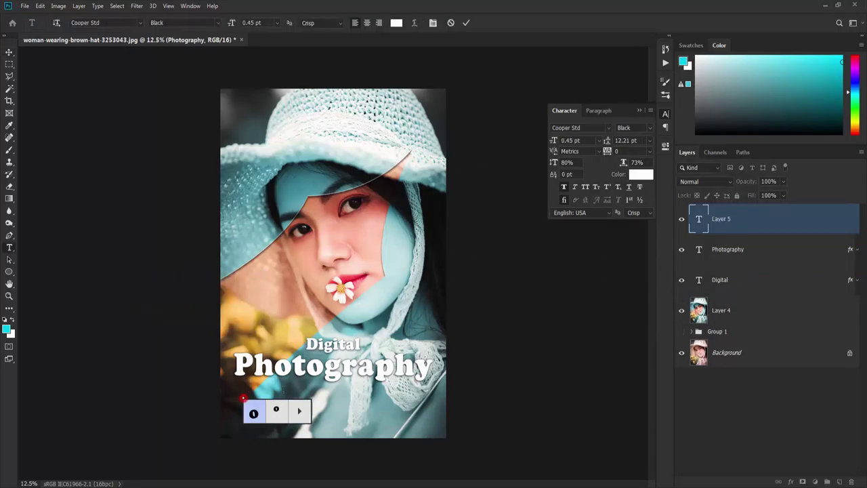
left_click(610, 129)
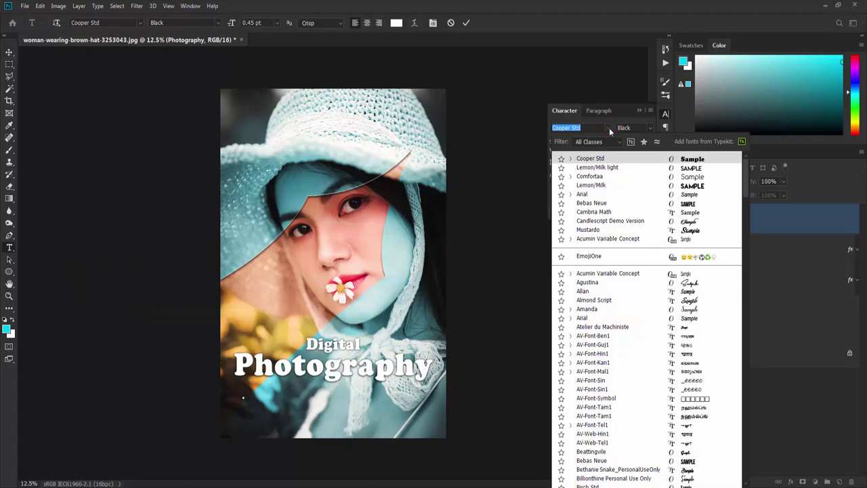
left_click(596, 195)
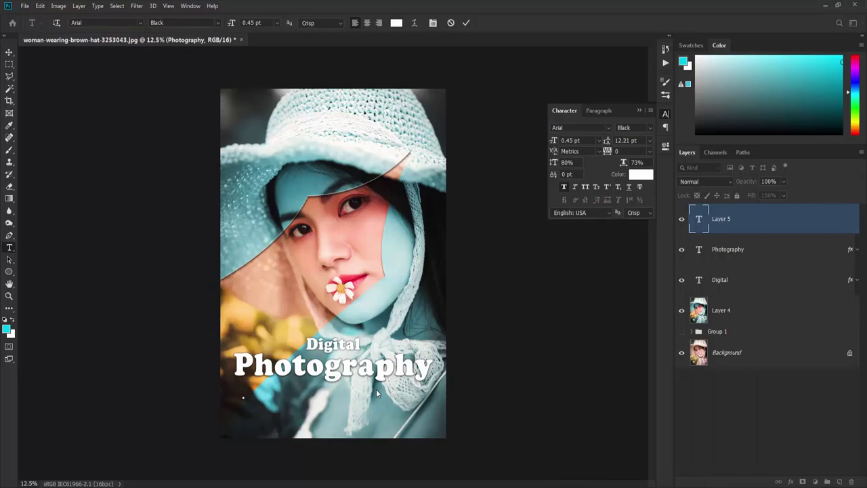
left_click(9, 52)
Step: Enlarge the subtitle and shift it slightly up and left
key("ctrl+t")
left_click_drag(244, 397, 354, 372)
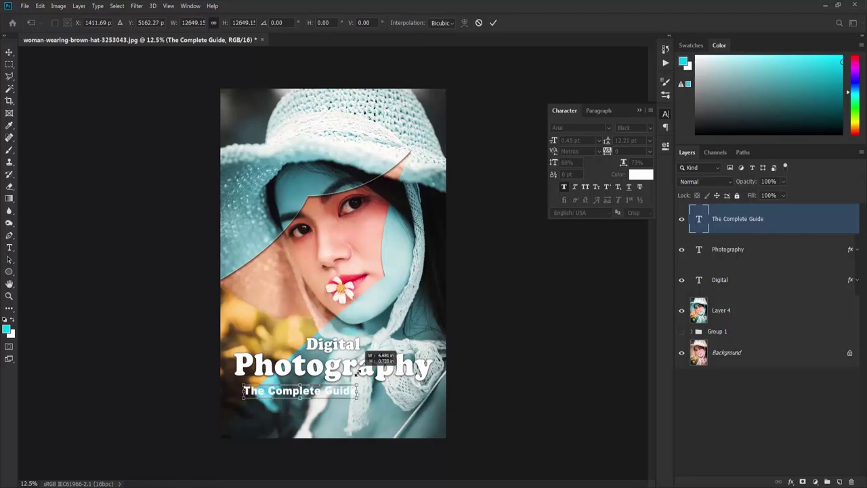
left_click_drag(356, 373, 327, 390)
key("Return")
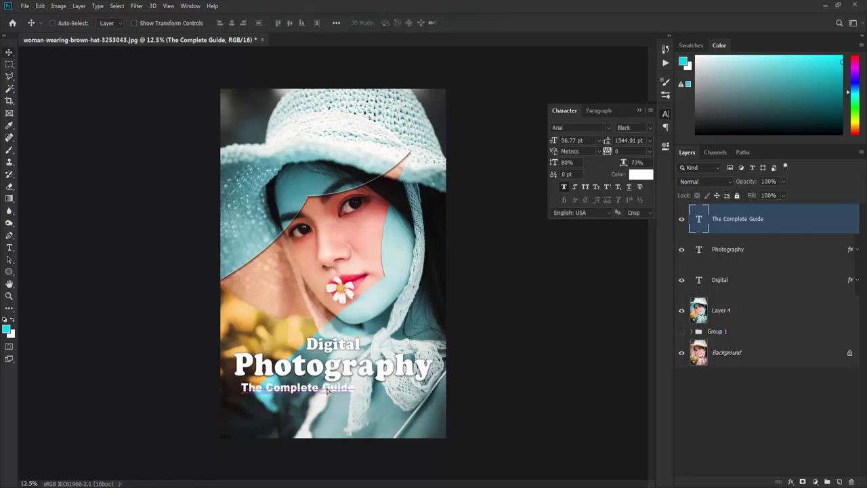
Step: Switch the subtitle to Comfortaa, shrinking it to about 75% then enlarging about 116%
left_click(608, 127)
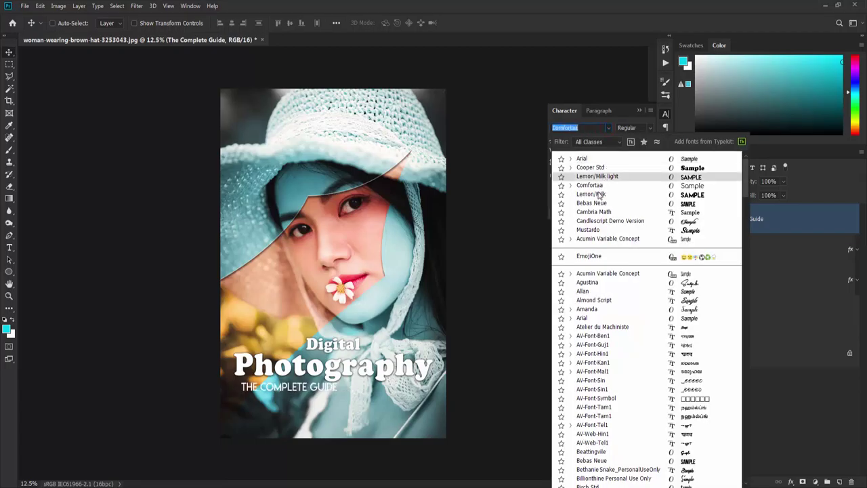
left_click(595, 185)
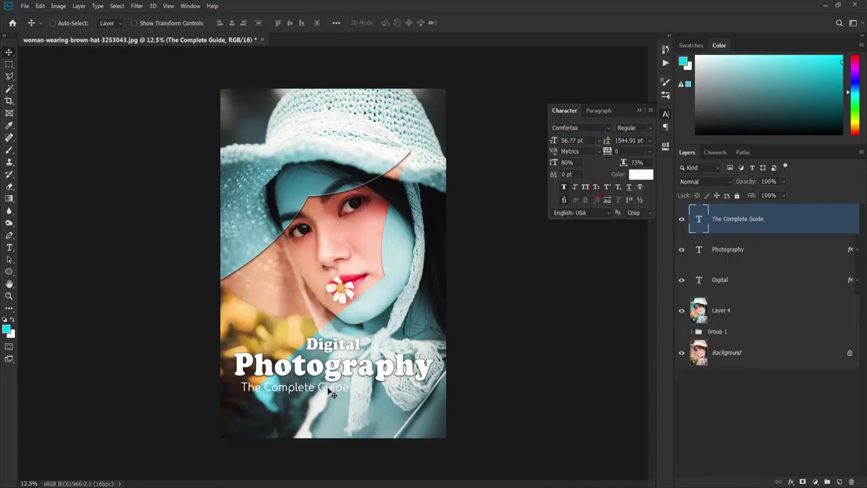
key("ctrl+t")
mouse_move(350, 395)
left_mouse_down()
mouse_move(302, 392)
mouse_move(327, 399)
left_mouse_up()
key("Return")
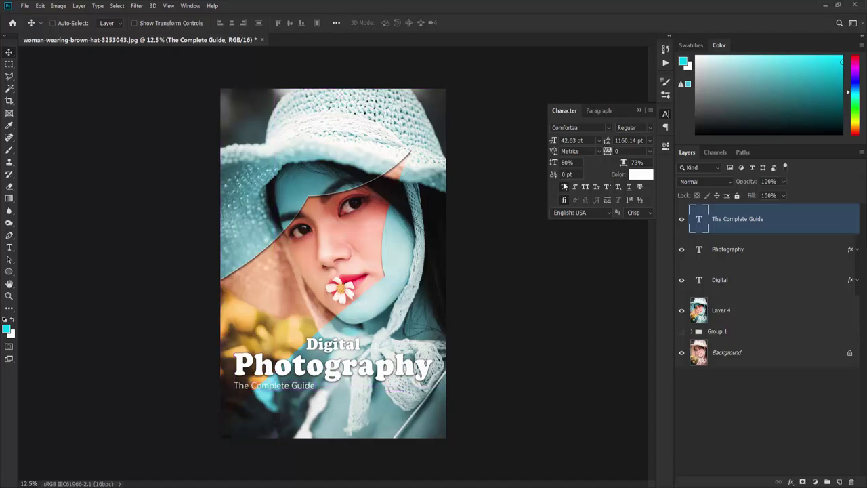
key("ctrl+t")
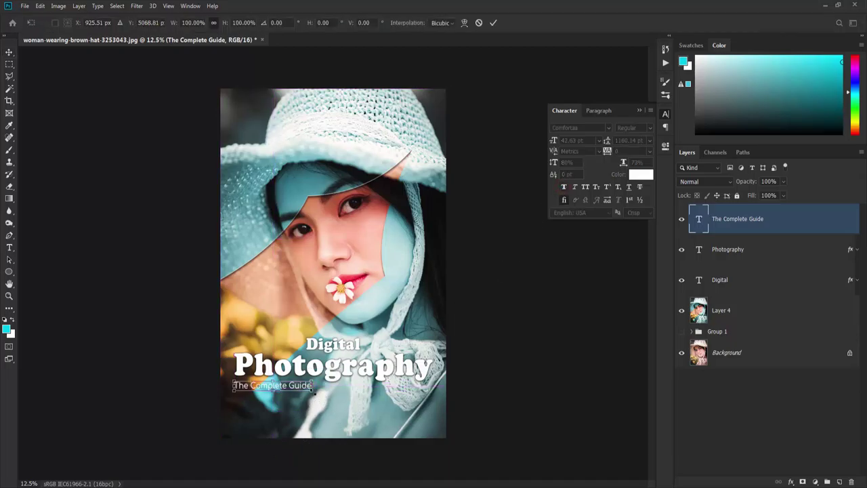
left_click_drag(314, 391, 324, 395)
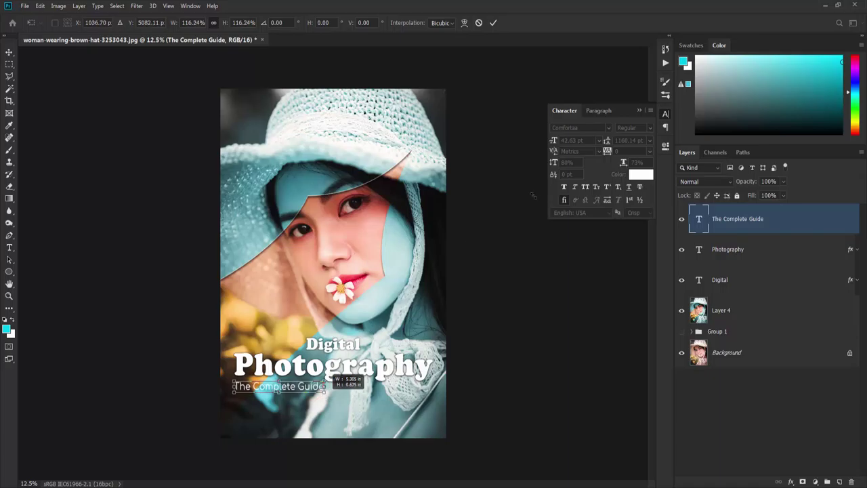
key("Return")
Step: Change the subtitle font to Acumin Variable Concept and enlarge it about 120%
left_click(608, 128)
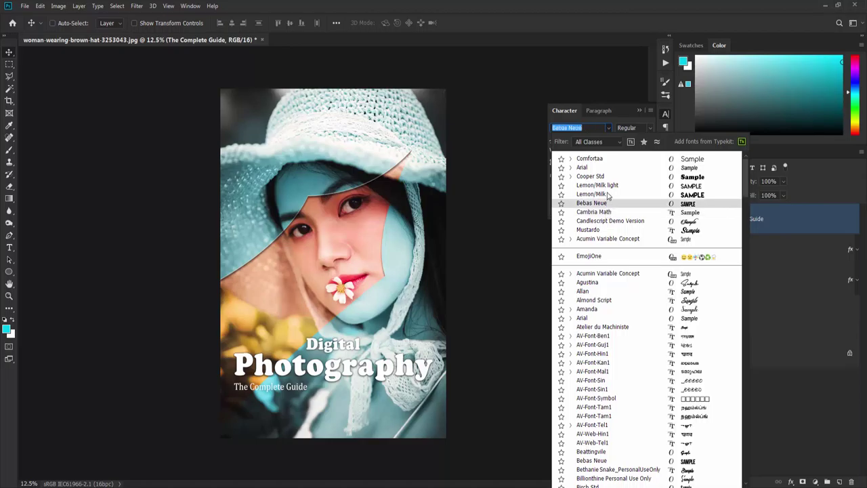
left_click(607, 239)
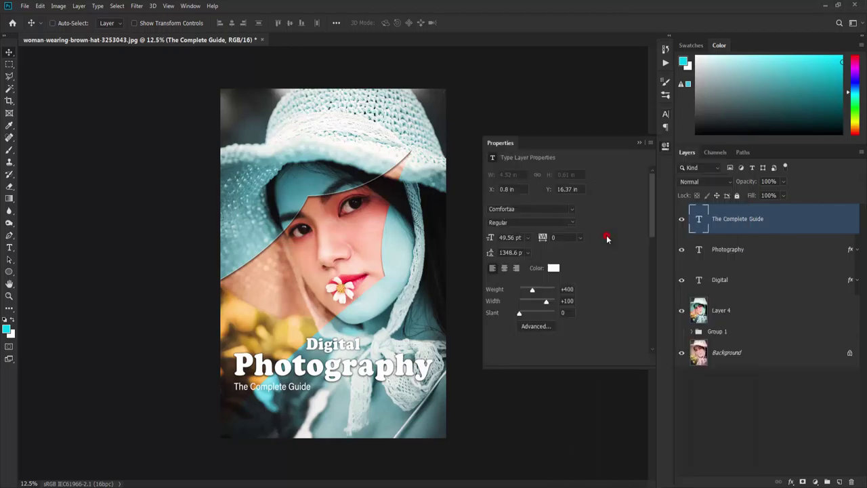
left_click(640, 143)
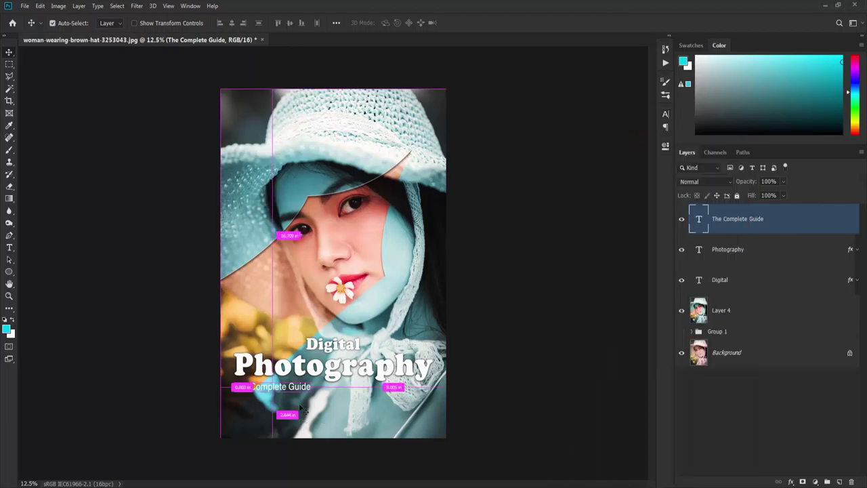
key("ctrl+t")
mouse_move(311, 392)
left_mouse_down()
mouse_move(326, 394)
mouse_move(318, 392)
left_mouse_up()
key("Return")
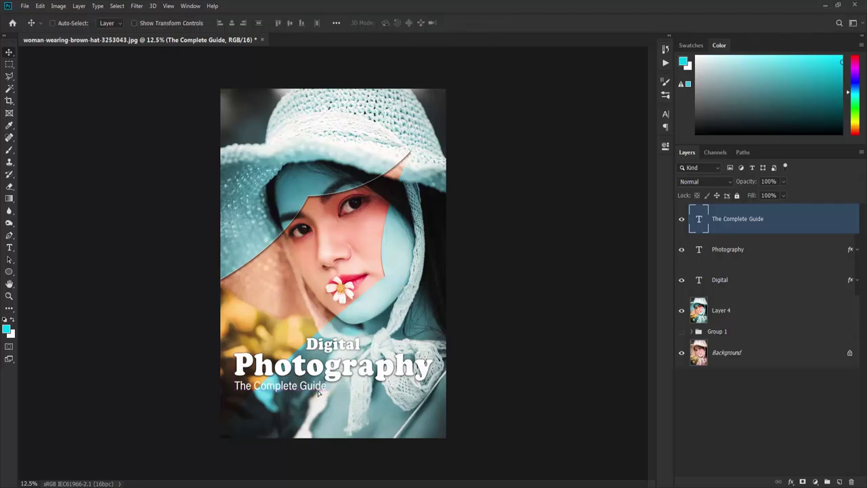
double_click(821, 230)
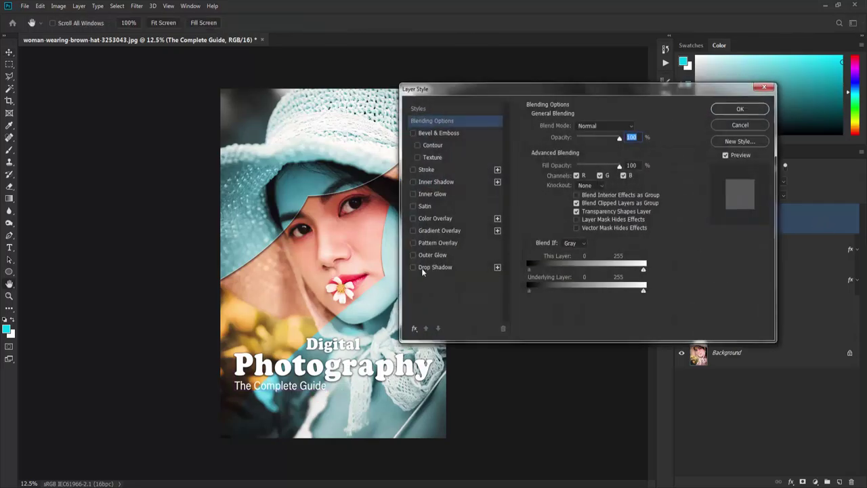
Step: Apply a Drop Shadow to the subtitle with a much smaller size and 25% opacity
left_click(422, 267)
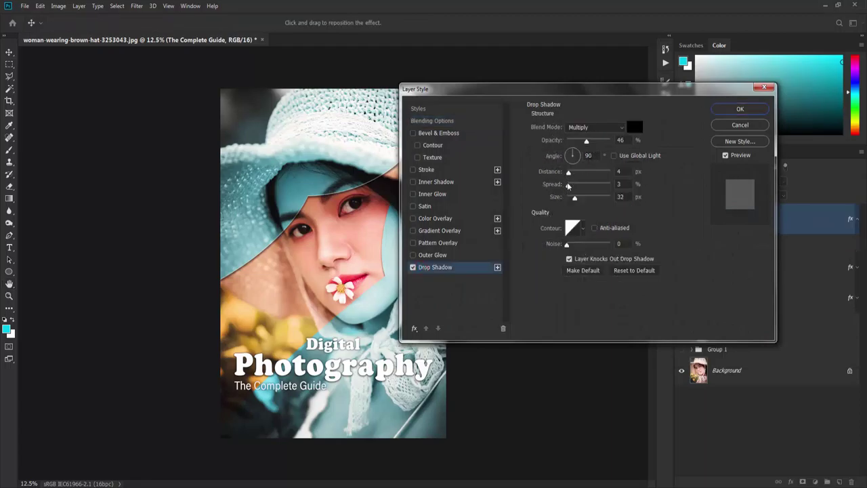
left_click_drag(587, 141, 571, 142)
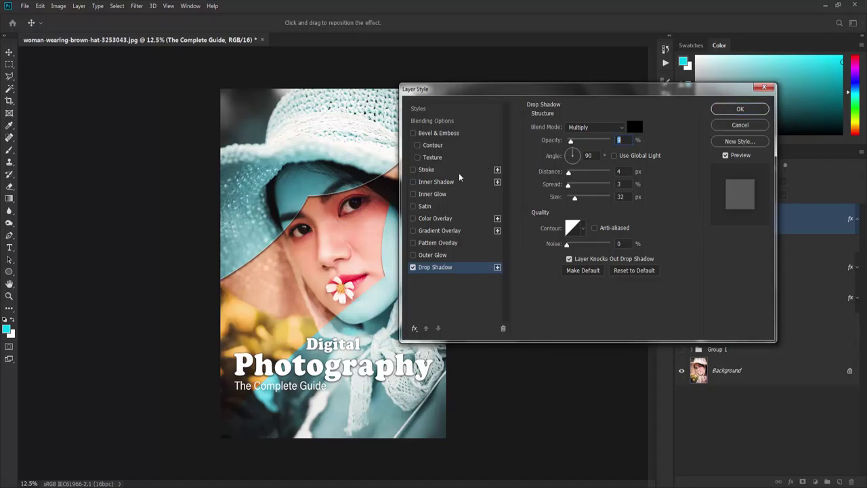
left_click(438, 170)
left_click(412, 170)
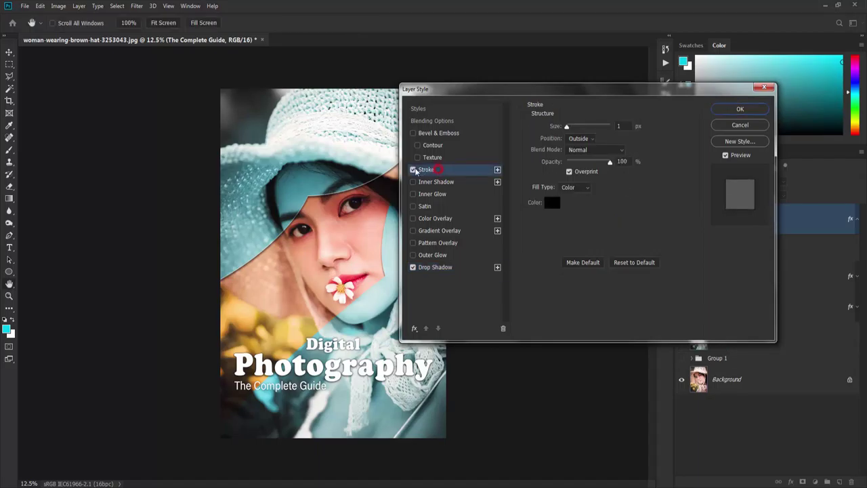
left_click(444, 267)
left_click_drag(575, 198, 570, 199)
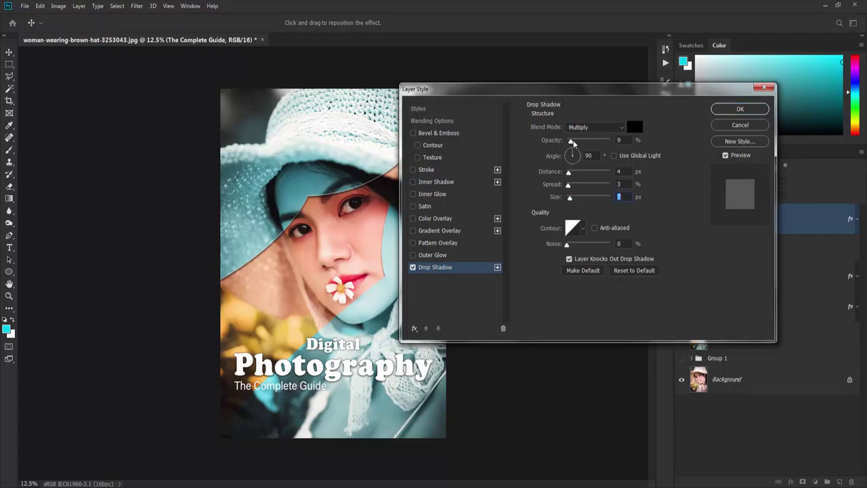
mouse_move(570, 140)
left_mouse_down()
mouse_move(598, 155)
mouse_move(584, 154)
left_mouse_up()
left_click(730, 109)
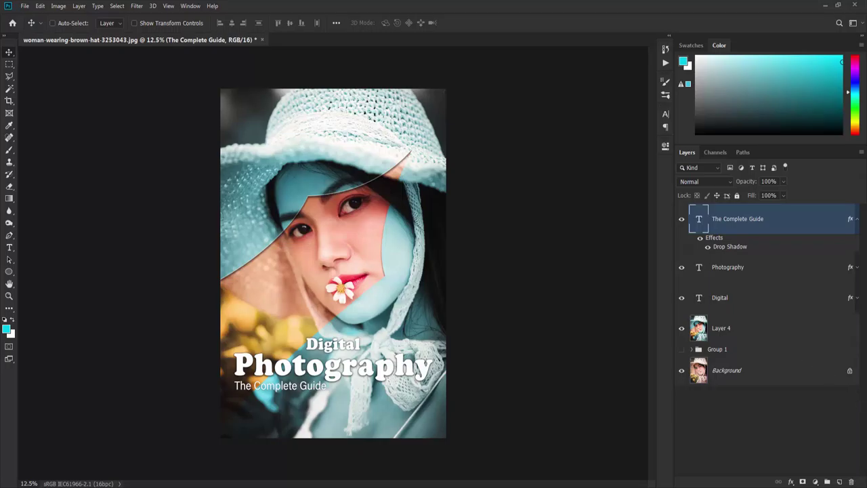
Step: On a new layer, fill a thin strip beneath the subtitle with bright magenta
left_click(840, 481)
left_click(857, 250)
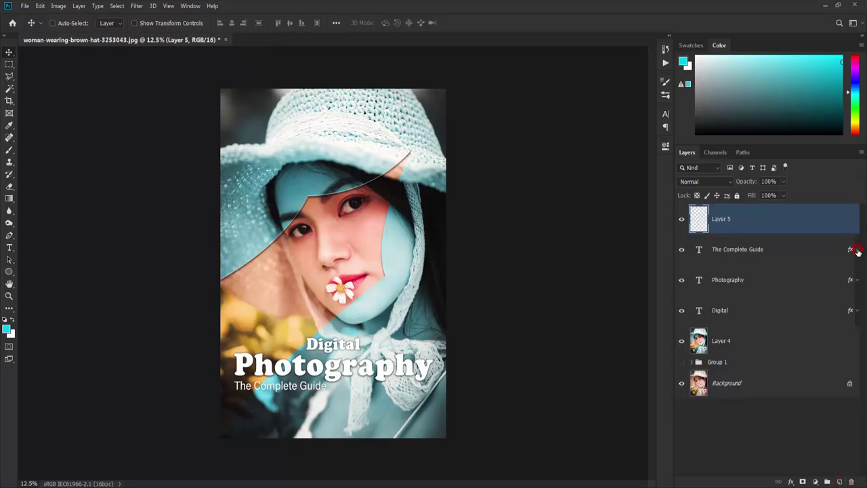
left_click(10, 64)
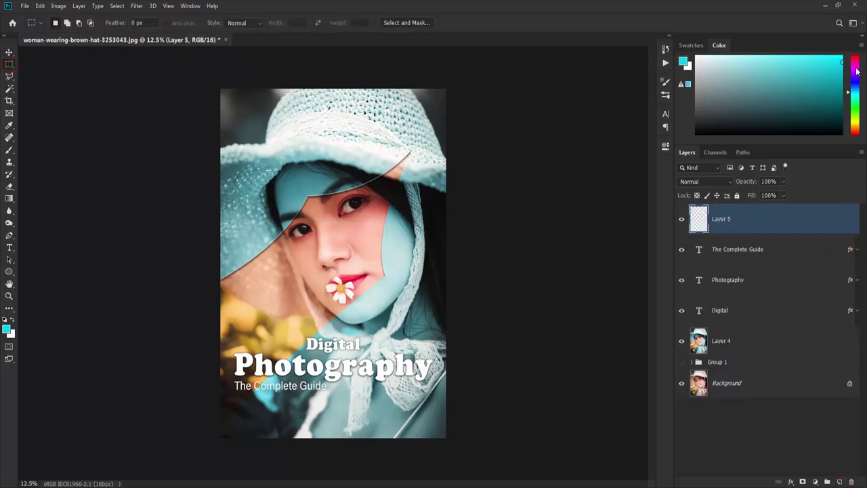
left_click_drag(857, 70, 857, 62)
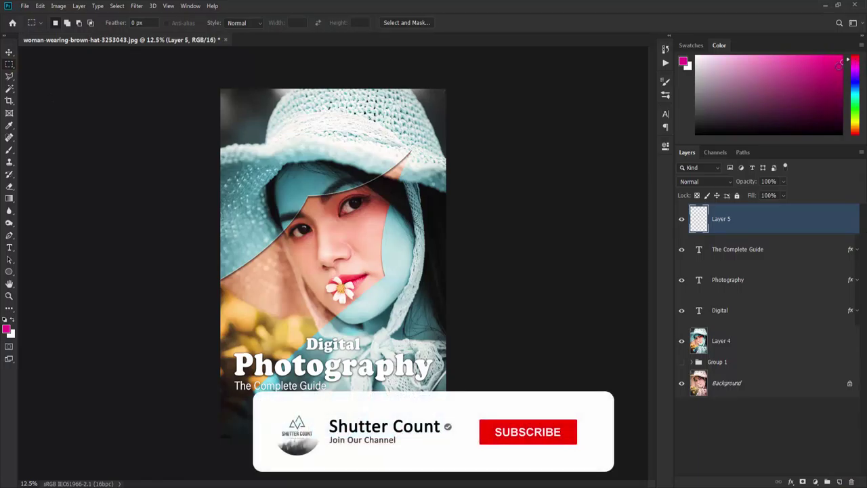
left_click(848, 58)
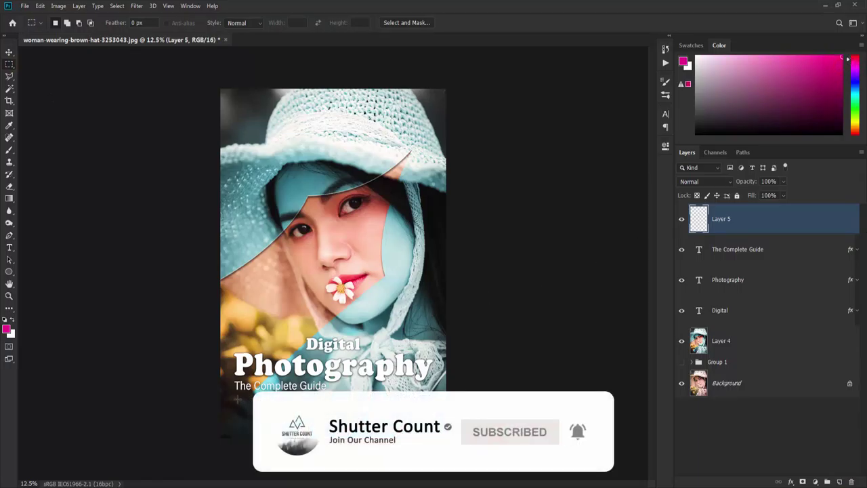
mouse_move(237, 400)
left_mouse_down()
mouse_move(324, 401)
mouse_move(300, 401)
left_mouse_up()
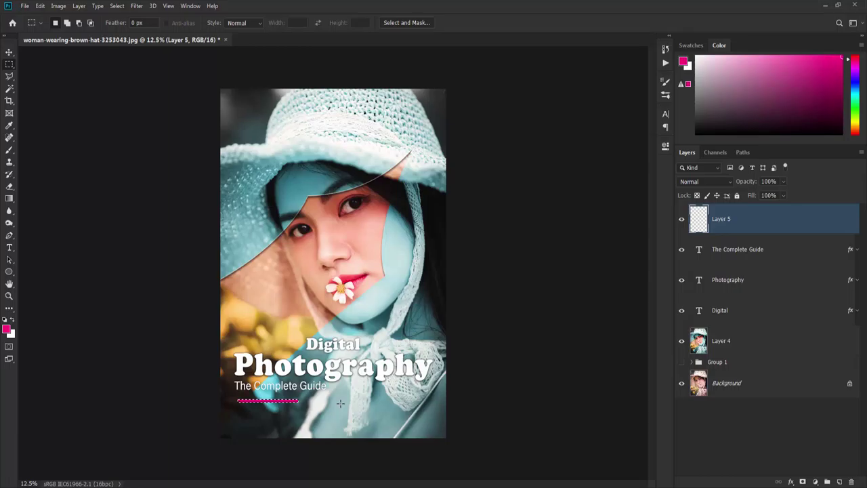
key("ctrl+d")
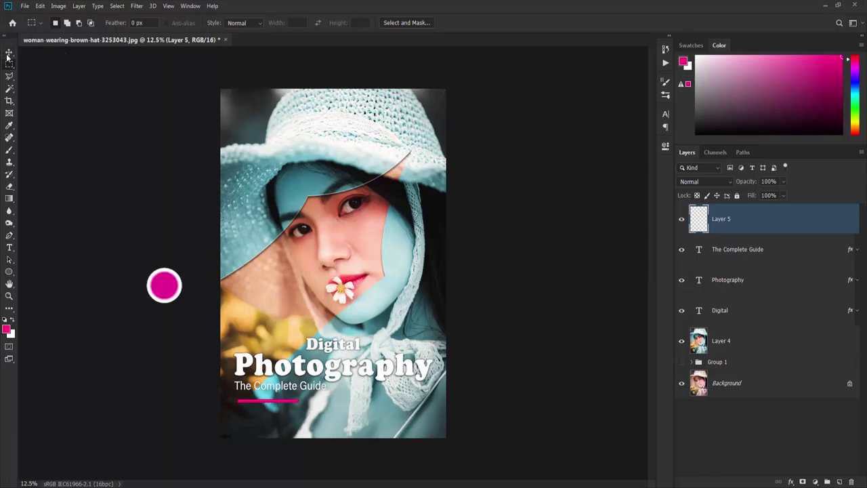
left_click(8, 52)
Step: Nudge the magenta bar into place and start a new text line near the cover bottom
left_click_drag(247, 407, 243, 400)
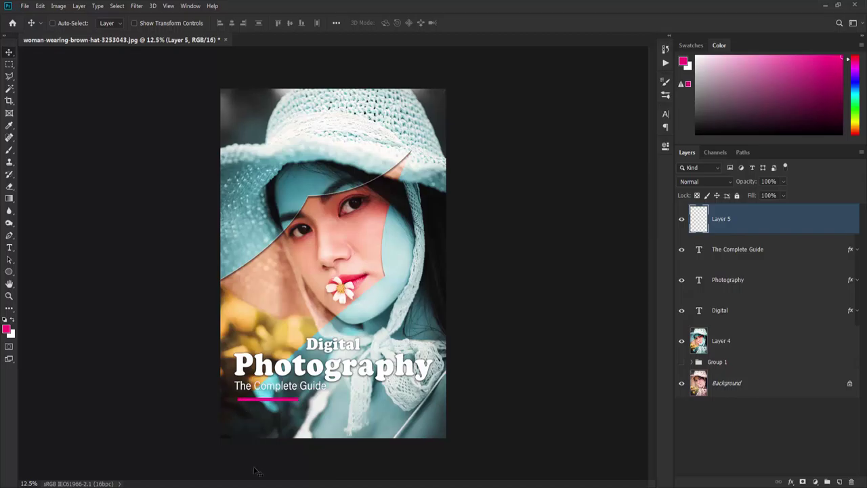
key("t")
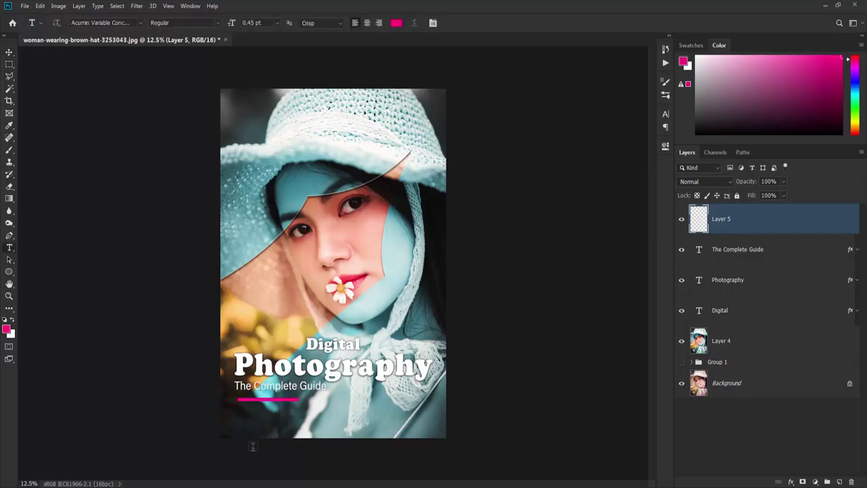
left_click(11, 320)
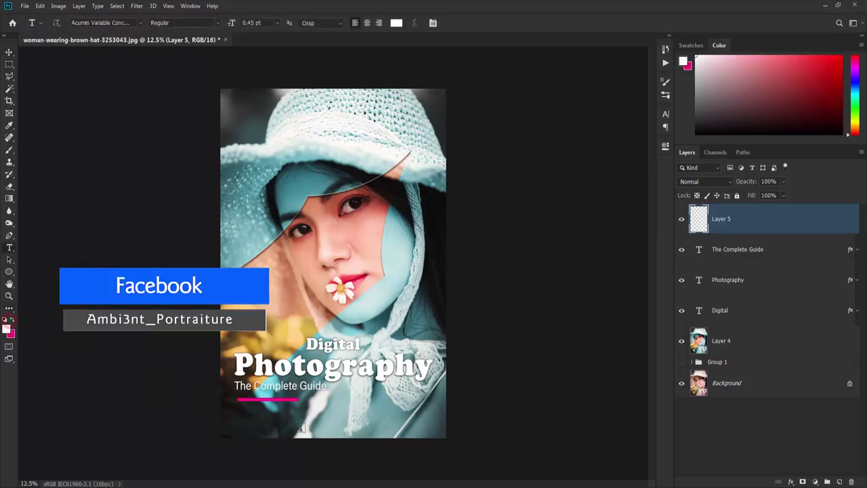
left_click(243, 417)
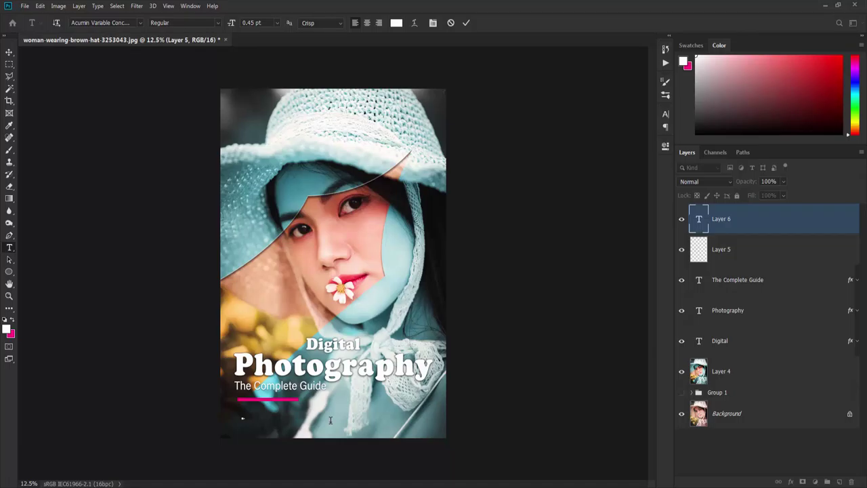
Step: Commit the caption and enlarge it across the lower part of the cover
left_click(10, 52)
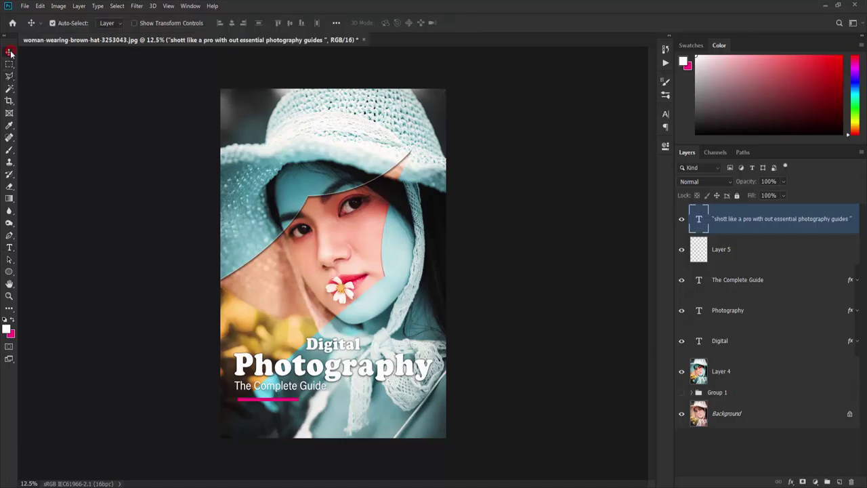
key("ctrl+t")
left_click_drag(245, 417, 399, 323)
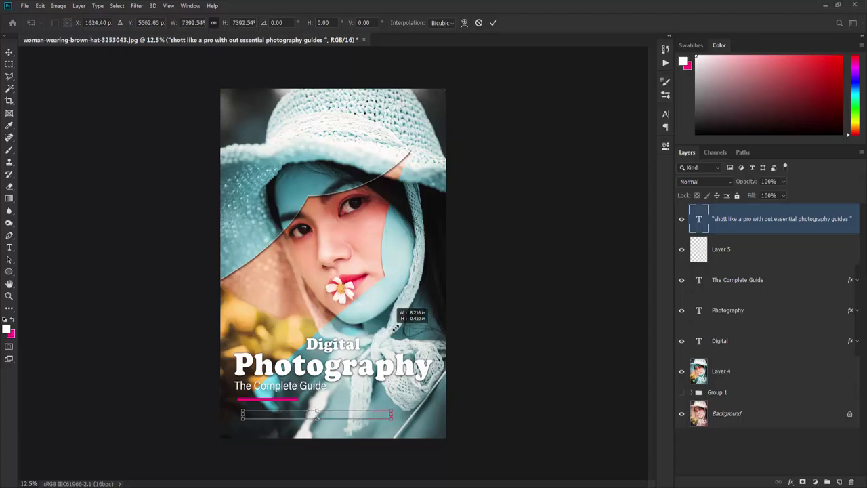
key("Return")
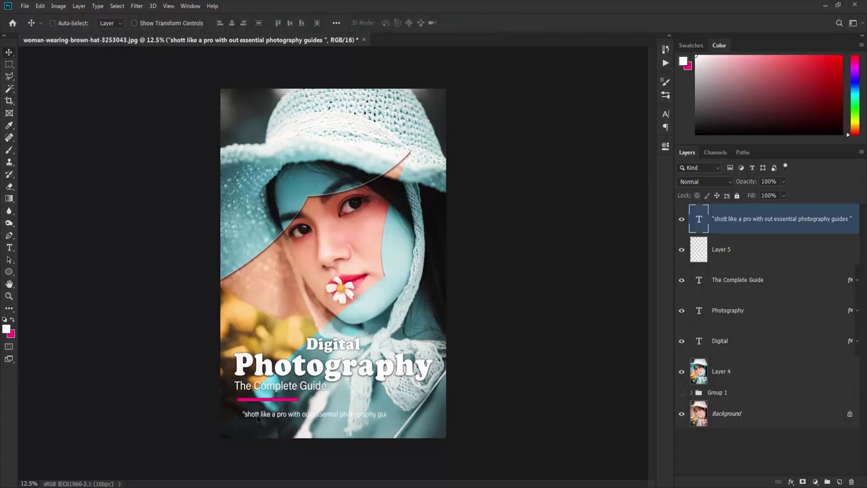
Step: Edit the caption into two lines reading 'shoot...' and move it higher on the cover
key("t")
left_click(261, 414)
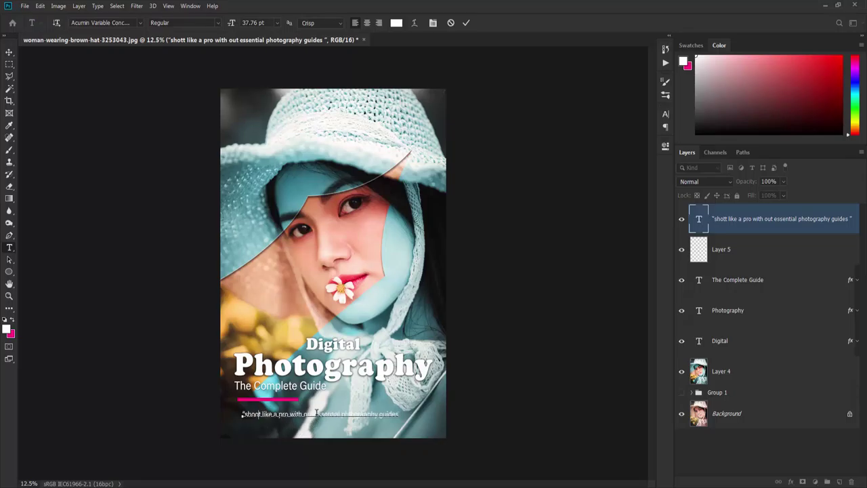
key("shift+End")
key("Delete")
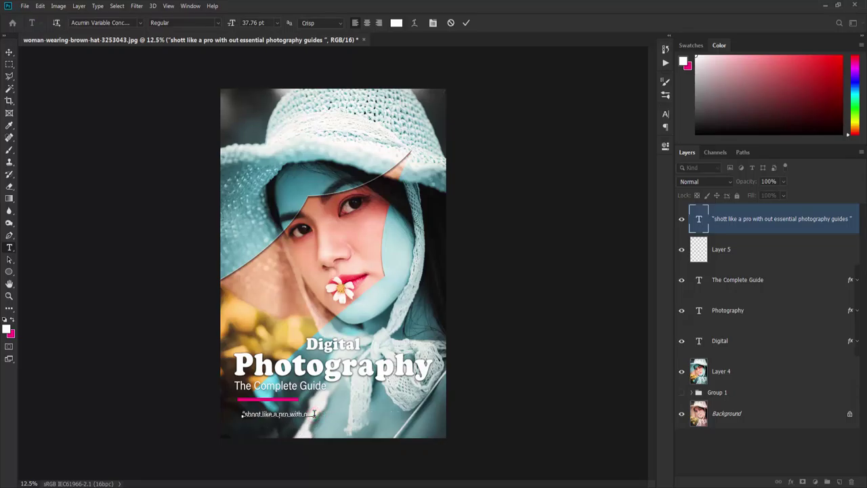
left_click(9, 51)
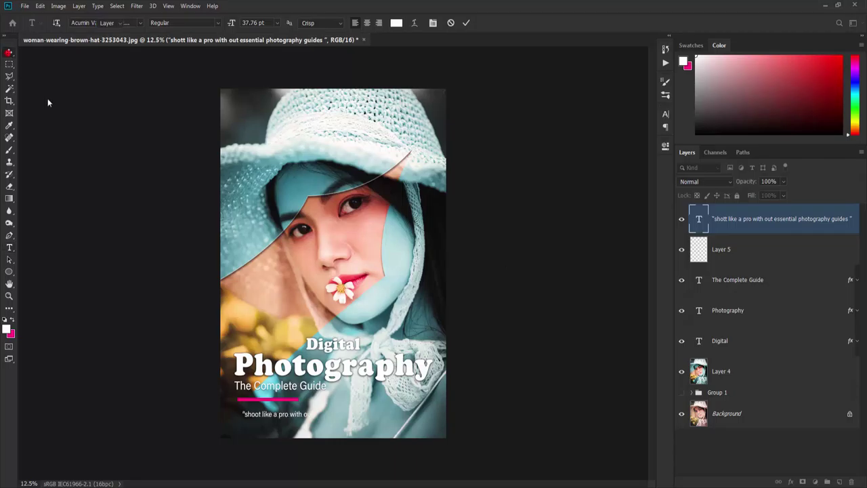
mouse_move(273, 415)
left_mouse_down()
mouse_move(289, 159)
mouse_move(291, 177)
left_mouse_up()
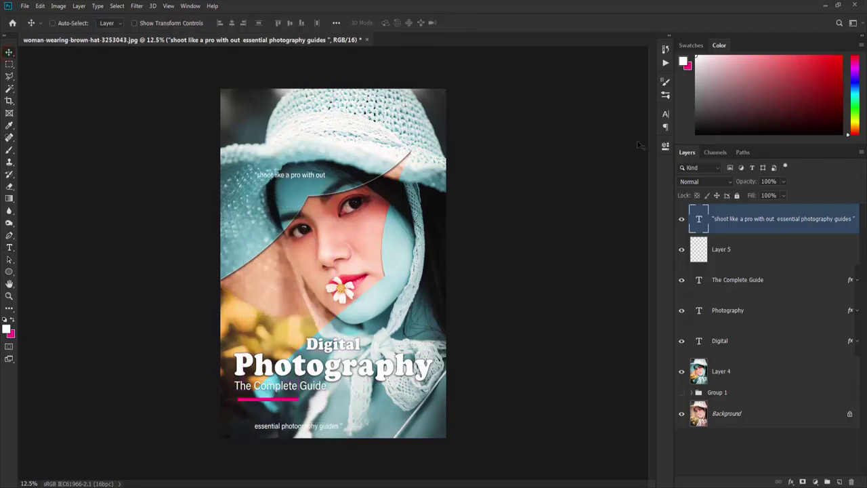
left_click(665, 114)
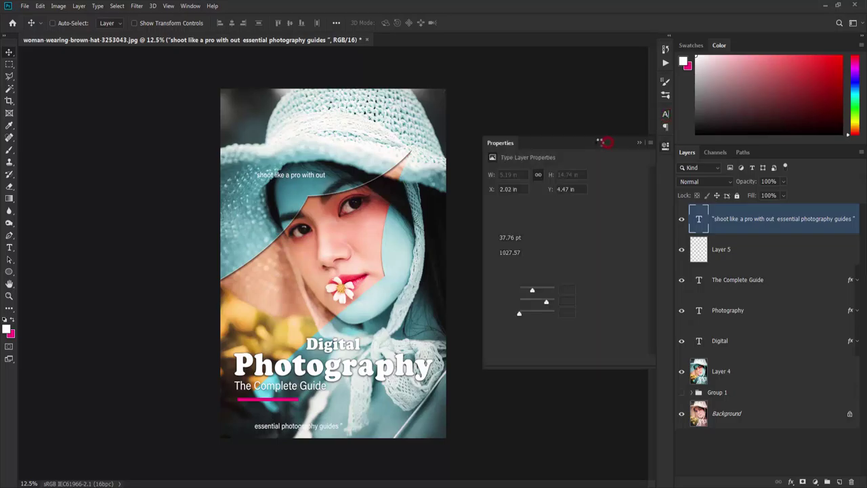
Step: Tighten the quote's leading to 41.57 pt so both lines sit together
left_click(601, 144)
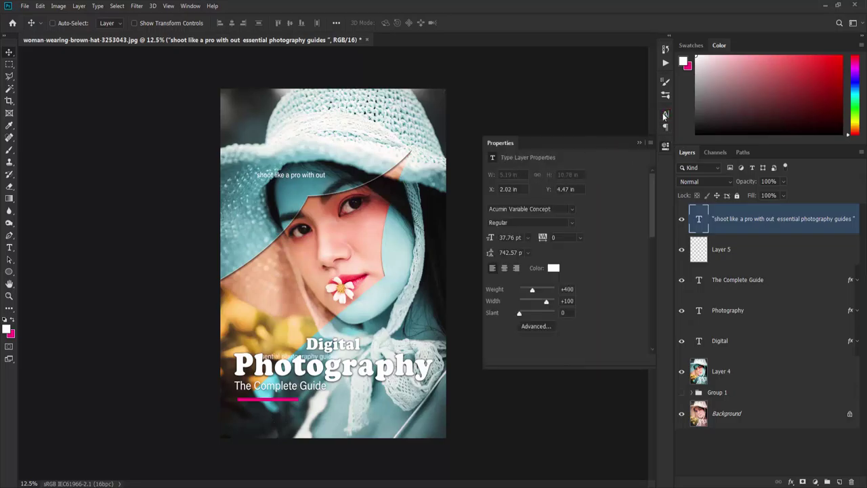
left_click(665, 114)
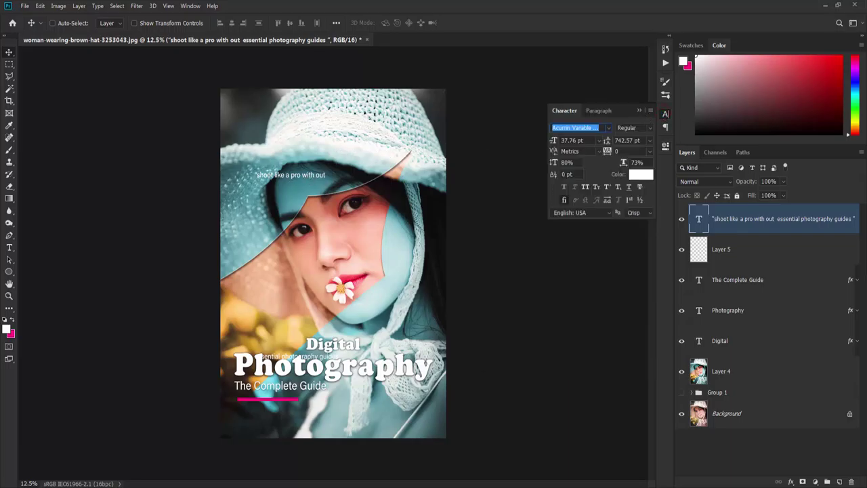
key("Escape")
key("t")
left_click(306, 178)
key("ctrl+a")
mouse_move(585, 142)
left_mouse_down()
mouse_move(326, 255)
mouse_move(291, 291)
left_mouse_up()
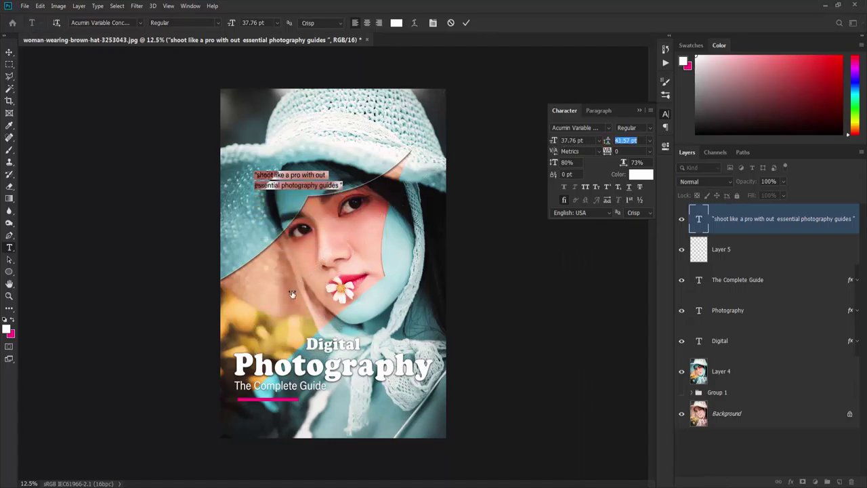
left_click(317, 185)
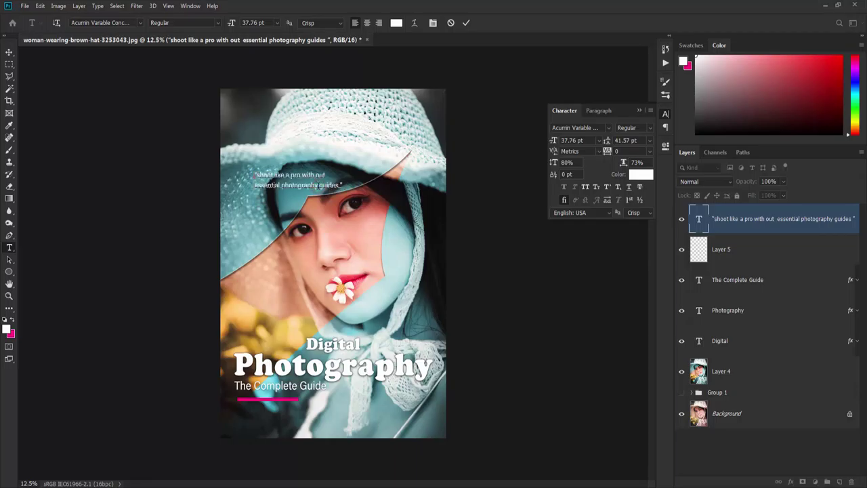
Step: Move the quote below The Complete Guide and set it in Arial Narrow
left_click(9, 52)
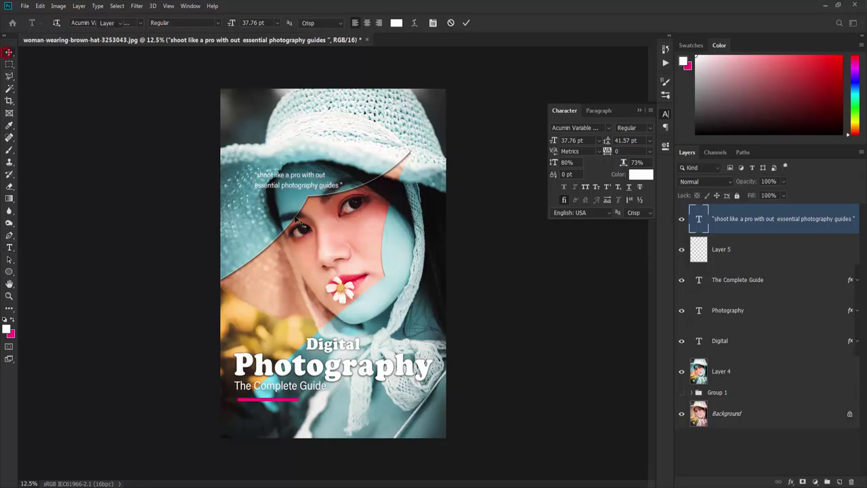
mouse_move(285, 180)
left_mouse_down()
mouse_move(265, 431)
mouse_move(265, 420)
left_mouse_up()
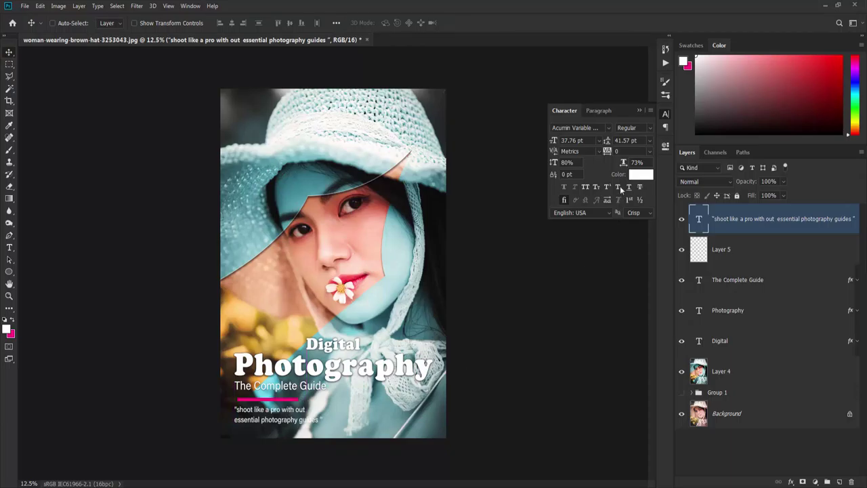
left_click(609, 128)
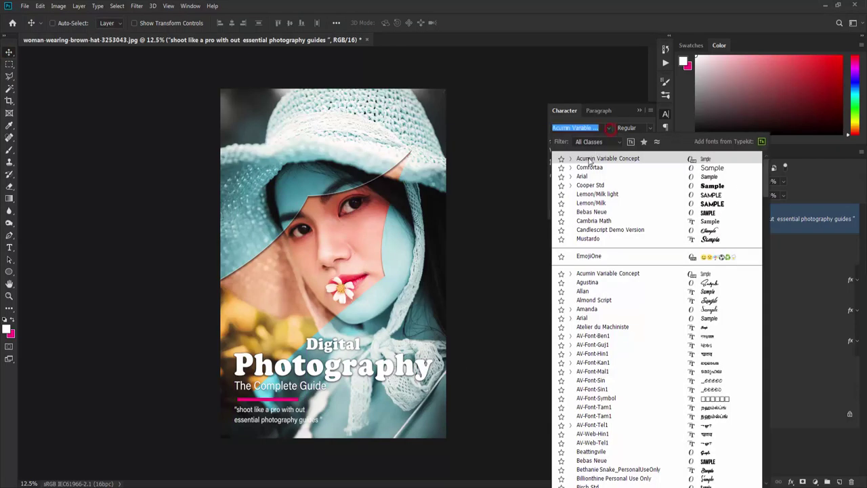
left_click(590, 159)
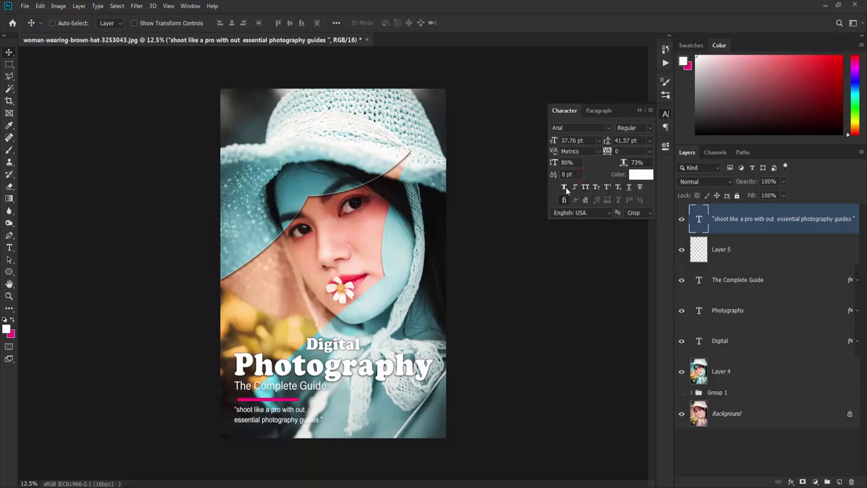
left_click(651, 127)
left_click(640, 139)
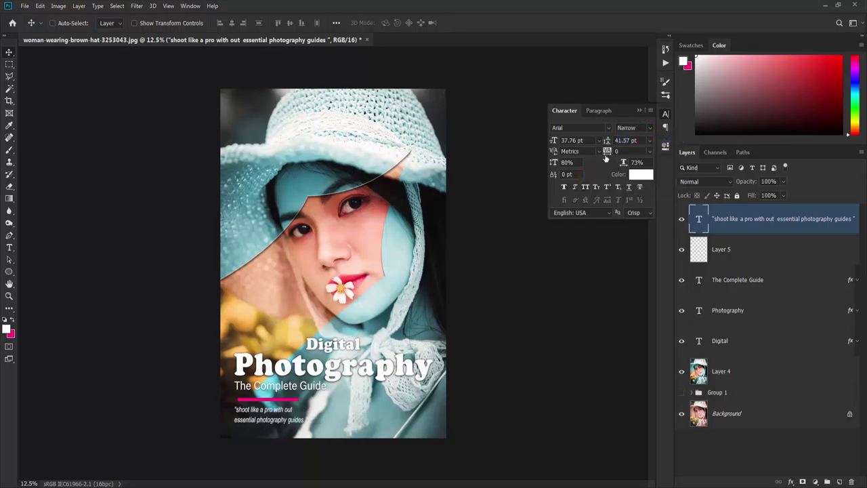
Step: Set the quote's tracking to 120 and adjust its horizontal scale
left_click_drag(610, 153, 613, 152)
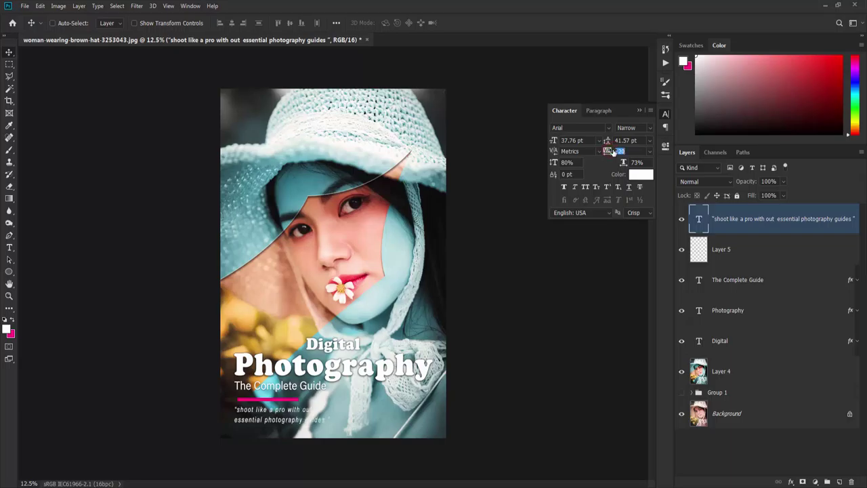
type("120")
left_click_drag(628, 166, 623, 163)
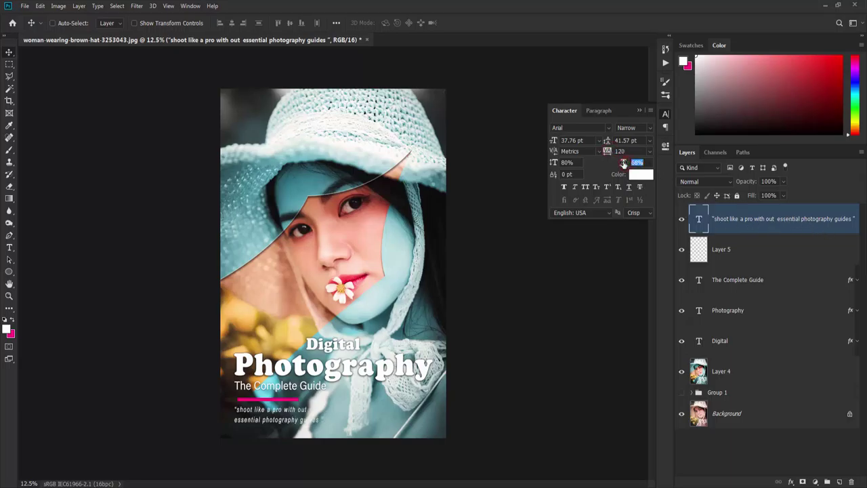
key("Return")
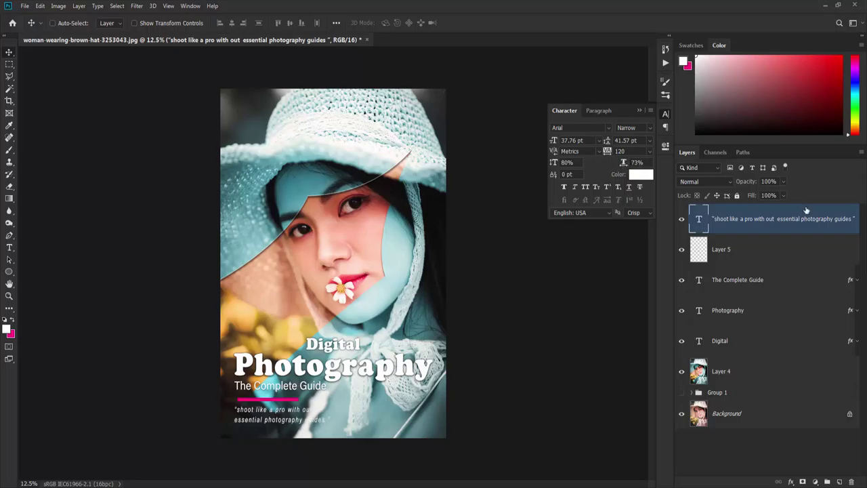
double_click(815, 227)
Step: Enable Drop Shadow on the quote layer with opacity raised to about 60%
left_click(437, 267)
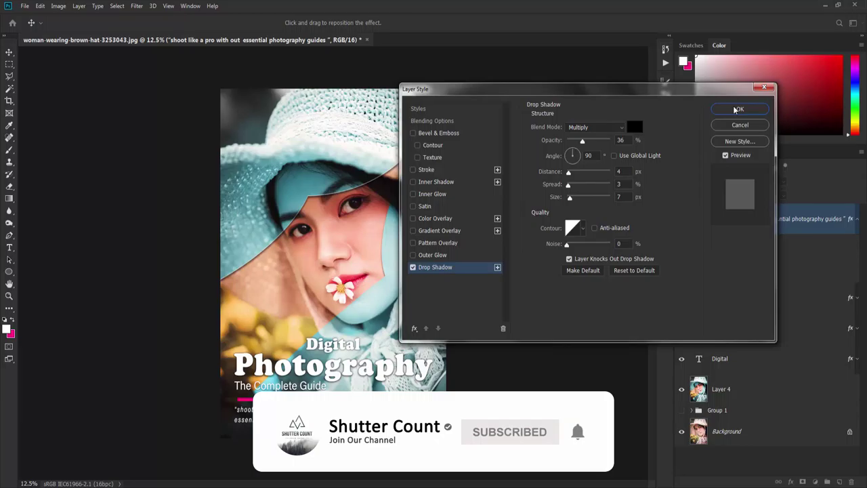
left_click_drag(582, 140, 597, 143)
left_click(740, 110)
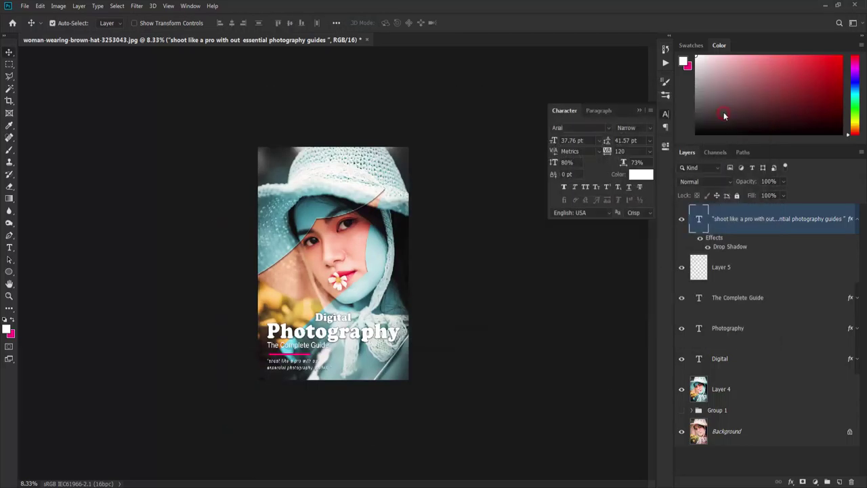
key("ctrl+plus")
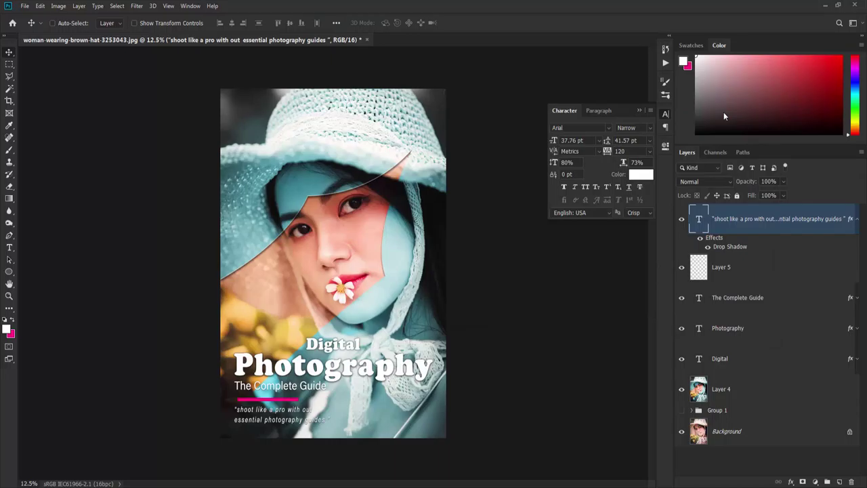
left_click(858, 219)
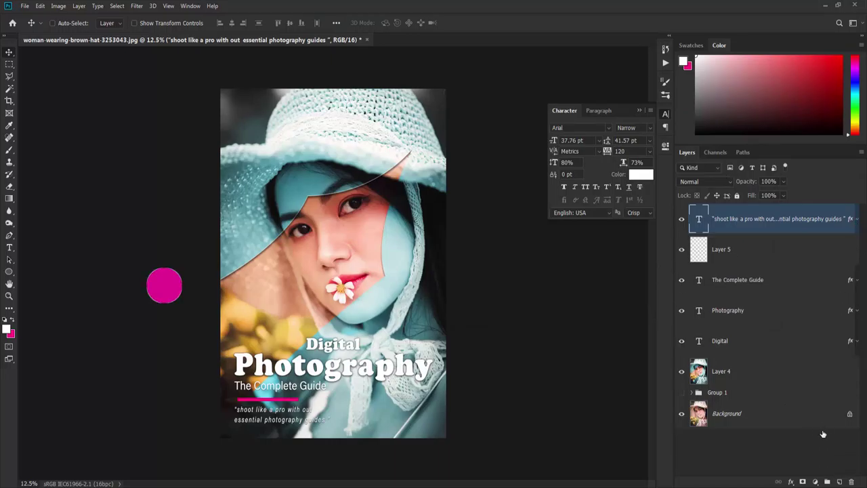
Step: On a new layer, fill a small rectangle at the cover's top-left with bright orange
left_click(840, 481)
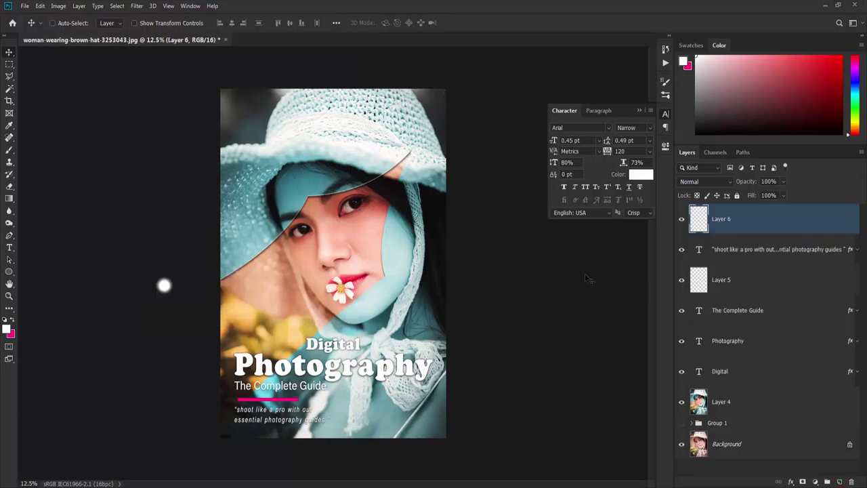
key("m")
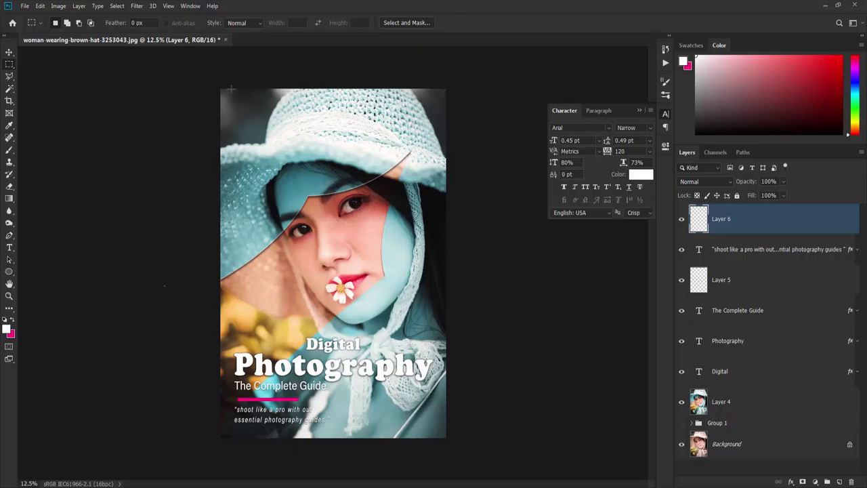
mouse_move(231, 88)
left_mouse_down()
mouse_move(271, 150)
mouse_move(268, 143)
left_mouse_up()
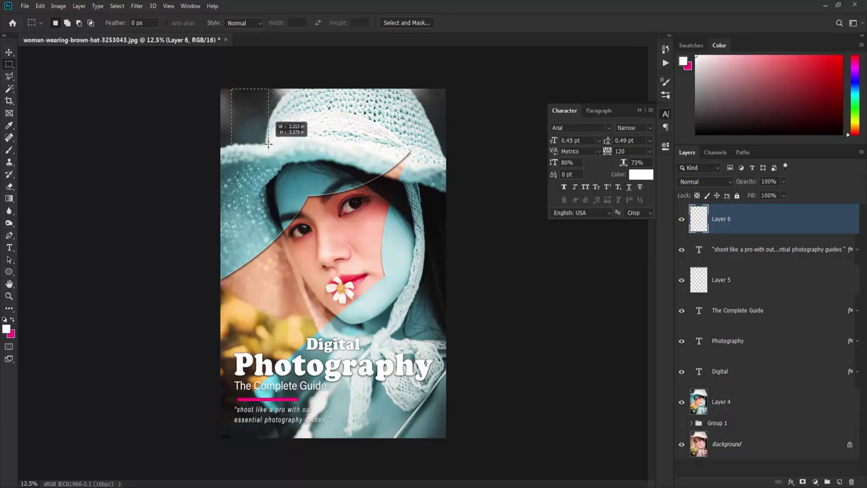
left_click_drag(268, 144, 264, 133)
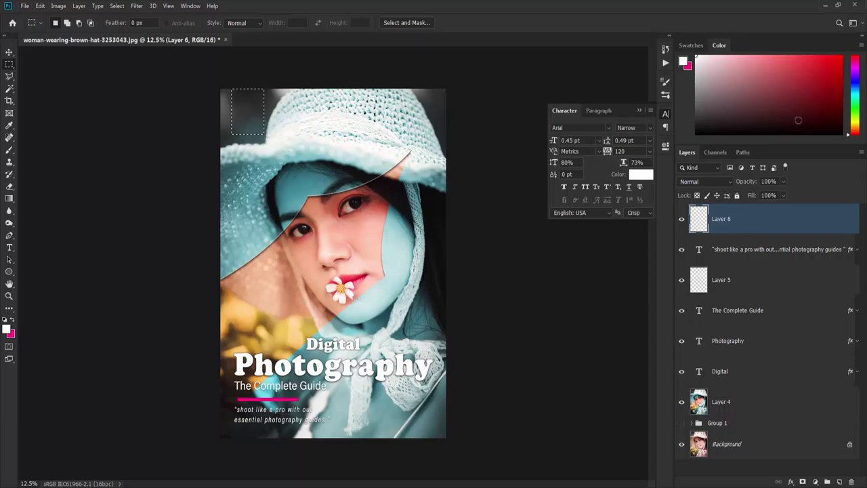
left_click_drag(851, 120, 852, 130)
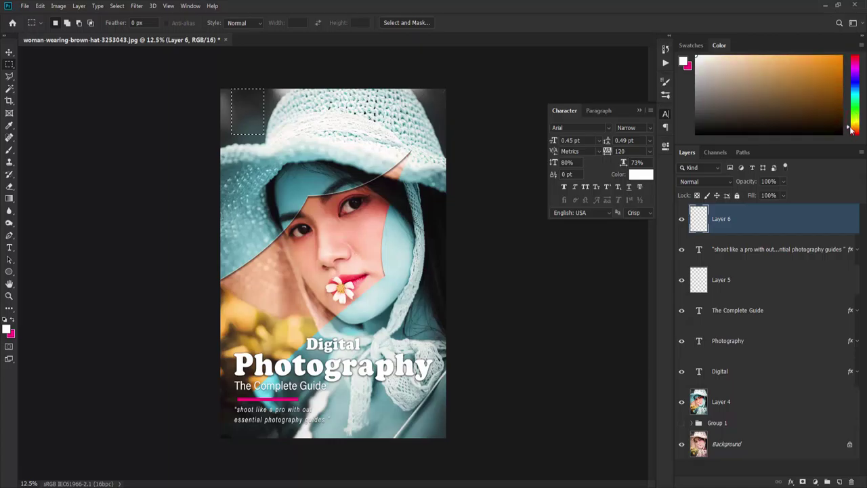
left_click_drag(842, 68, 864, 42)
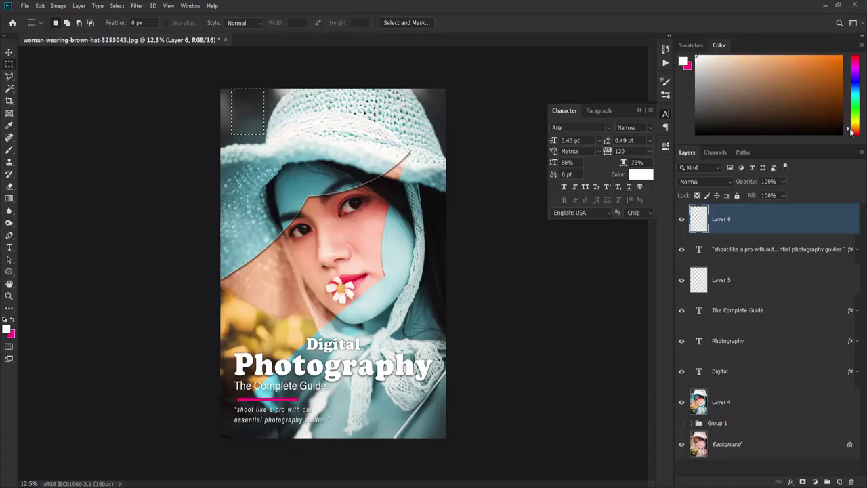
key("alt+BackSpace")
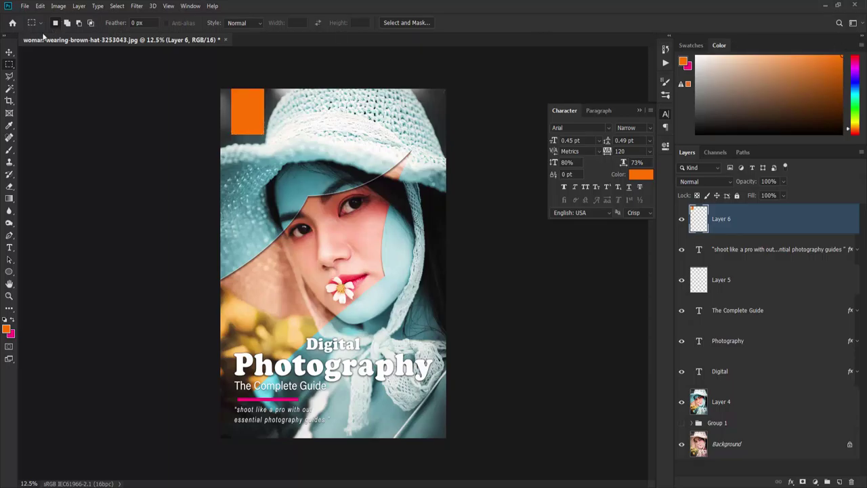
Step: Lower the orange box slightly and add a '06' text layer in Bebas Neue
left_click(10, 52)
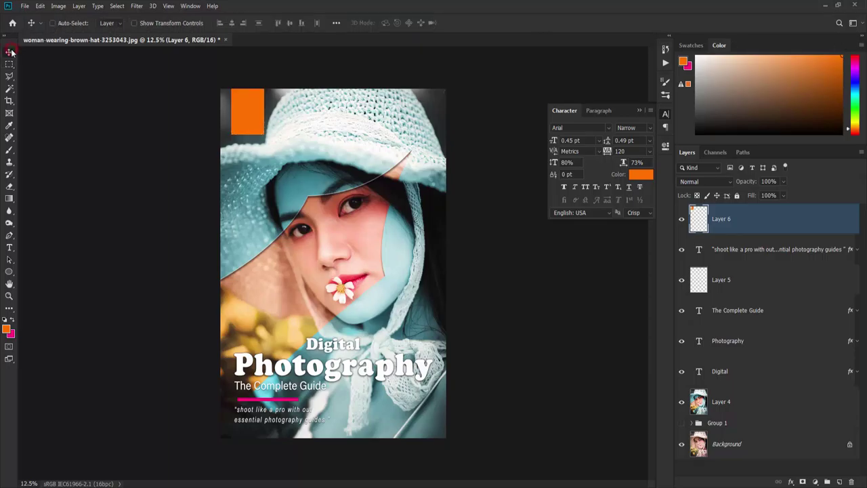
left_click_drag(247, 127, 244, 133)
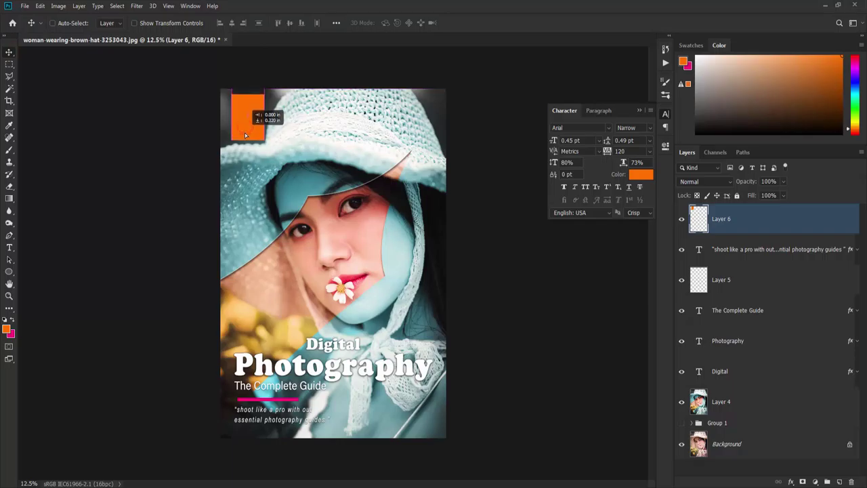
key("t")
left_click(239, 112)
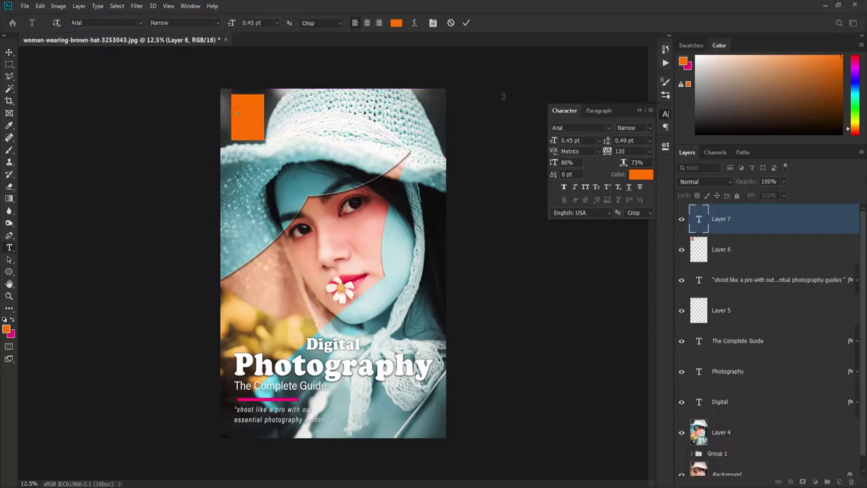
left_click(9, 53)
left_click(608, 127)
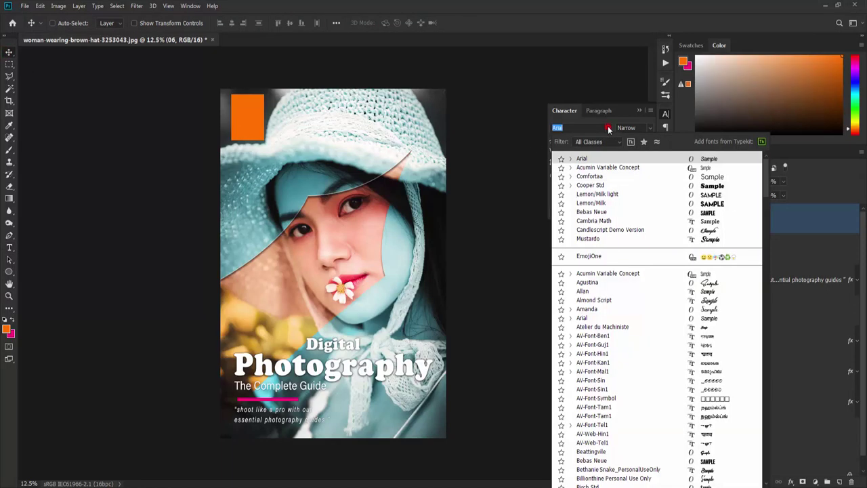
left_click(596, 211)
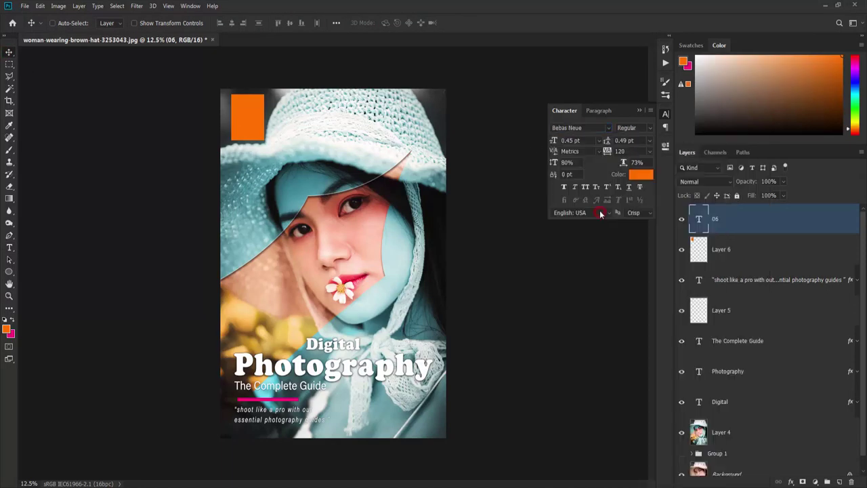
key("ctrl")
Step: Give the 06 layer a white #ffffff Color Overlay layer style
double_click(808, 223)
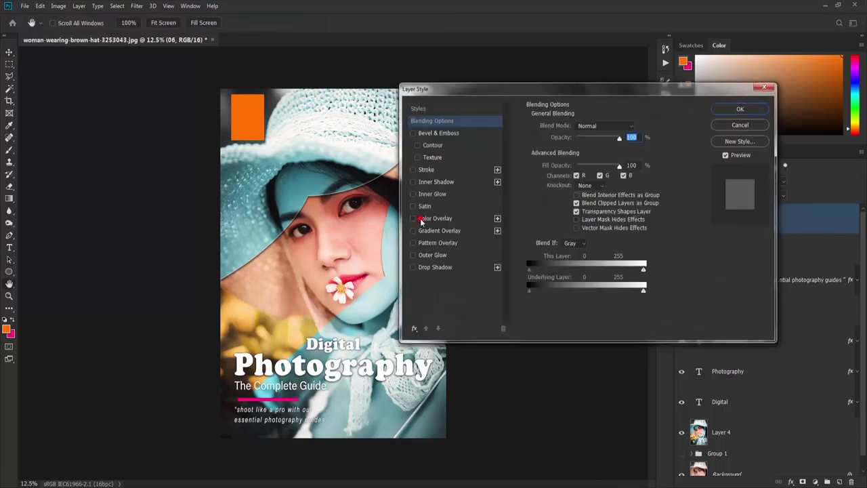
left_click(420, 219)
left_click(634, 127)
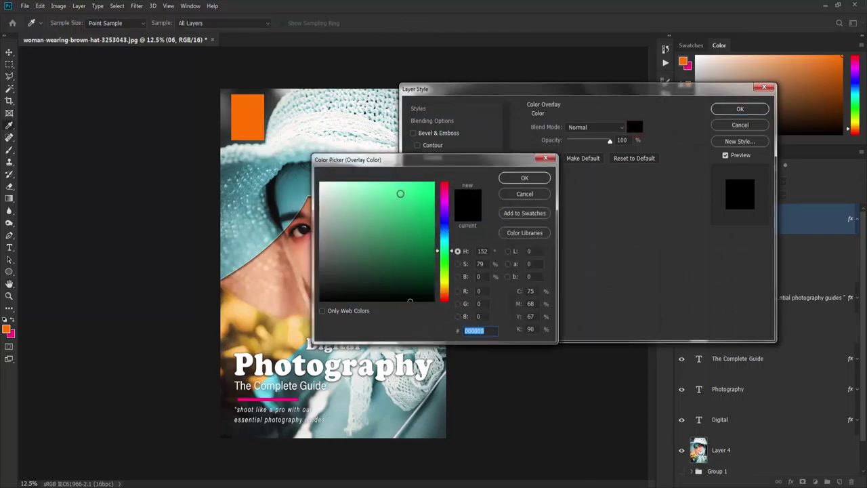
type("ffffff")
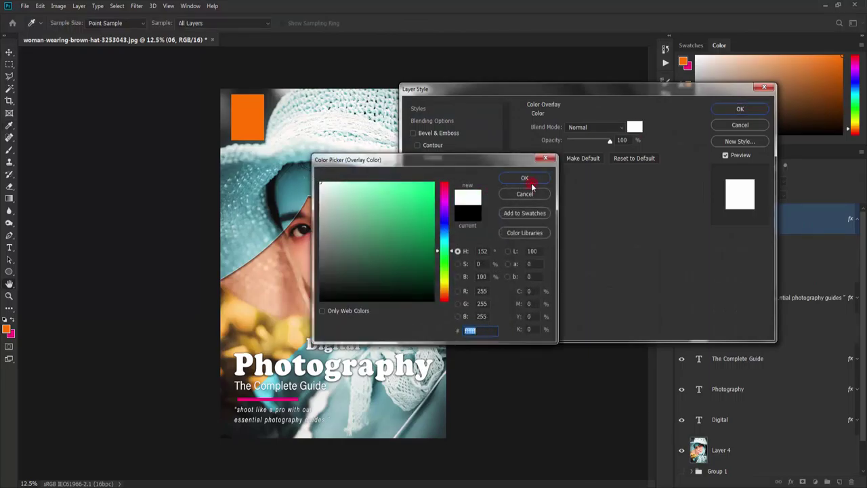
left_click(531, 183)
left_click(740, 109)
left_click(858, 221)
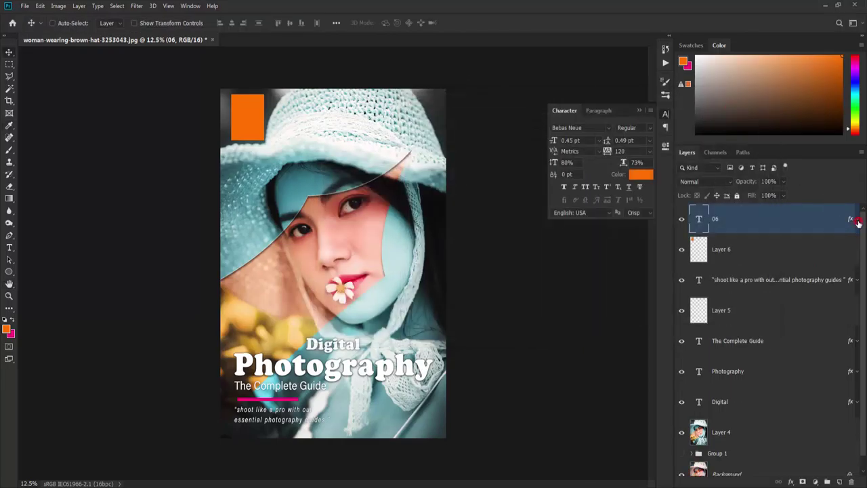
Step: Scale the white 06 up and move it toward the top of the orange box
key("ctrl")
key("ctrl+t")
left_click_drag(239, 115, 268, 135)
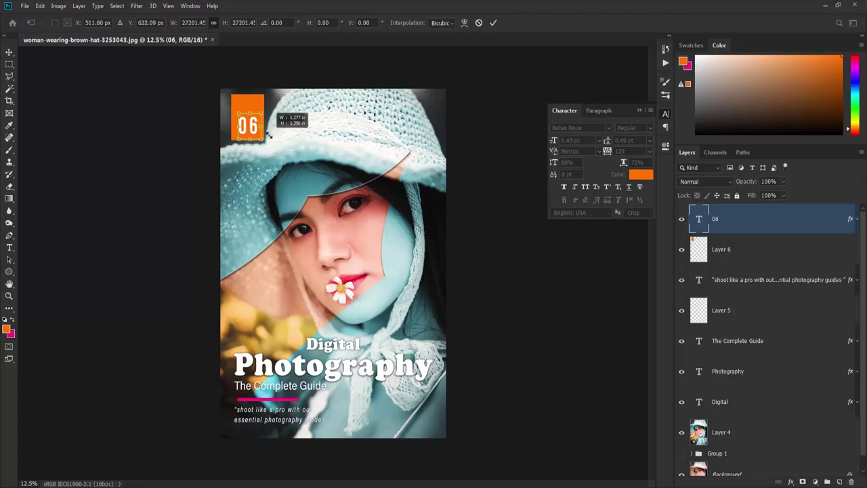
key("Return")
left_click_drag(252, 125, 250, 110)
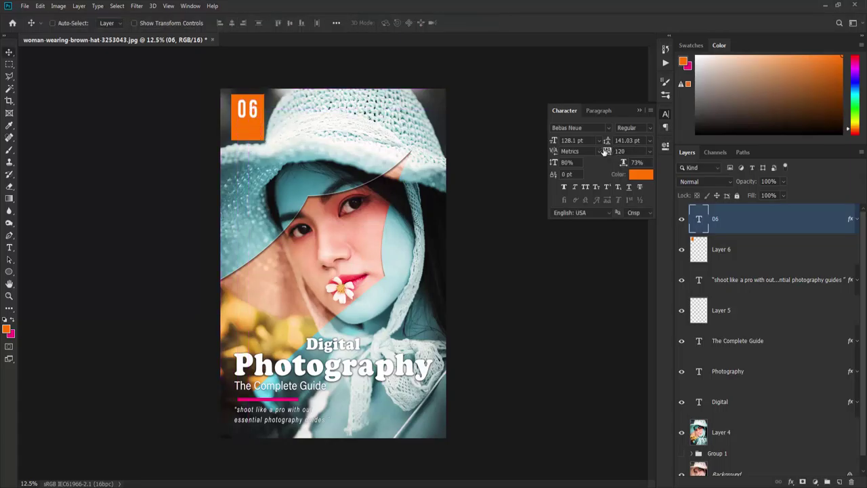
Step: Tighten the 06 tracking to 20 and shrink it to 114.19 pt, nudged slightly right
left_click_drag(607, 151, 606, 151)
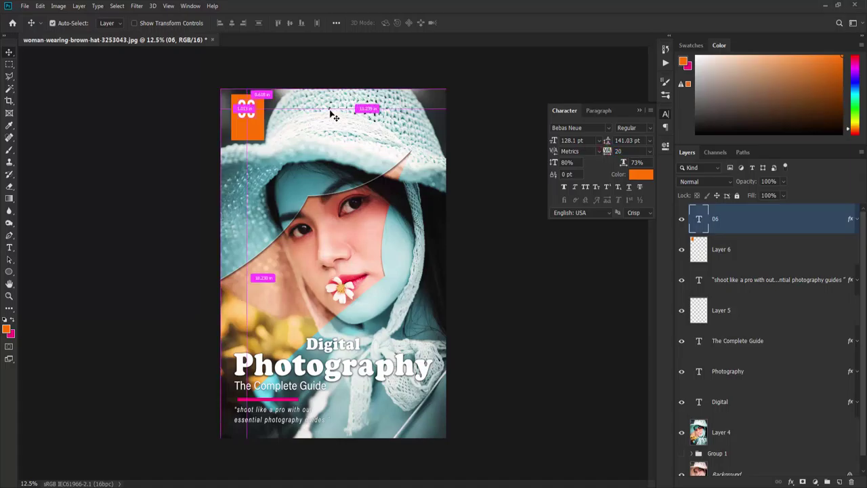
key("ctrl+t")
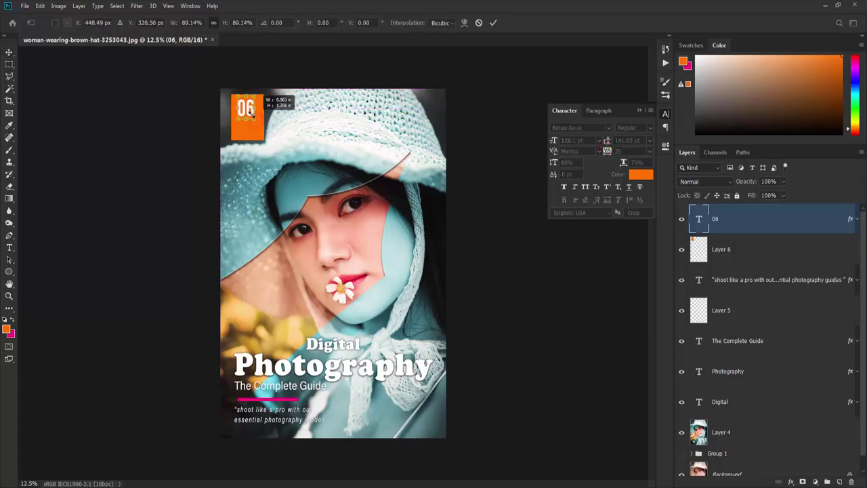
left_click_drag(258, 120, 249, 111)
key("Return")
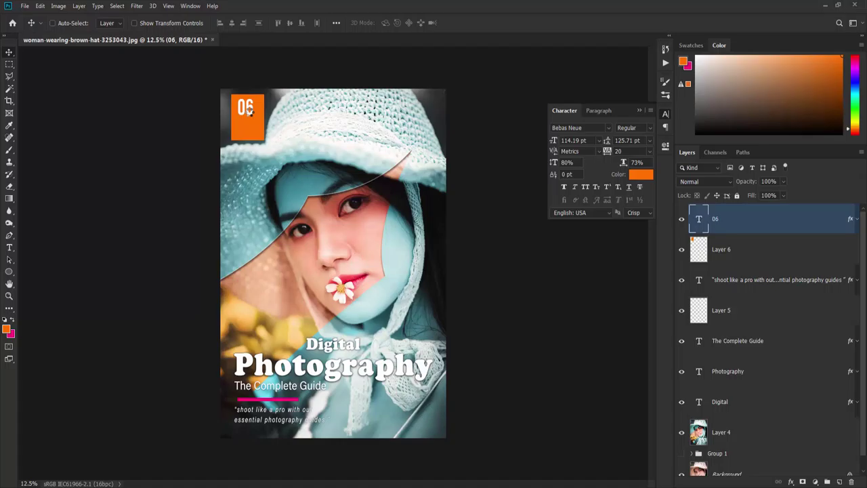
left_click_drag(248, 110, 249, 110)
Step: Add white 'January' text and scale it up to about 64 pt
left_click(641, 174)
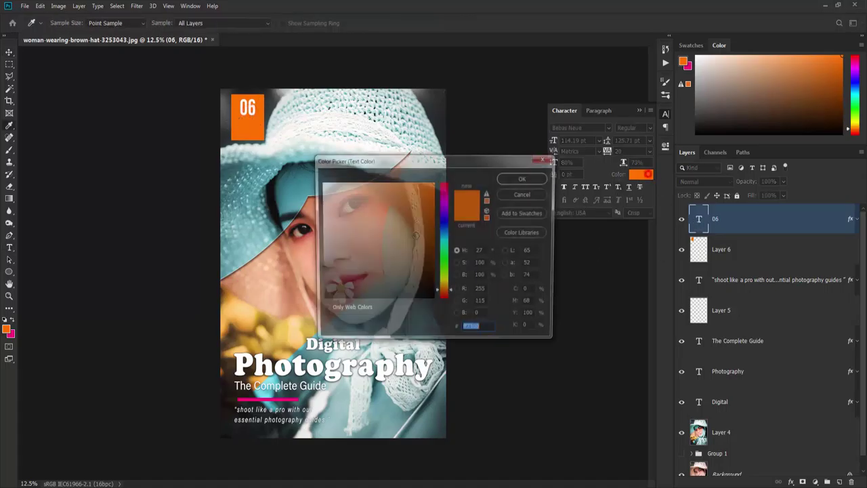
left_click(231, 135)
left_click(525, 178)
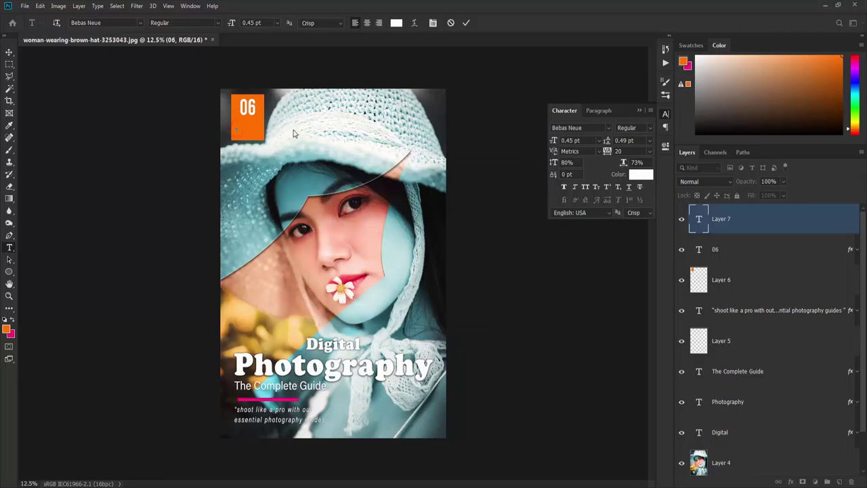
left_click(9, 53)
key("ctrl+t")
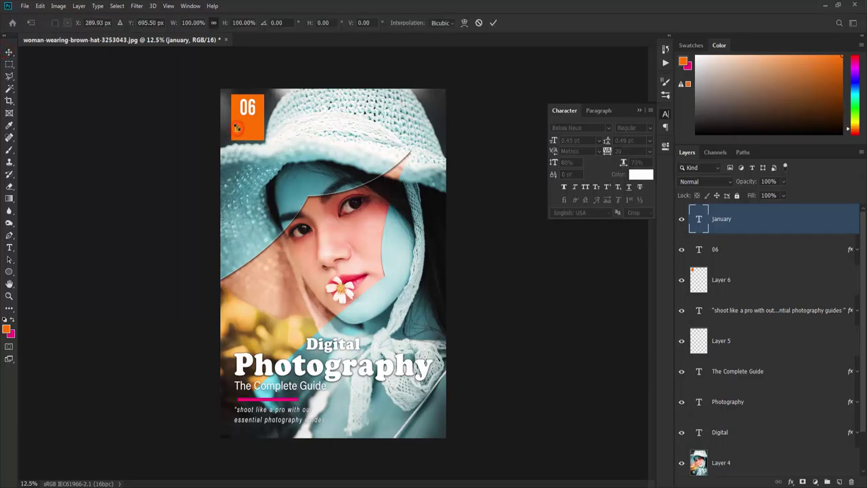
mouse_move(236, 128)
left_mouse_down()
mouse_move(264, 125)
mouse_move(253, 130)
left_mouse_up()
key("Return")
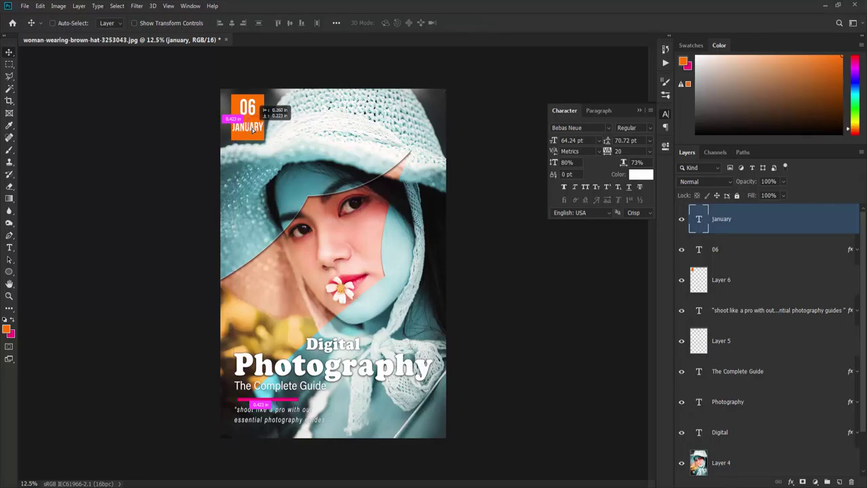
Step: Widen the orange box on Layer 6 slightly to the right
scroll(328, 244, "up", 1)
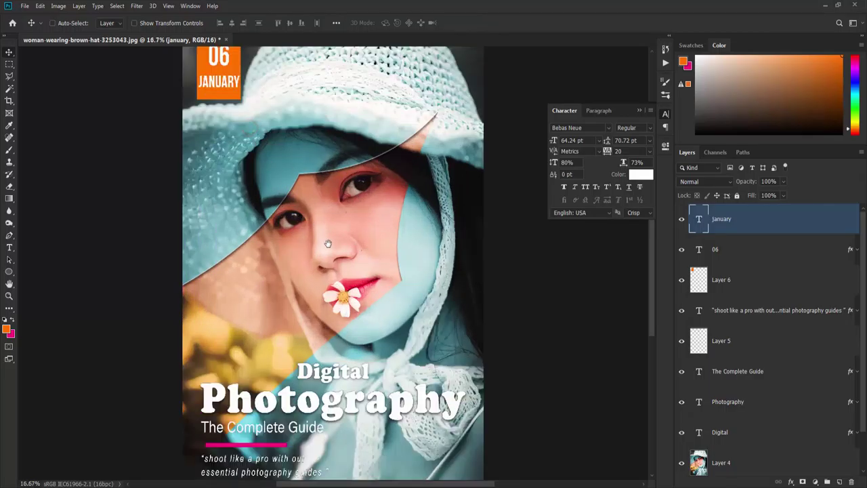
scroll(328, 243, "up", 1)
left_click(306, 218)
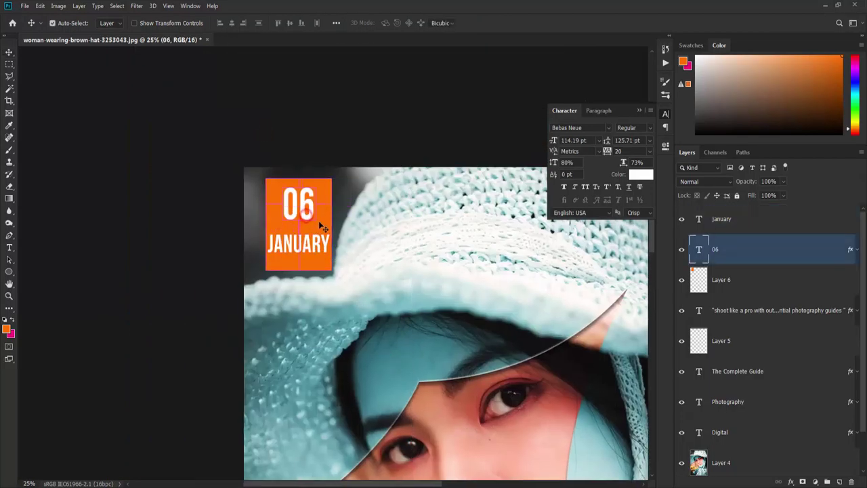
key("ctrl+t")
key("Return")
left_click(329, 220)
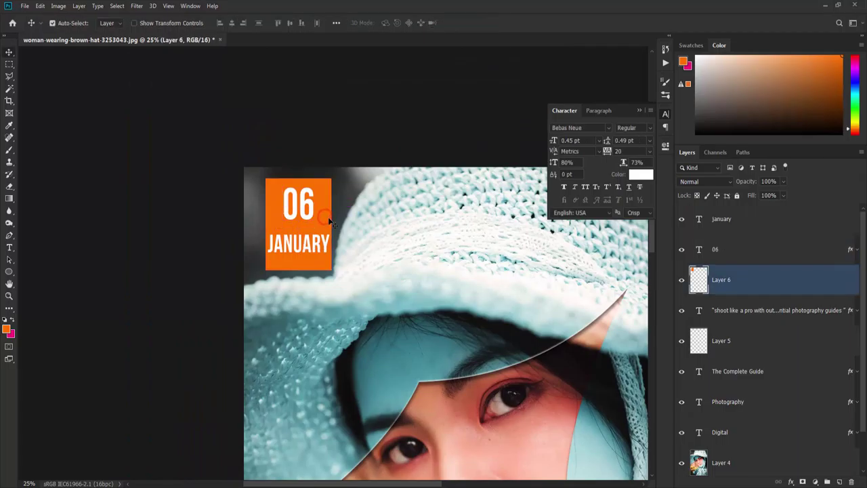
left_click_drag(331, 225, 335, 225)
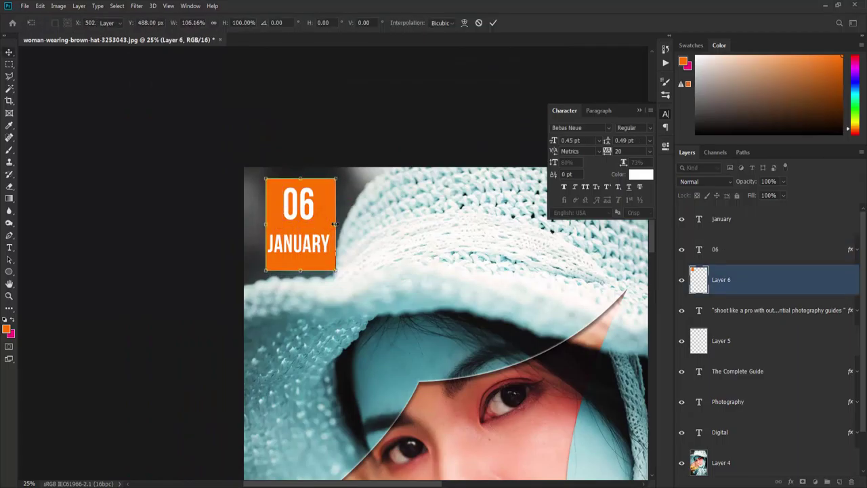
key("Return")
Step: Centre the January text under 06 and zoom out to the full cover
left_click_drag(315, 242, 315, 242)
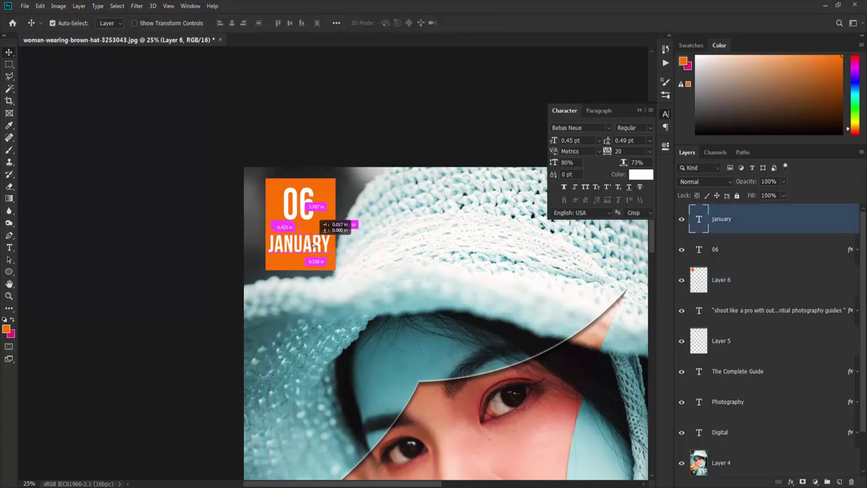
key("ctrl+t")
key("Return")
key("ctrl+t")
key("Return")
left_click_drag(313, 248, 314, 247)
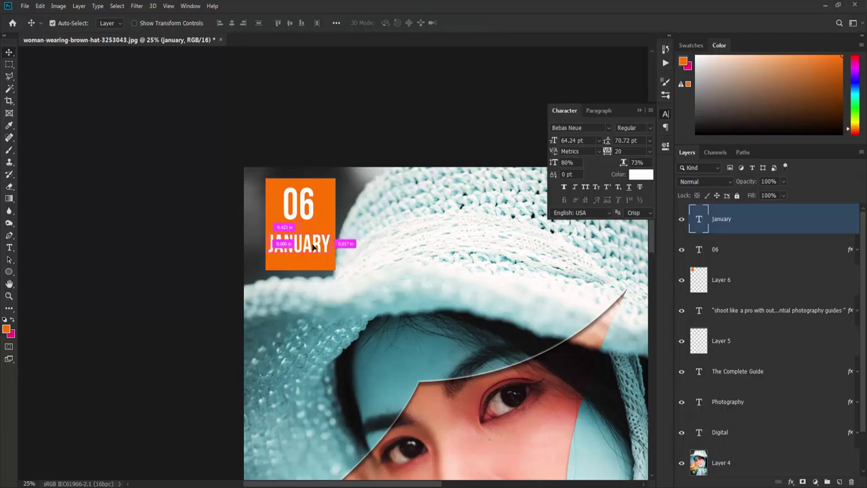
key("ctrl+0")
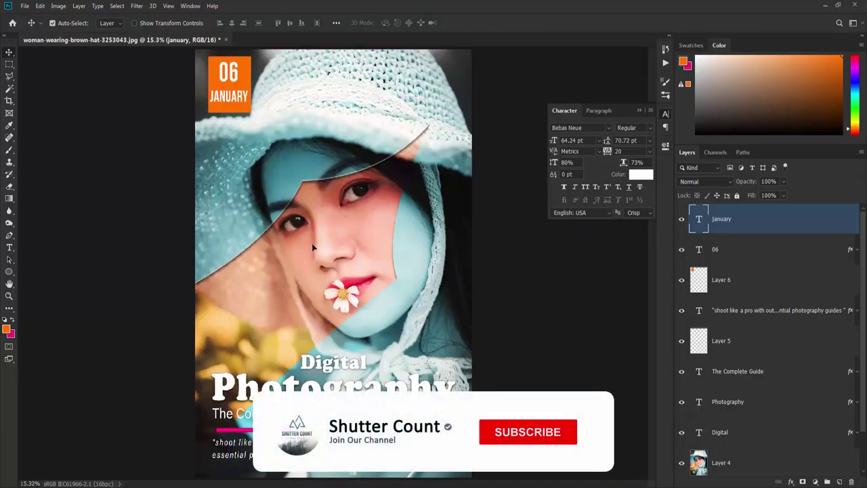
key("ctrl+minus")
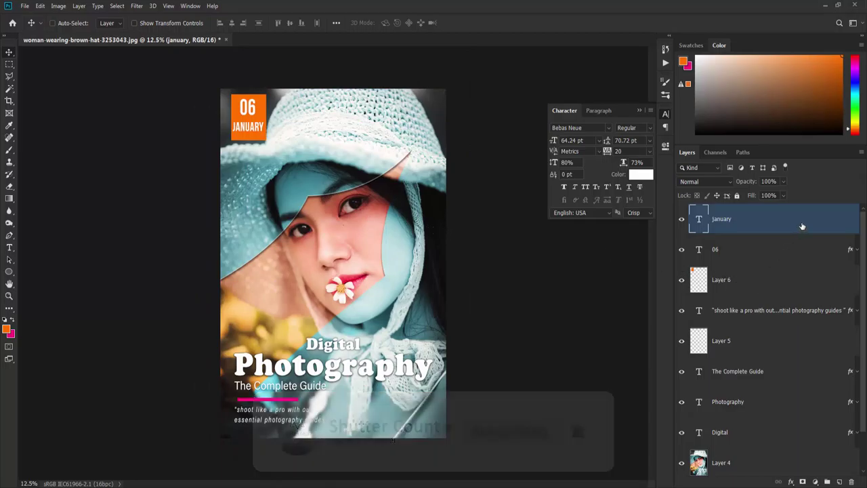
Step: Give Layer 6 a drop shadow: 44 px distance, 9% spread, 27 px size, ~53% opacity, global light
double_click(808, 290)
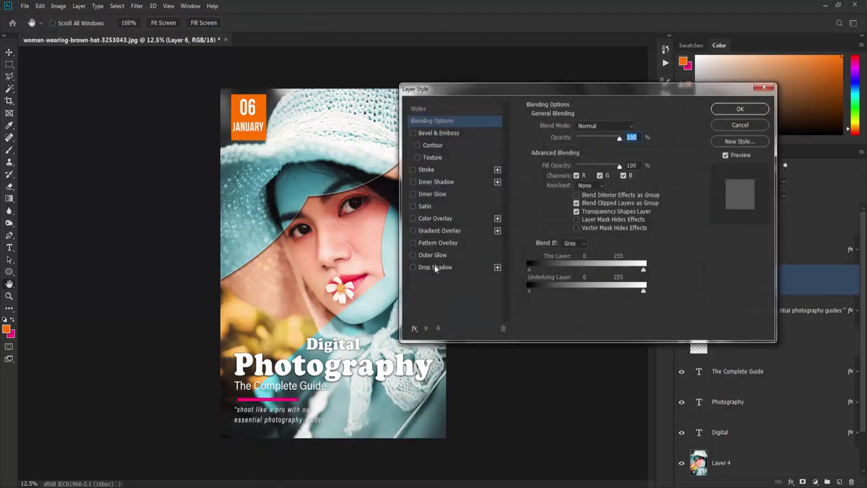
left_click(434, 267)
left_click_drag(269, 141, 270, 145)
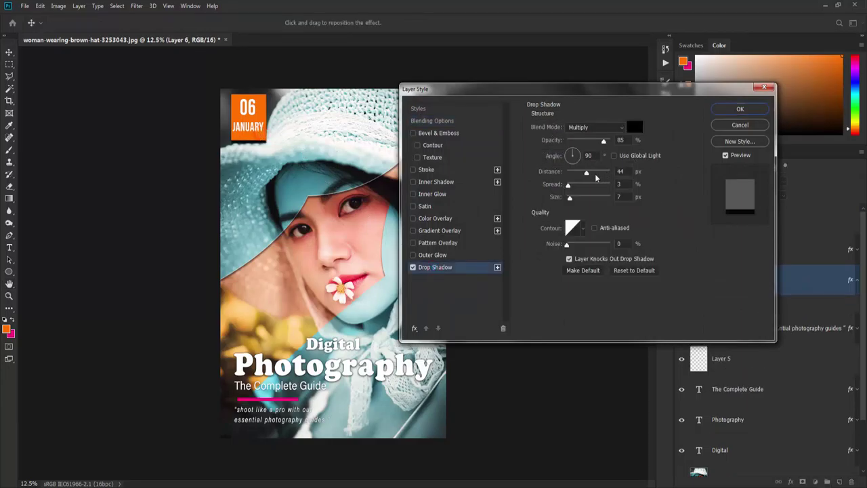
left_click(570, 186)
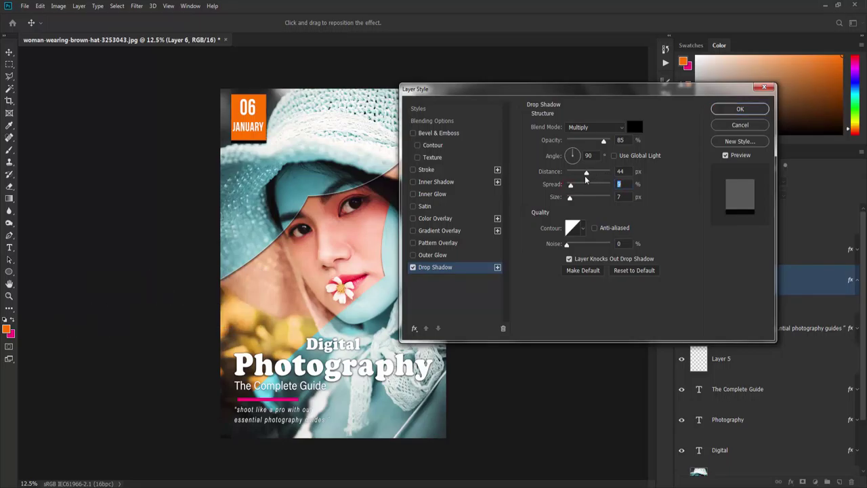
left_click_drag(569, 197, 582, 199)
left_click_drag(603, 141, 581, 141)
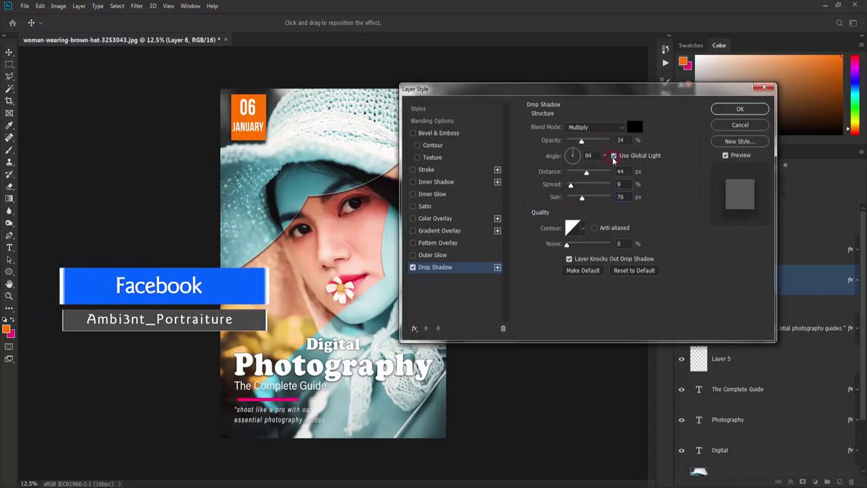
left_click(614, 155)
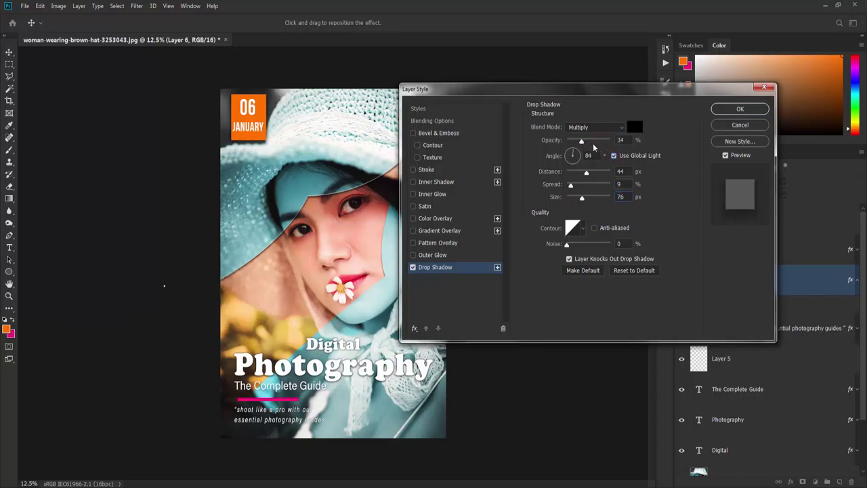
mouse_move(581, 141)
left_mouse_down()
mouse_move(600, 142)
mouse_move(587, 141)
left_mouse_up()
mouse_move(581, 197)
left_mouse_down()
mouse_move(591, 201)
mouse_move(576, 202)
left_mouse_up()
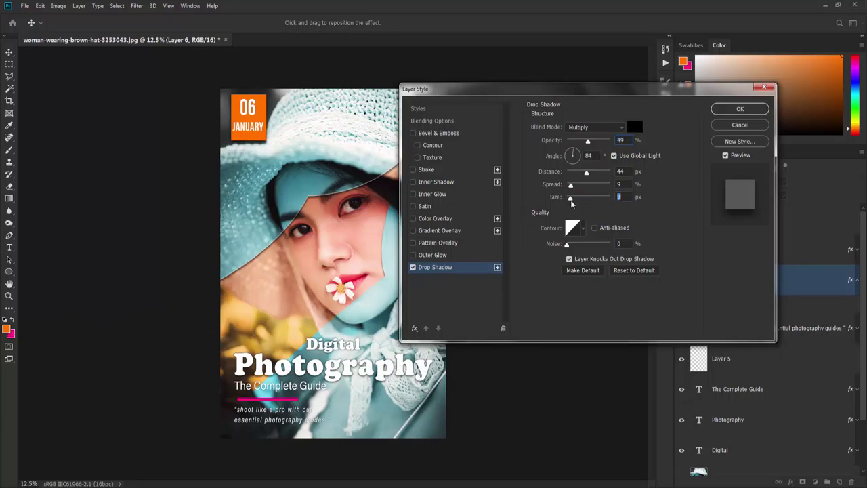
left_click_drag(587, 141, 587, 144)
left_click(715, 112)
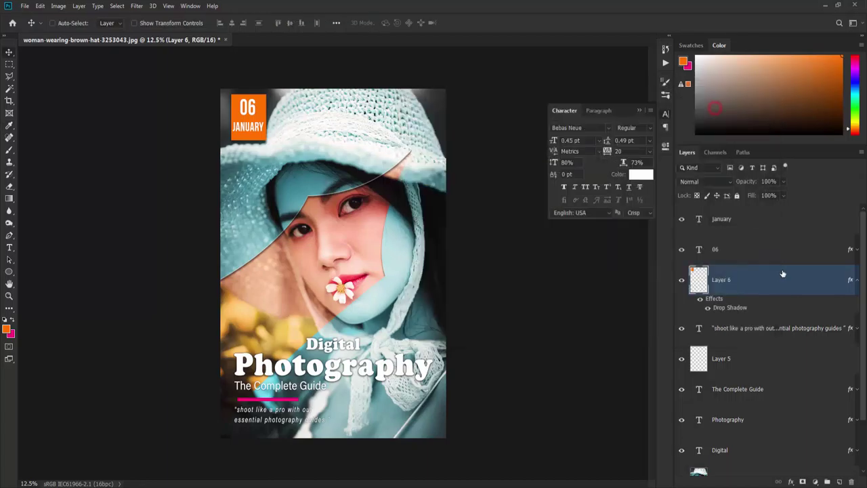
Step: Add a drop shadow with lowered opacity to the 06 text layer
left_click(815, 252)
key("h")
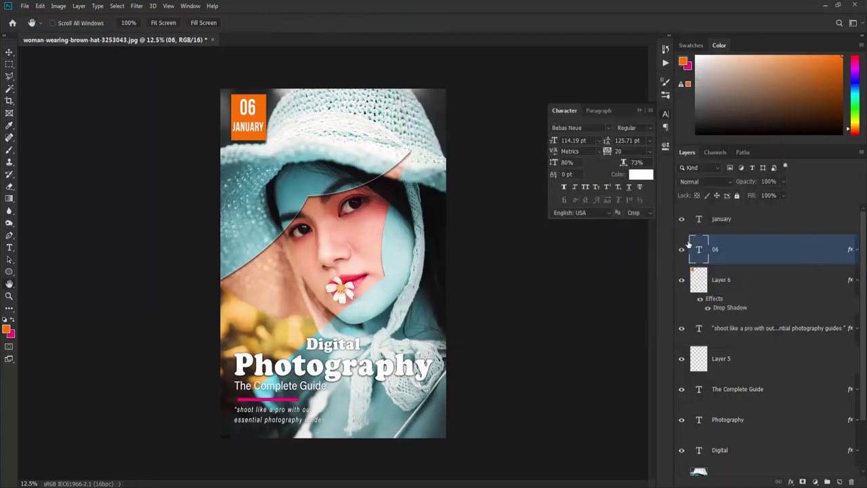
double_click(779, 248)
left_click(421, 267)
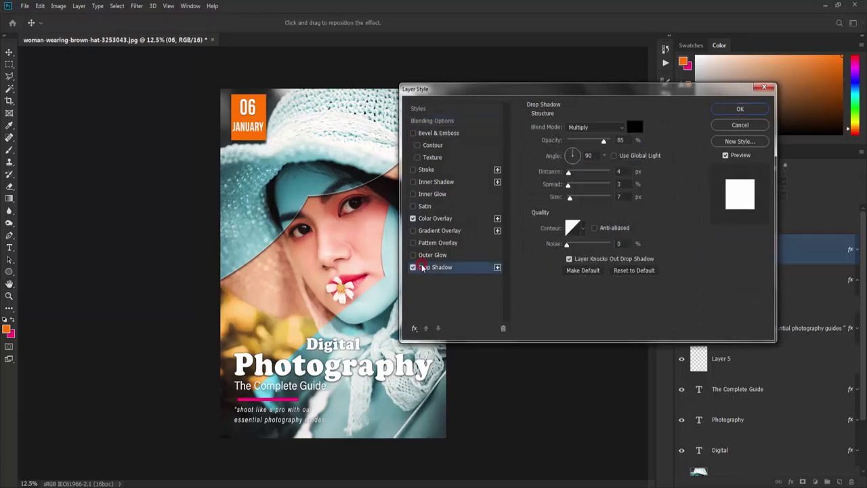
left_click_drag(604, 140, 585, 142)
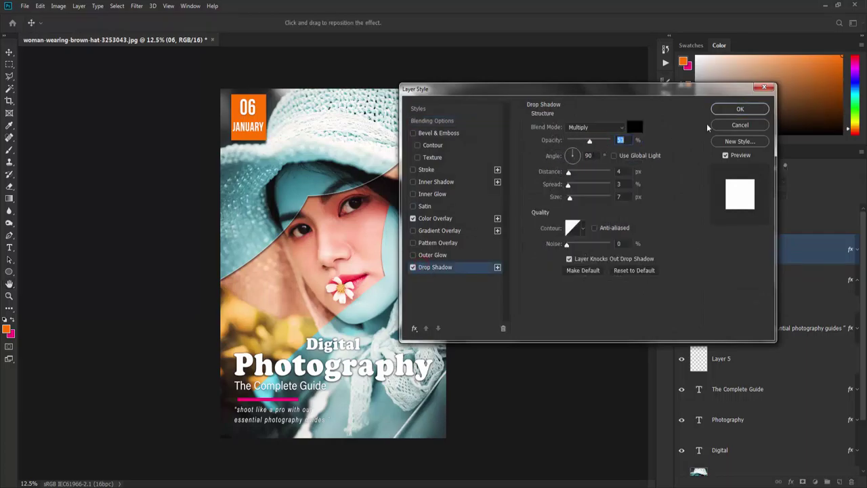
left_click(732, 109)
Step: Add a 38% opacity drop shadow using global light to the January text
double_click(755, 214)
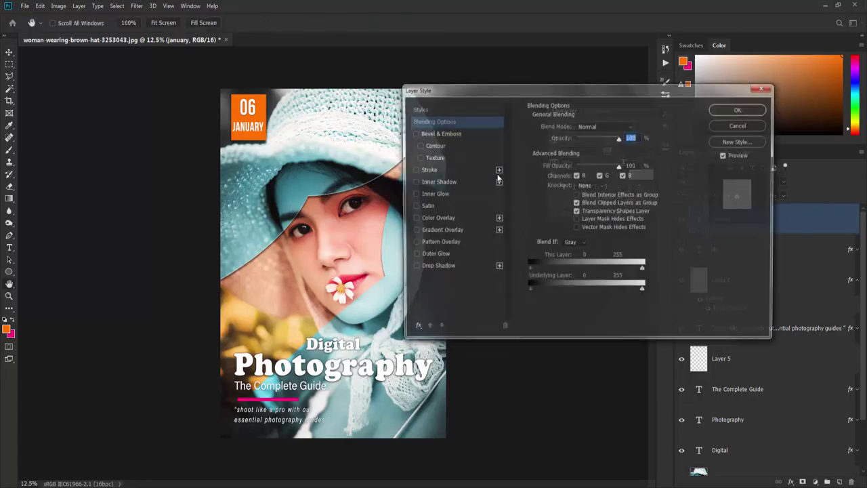
left_click(435, 266)
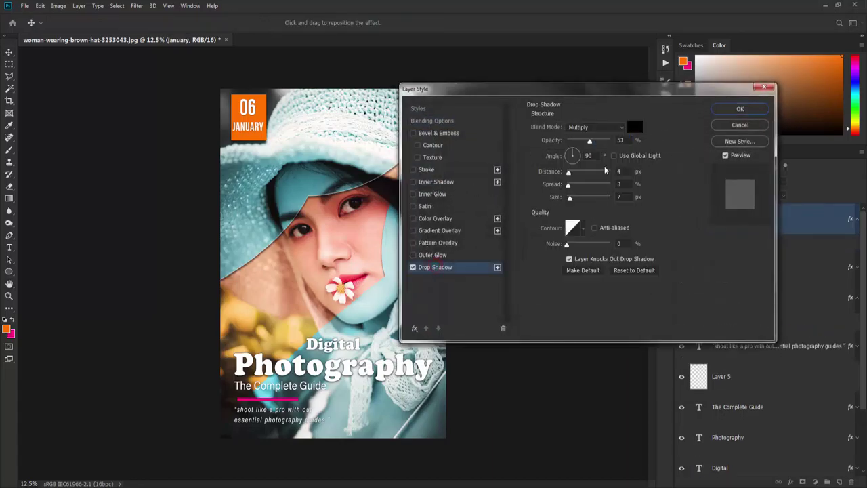
left_click_drag(592, 141, 582, 141)
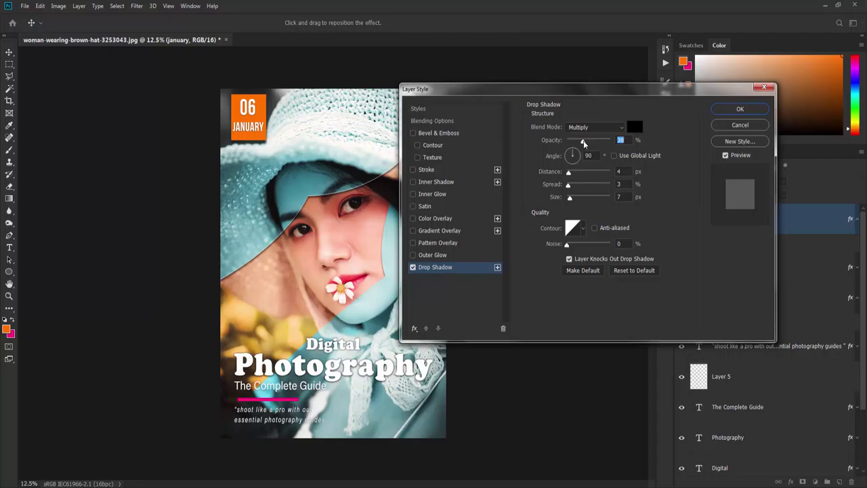
left_click(622, 155)
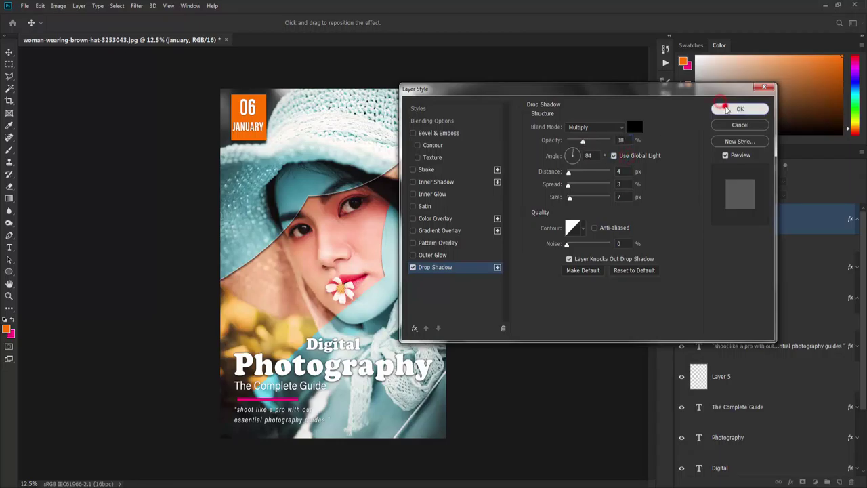
left_click(722, 108)
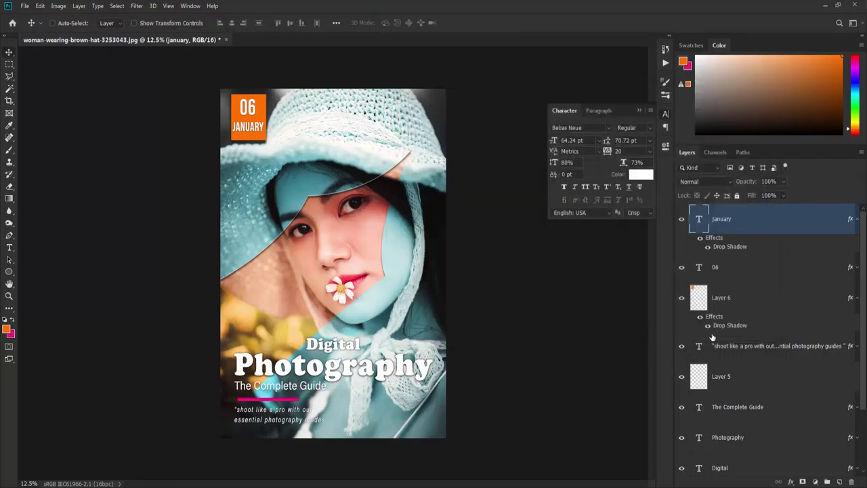
Step: Create new Layer 7 and pick a deep maroon red as the foreground colour
left_click(840, 482)
key("m")
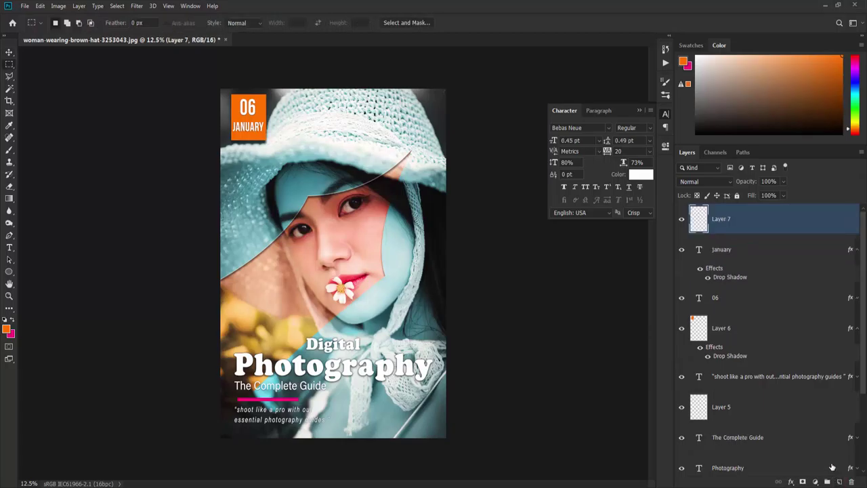
left_click_drag(850, 130, 852, 135)
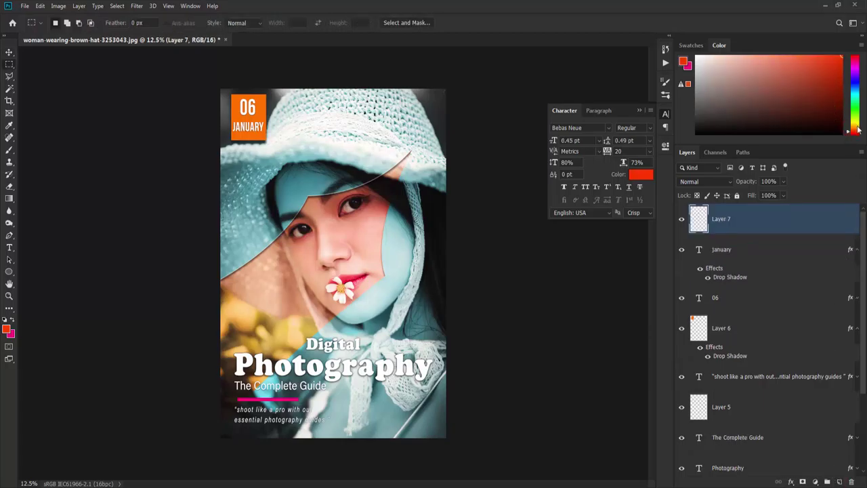
left_click_drag(831, 97, 841, 90)
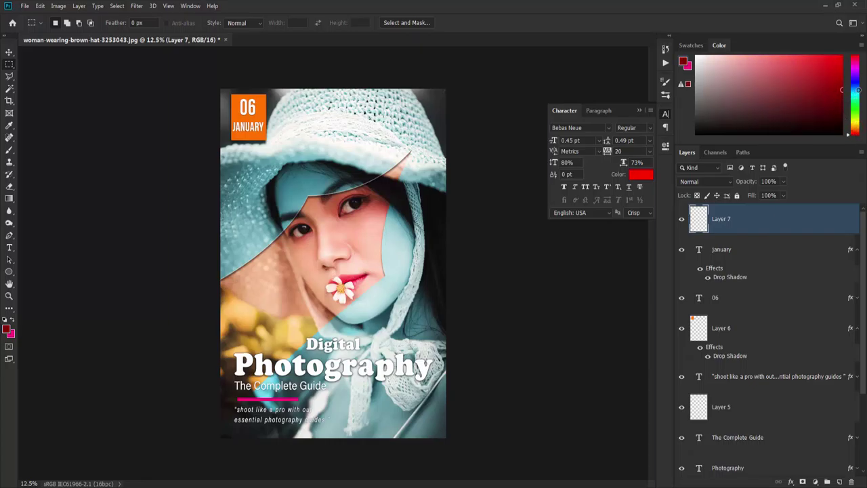
Step: Fill a thin strip along the cover's top edge with the dark red
left_click_drag(221, 86, 470, 91)
key("alt+BackSpace")
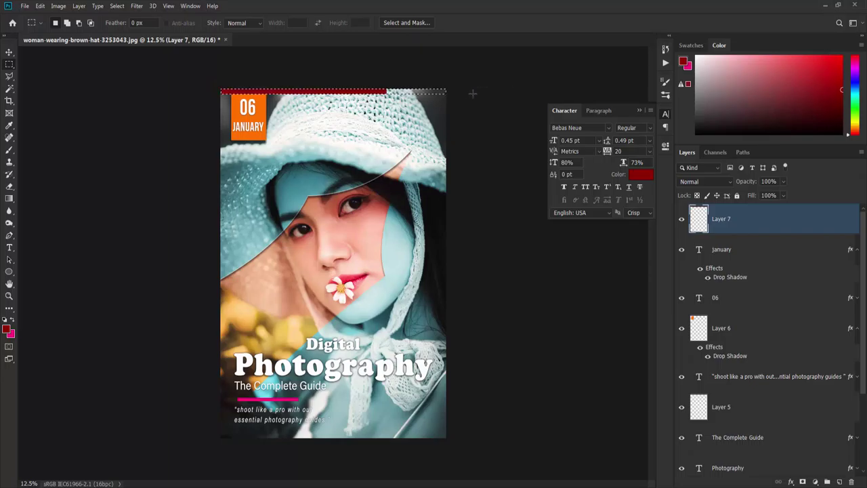
key("ctrl+d")
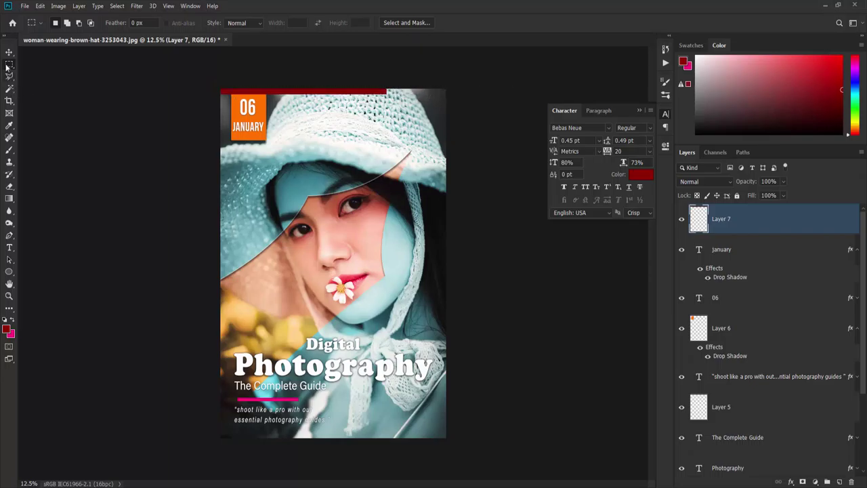
left_click(9, 52)
double_click(681, 224)
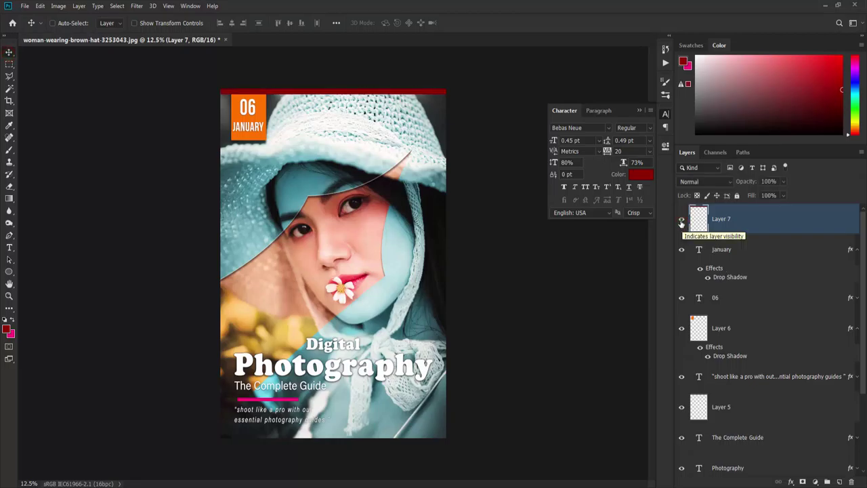
Step: Set the text colour to white (ffffff) and start a new type layer at the cover's top
key("t")
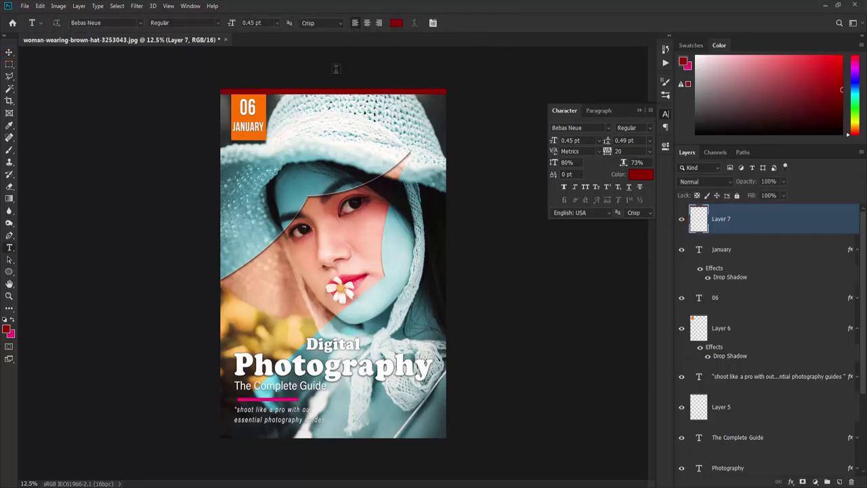
left_click(641, 174)
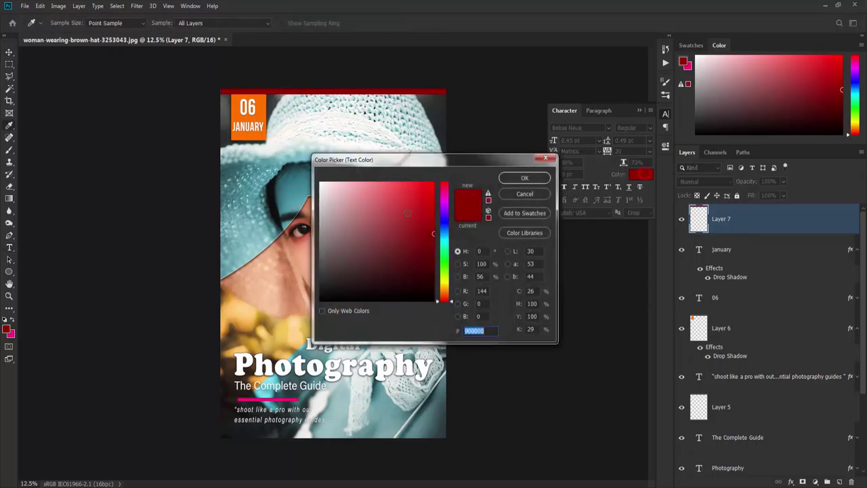
type("ffffff")
left_click(540, 178)
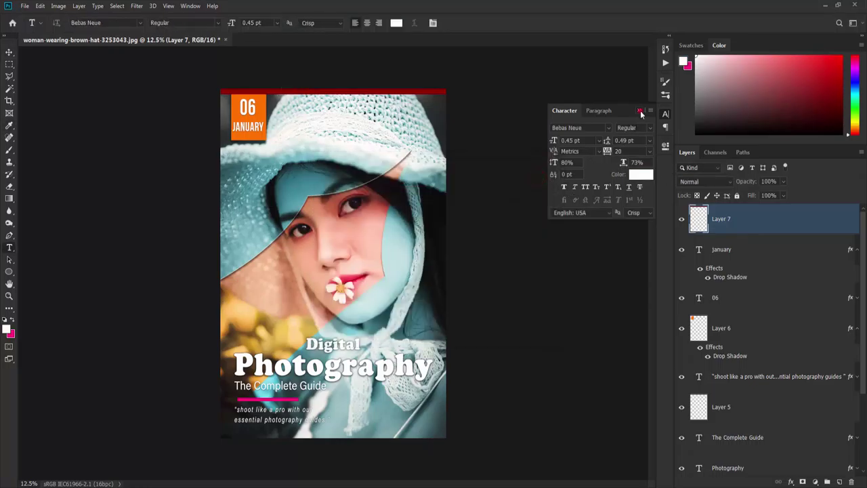
left_click(641, 111)
left_click(283, 90)
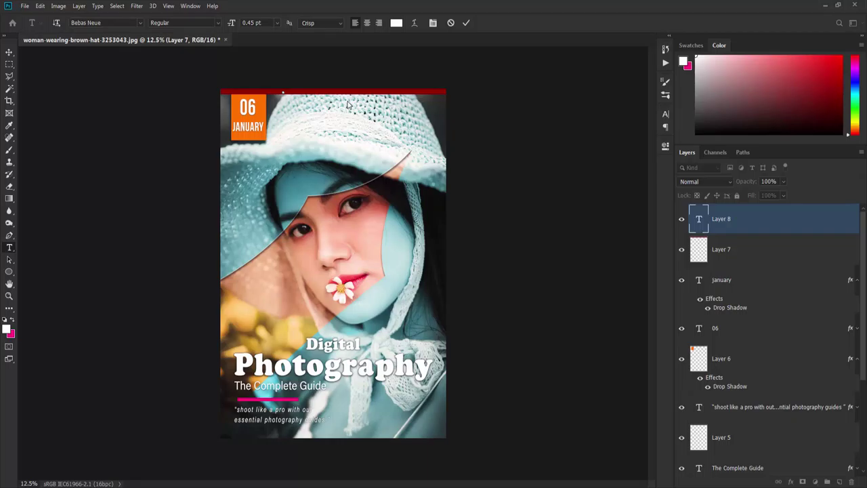
Step: Commit the headline text, stretch it across the top of the cover, and move it toward the red bar
left_click(9, 52)
left_click_drag(285, 89, 407, 83)
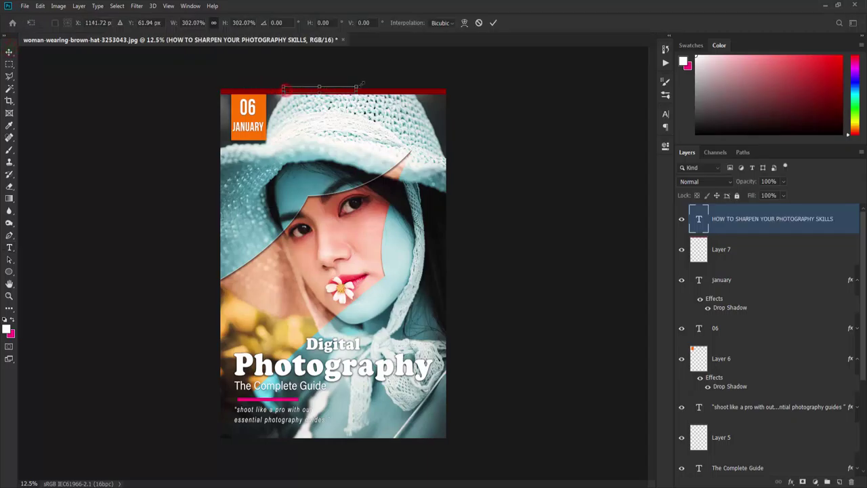
key("Return")
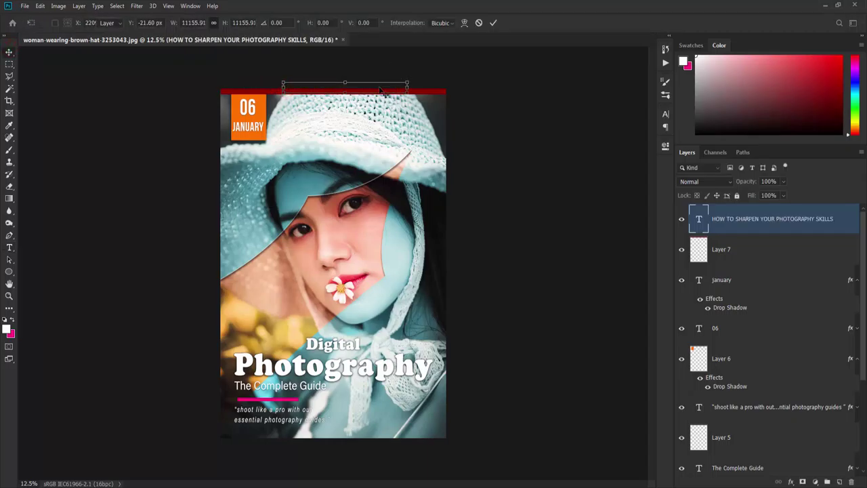
left_click_drag(387, 81, 372, 97)
Step: Scale the headline down to about 74% and place it inside the red top bar
key("ctrl+plus")
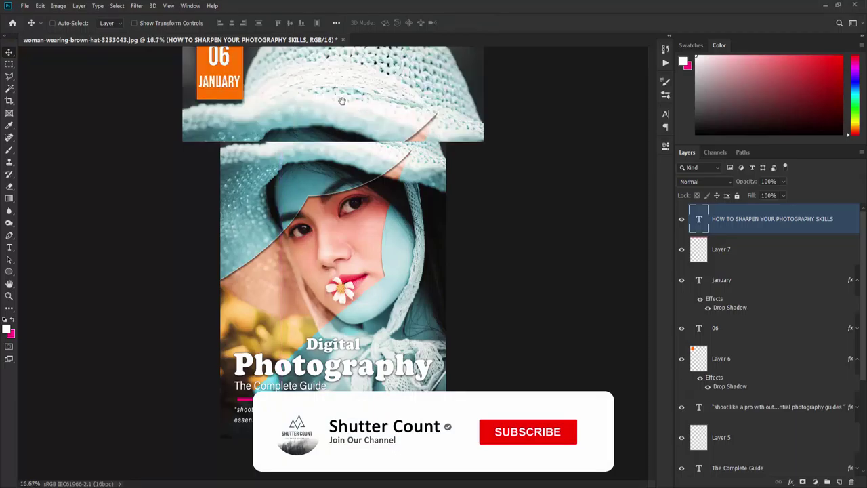
key("ctrl+plus")
scroll(366, 134, "up", 5)
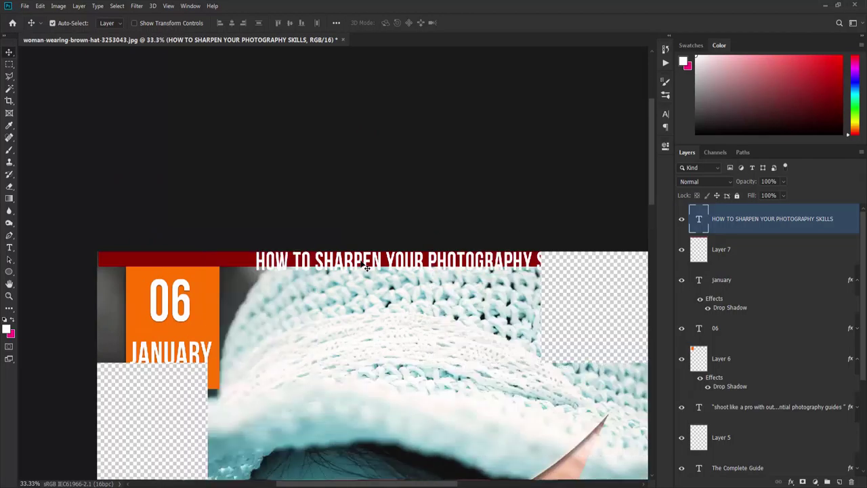
left_click_drag(367, 267, 350, 298)
key("ctrl+t")
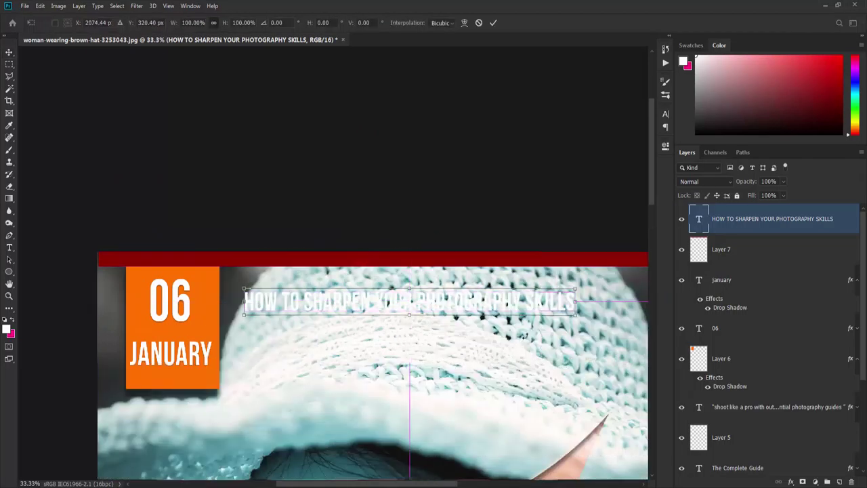
left_click_drag(410, 316, 410, 304)
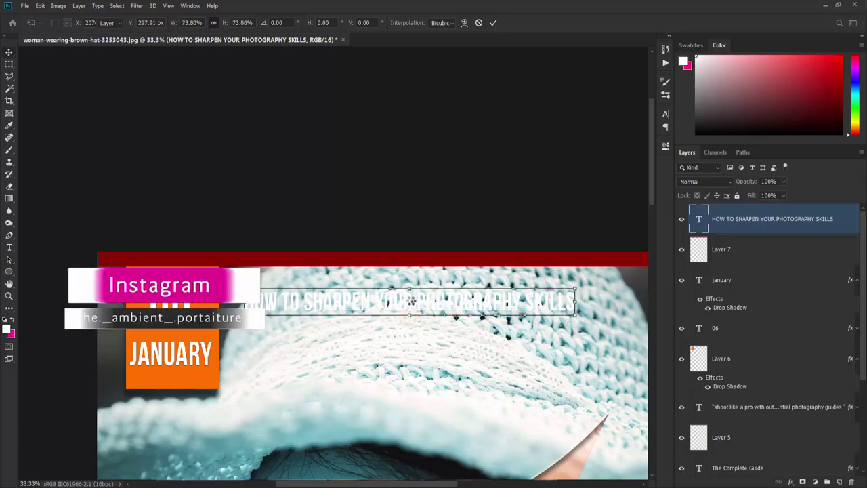
key("Return")
left_click_drag(411, 300, 410, 260)
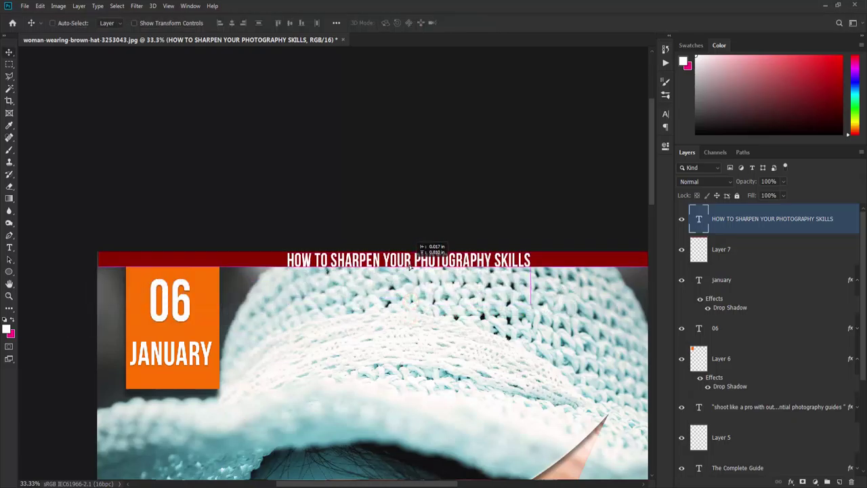
Step: Set the headline to Comfortaa at 19.95 pt with tracking 340
left_click(665, 114)
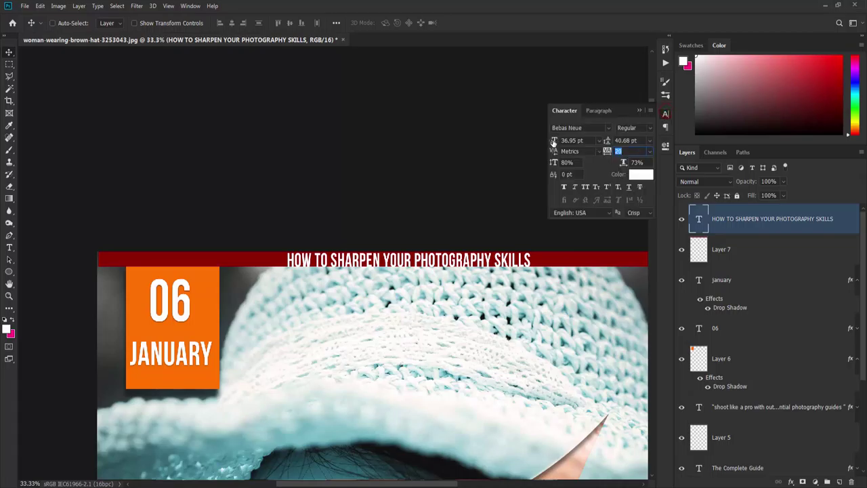
left_click_drag(555, 141, 541, 143)
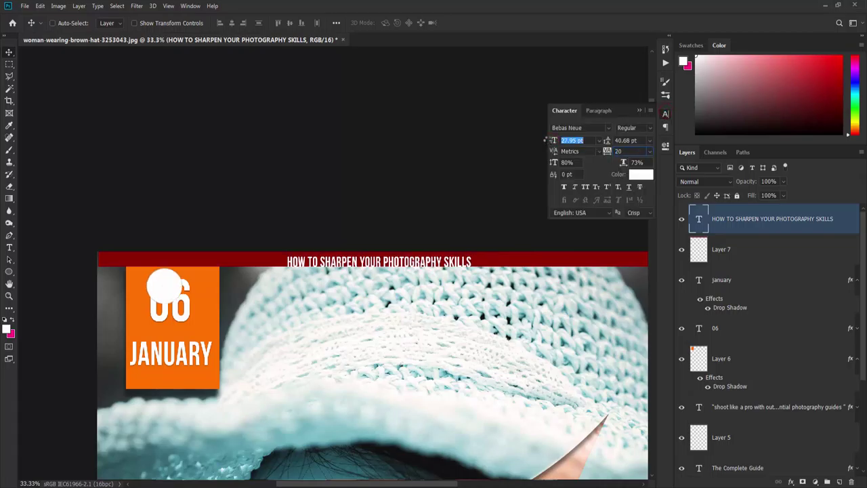
left_click(617, 151)
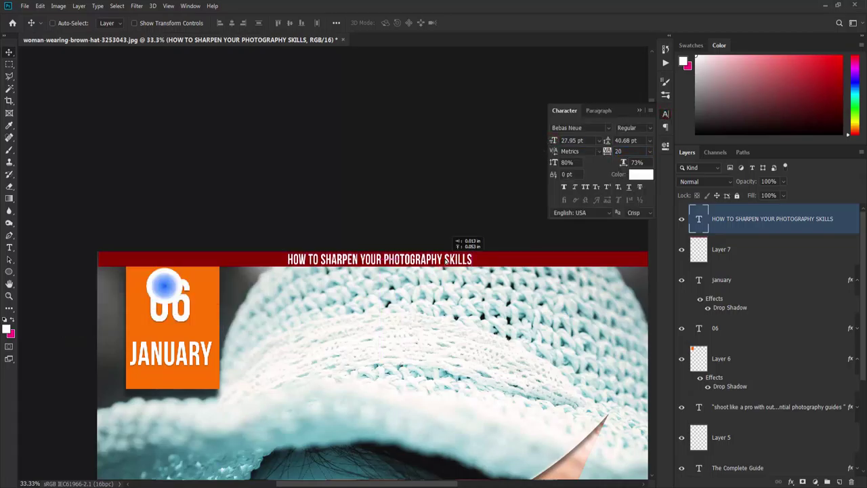
left_click(607, 128)
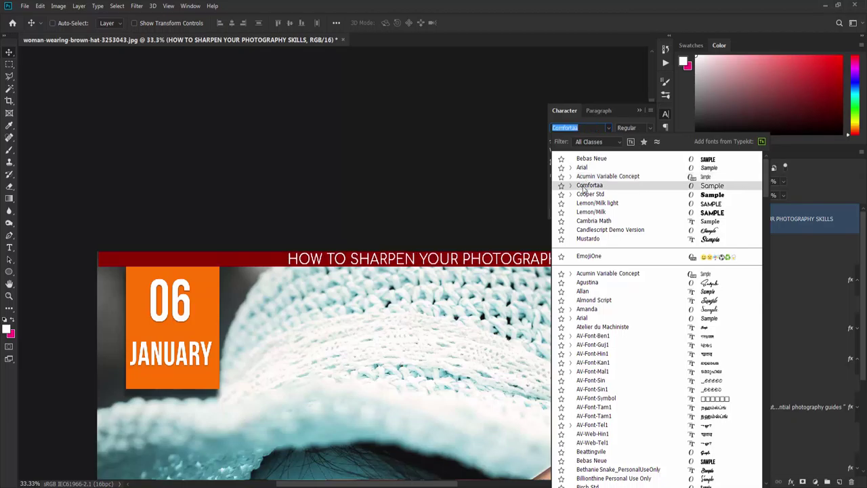
left_click(583, 186)
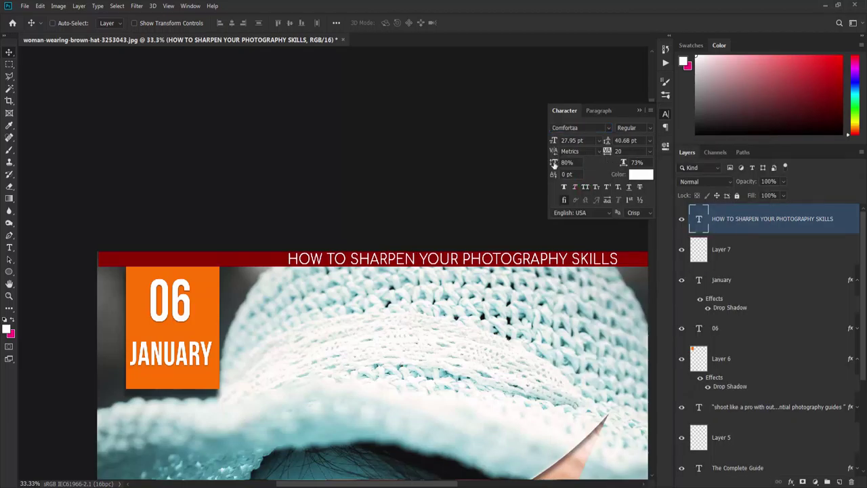
left_click_drag(554, 141, 548, 140)
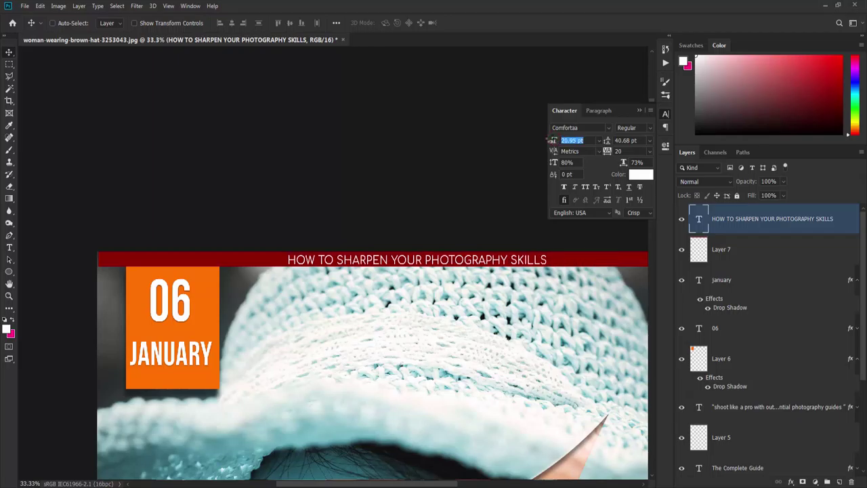
left_click_drag(606, 151, 620, 162)
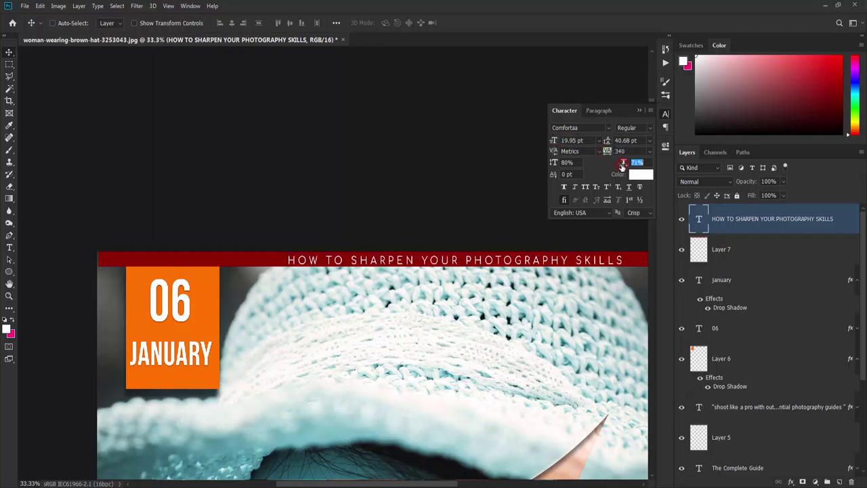
Step: Centre the headline horizontally on the cover and nudge it down one pixel
left_click_drag(504, 267, 482, 263)
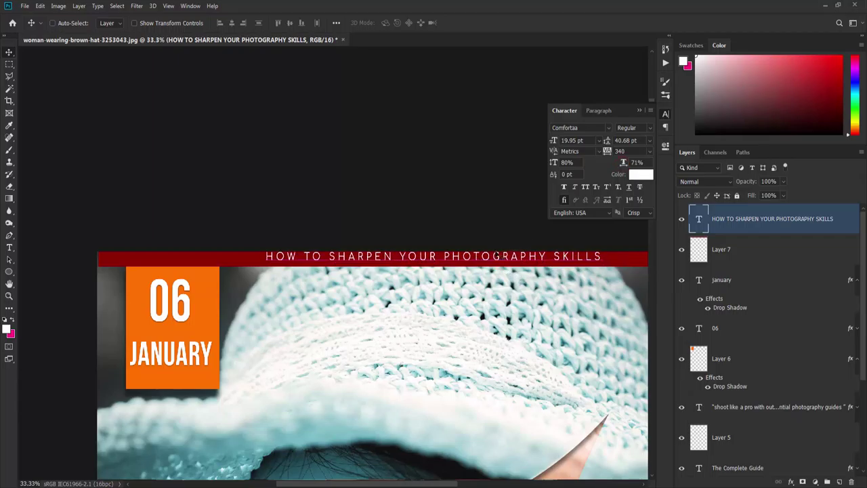
key("ctrl+a")
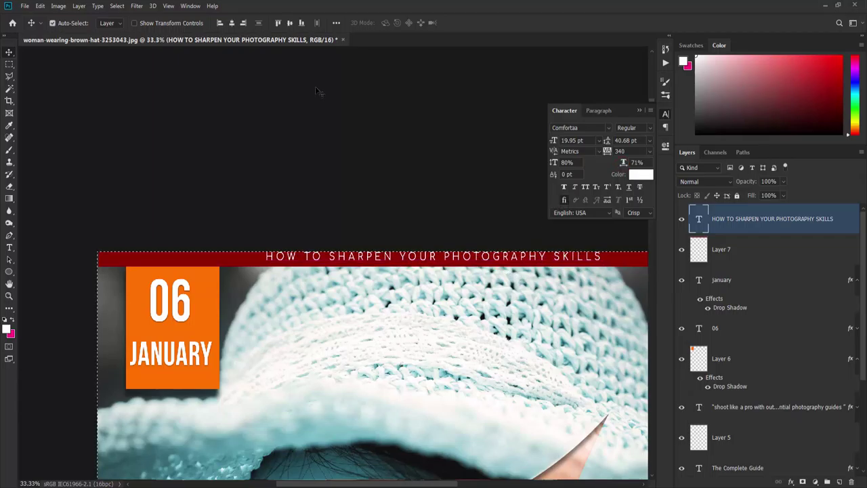
left_click(230, 23)
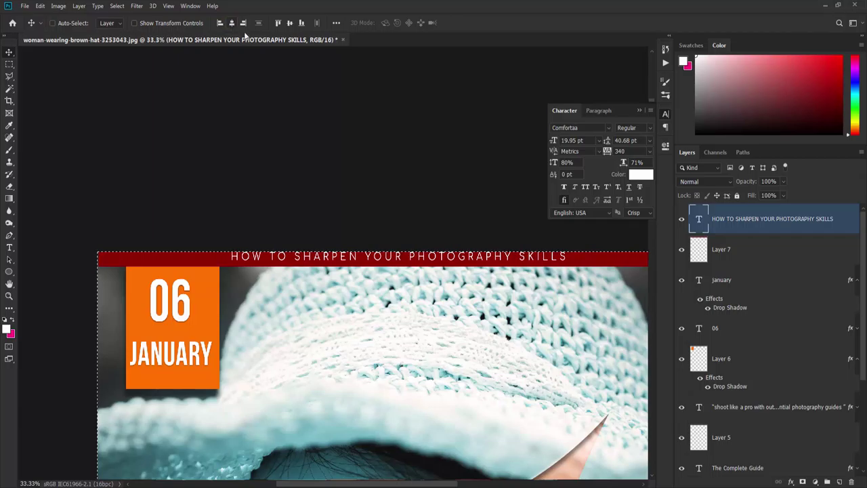
key("ctrl+d")
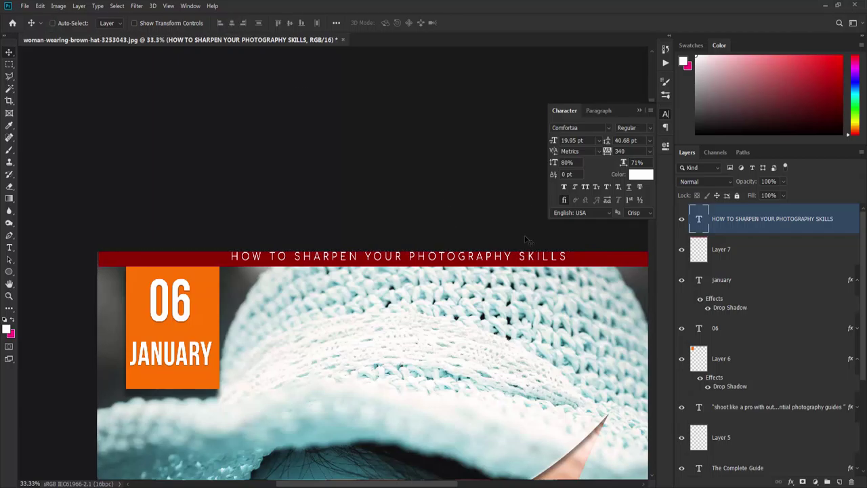
key("Down")
key("Down")
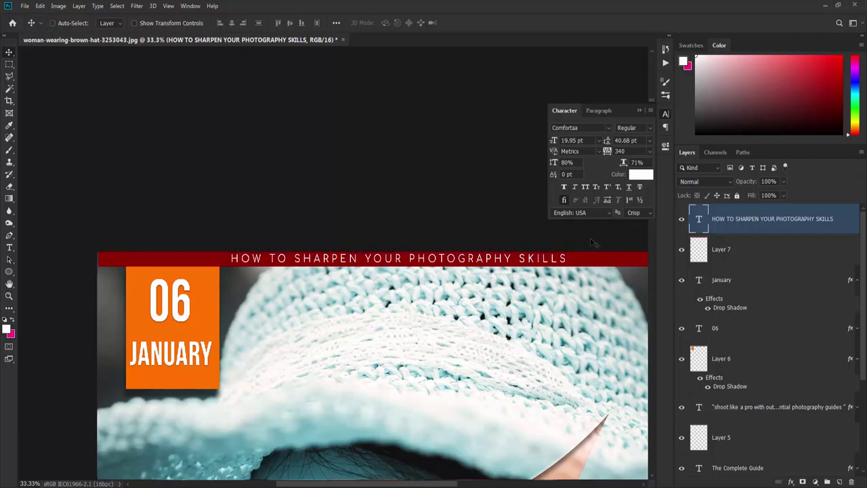
key("ctrl+minus")
key("ctrl+minus")
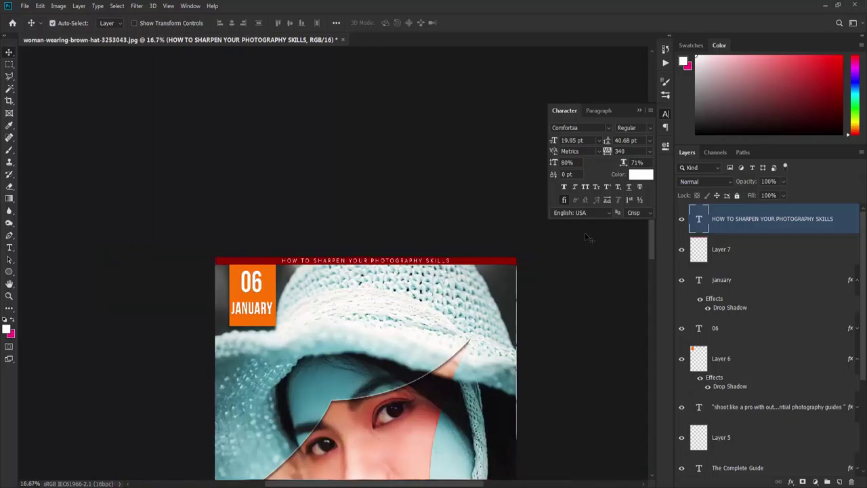
key("ctrl+minus")
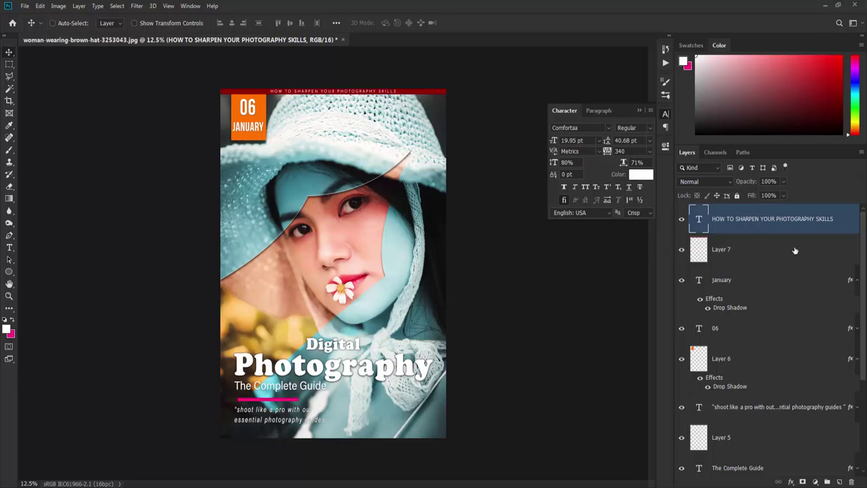
Step: Collapse the January, Layer 6 and other effects lists, then select the photo layer, Layer 4
left_click(857, 283)
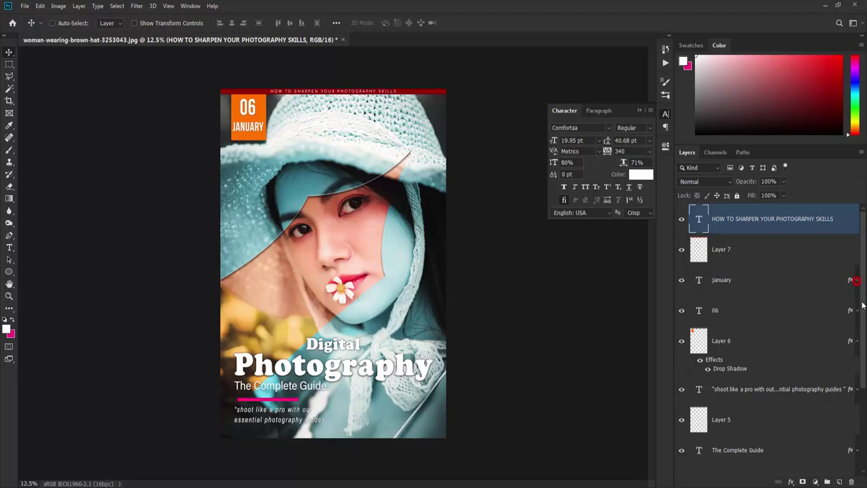
left_click(860, 389)
left_click(858, 343)
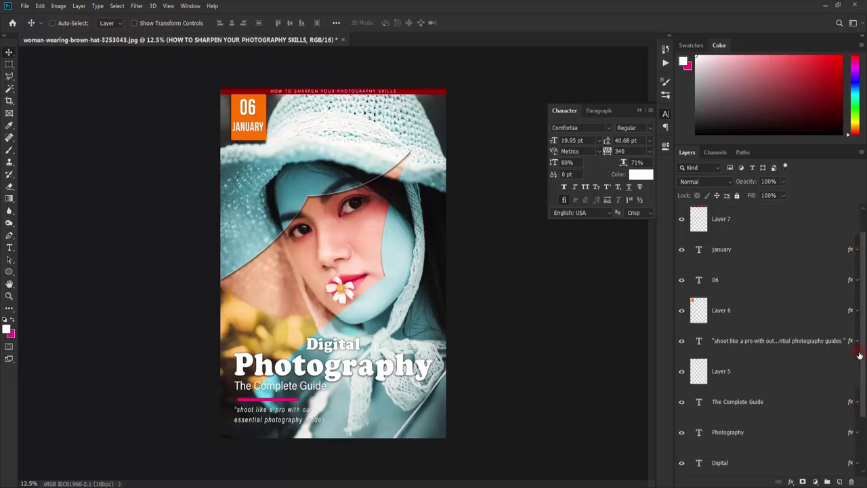
scroll(859, 357, "down", 2)
scroll(859, 356, "down", 2)
left_click(743, 419)
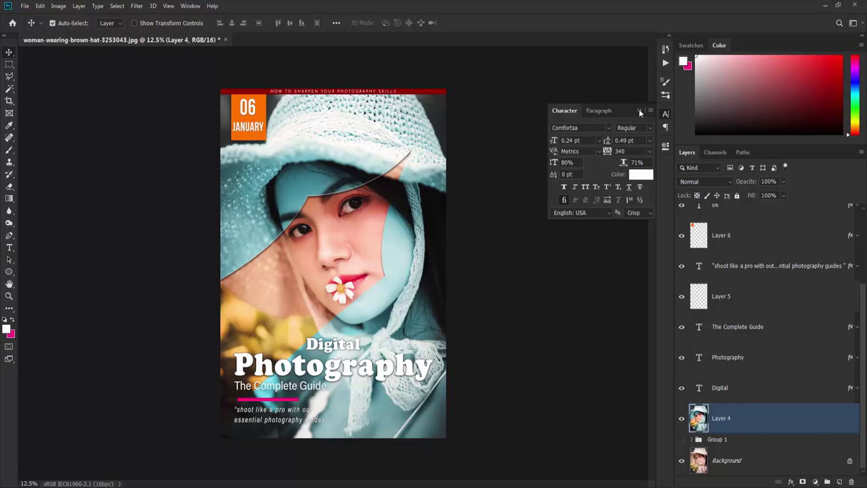
key("ctrl+shift+a")
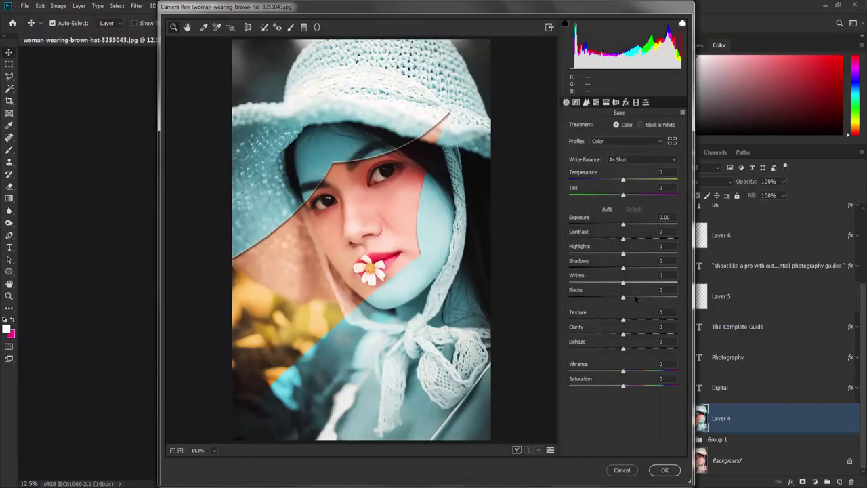
Step: Give the photo slight texture, sharpening Amount 17, and colour and luminance noise reduction
left_click_drag(623, 320, 630, 320)
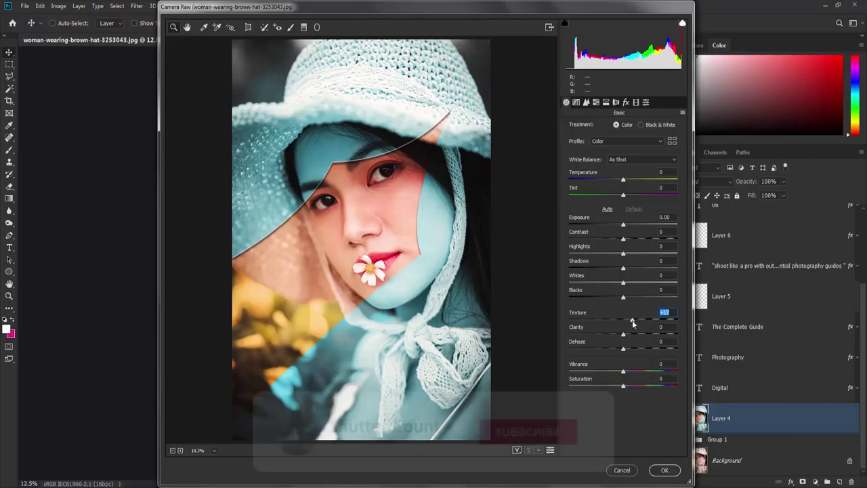
left_click_drag(633, 322, 631, 323)
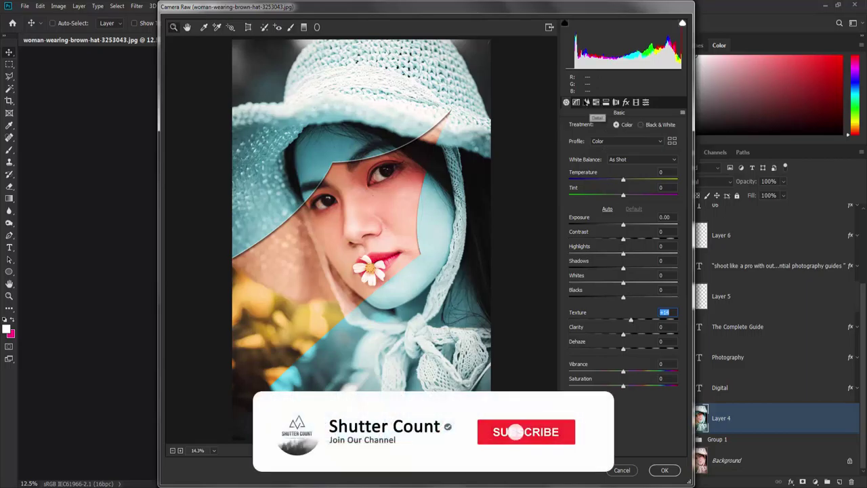
left_click(576, 103)
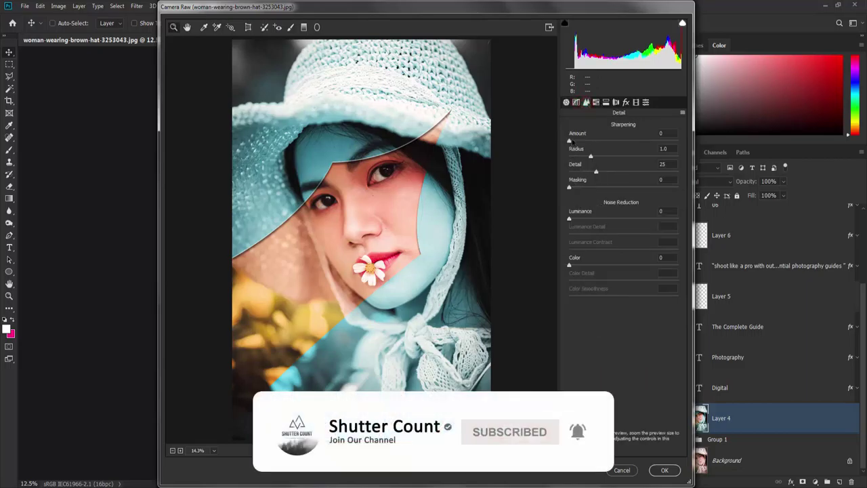
left_click_drag(570, 141, 587, 141)
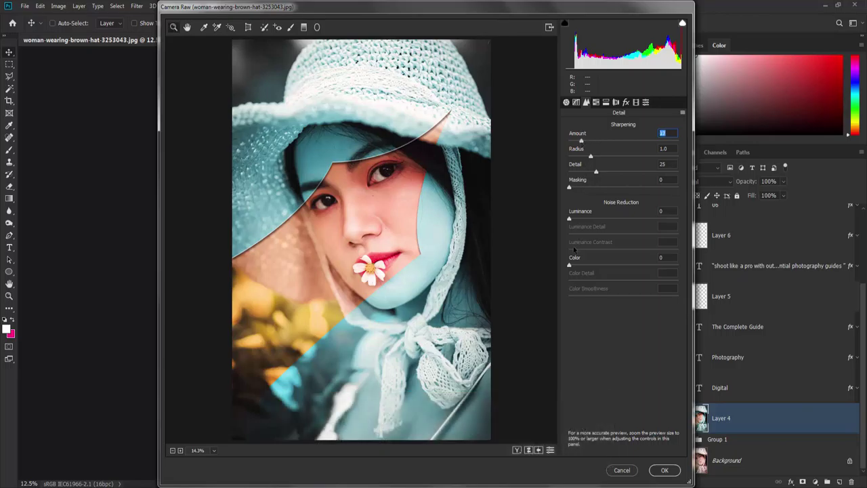
left_click_drag(570, 265, 617, 265)
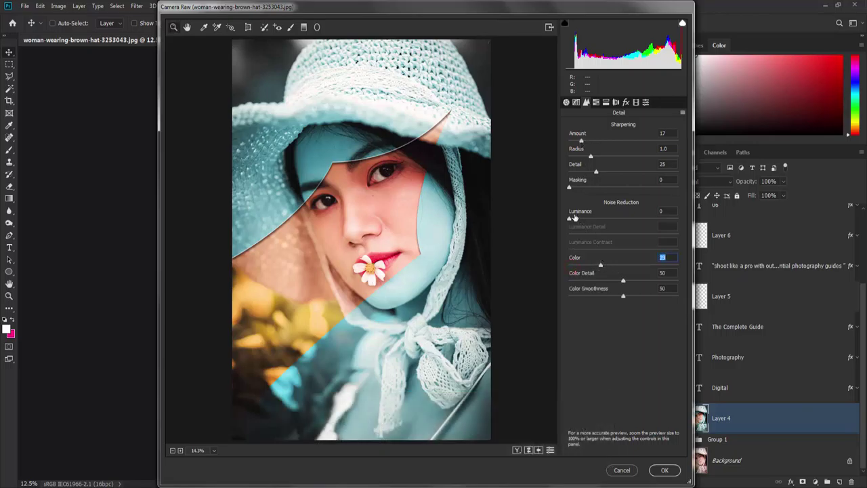
left_click_drag(574, 217, 578, 219)
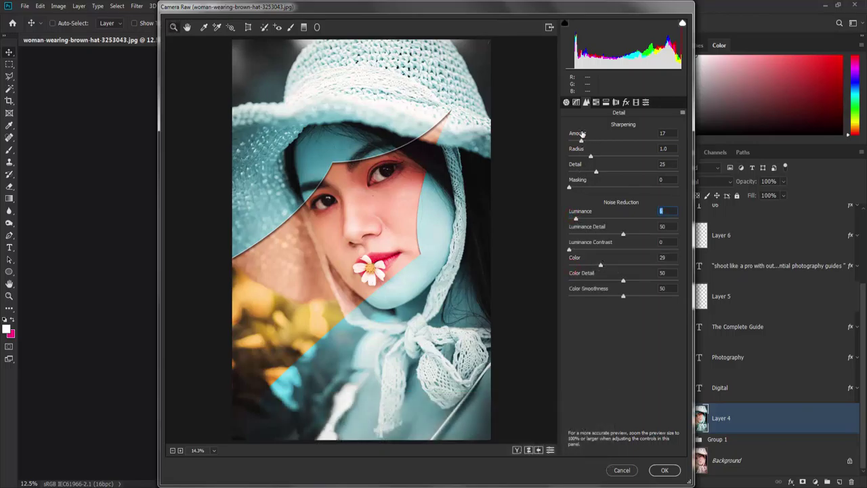
Step: Add a vignette with Amount -23, Feather 100 and Highlights 100, and apply the filter
left_click(615, 101)
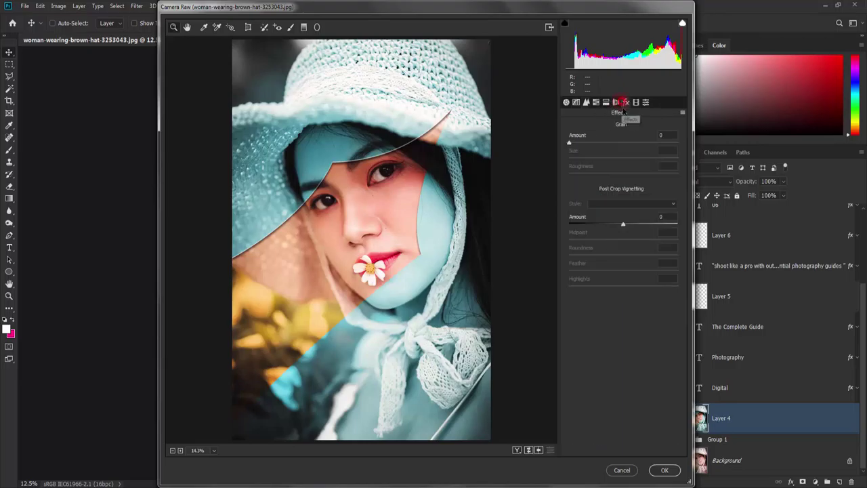
left_click_drag(623, 224, 610, 224)
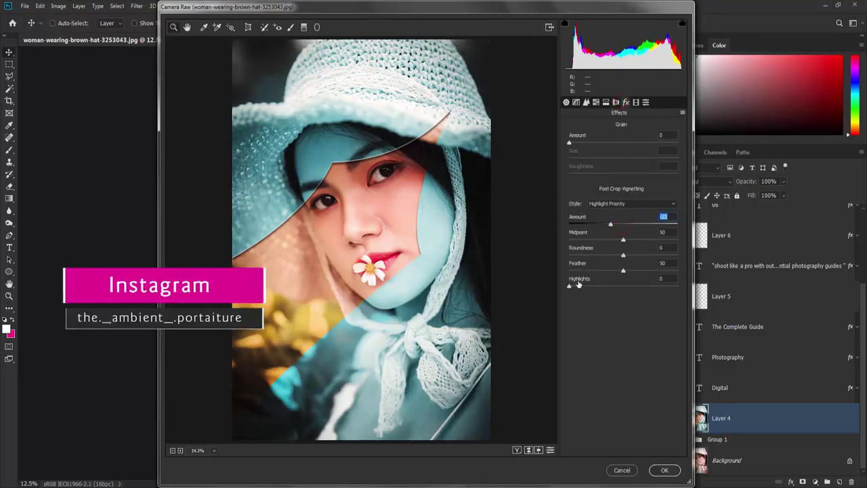
left_click_drag(571, 284, 676, 286)
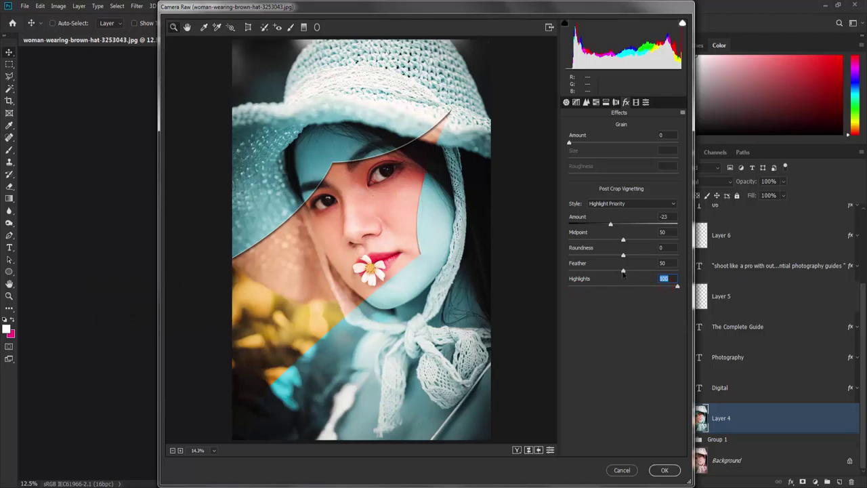
left_click_drag(623, 271, 677, 270)
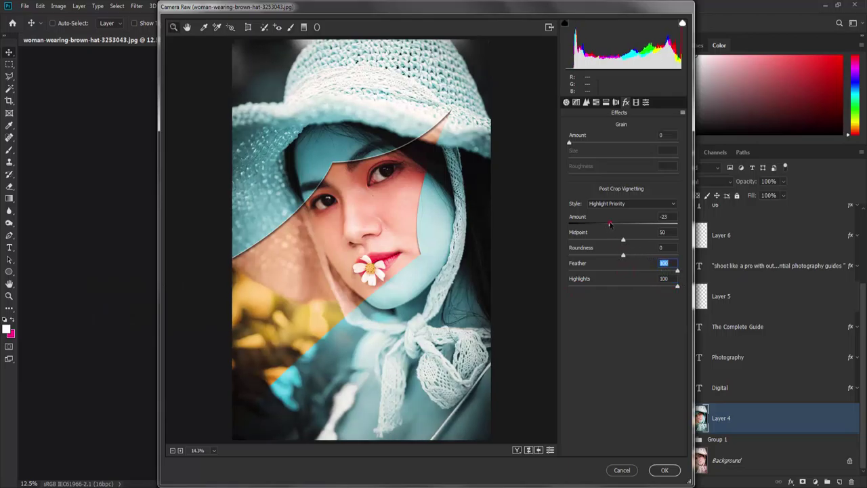
left_click_drag(610, 224, 606, 225)
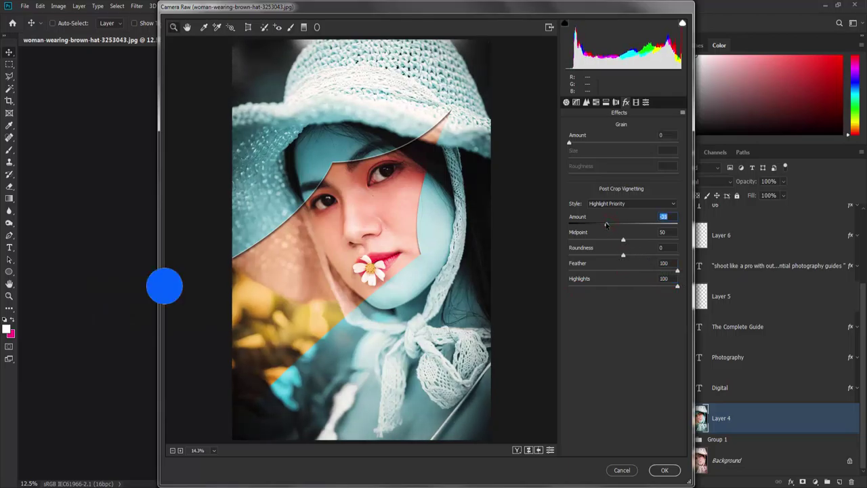
left_click(668, 468)
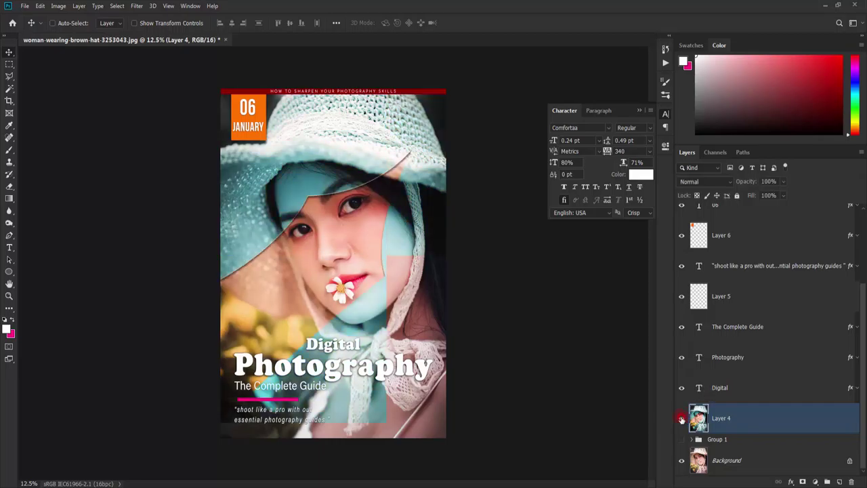
Step: Stamp all visible layers into a new merged Layer 8 at the top of the stack
scroll(714, 364, "up", 3)
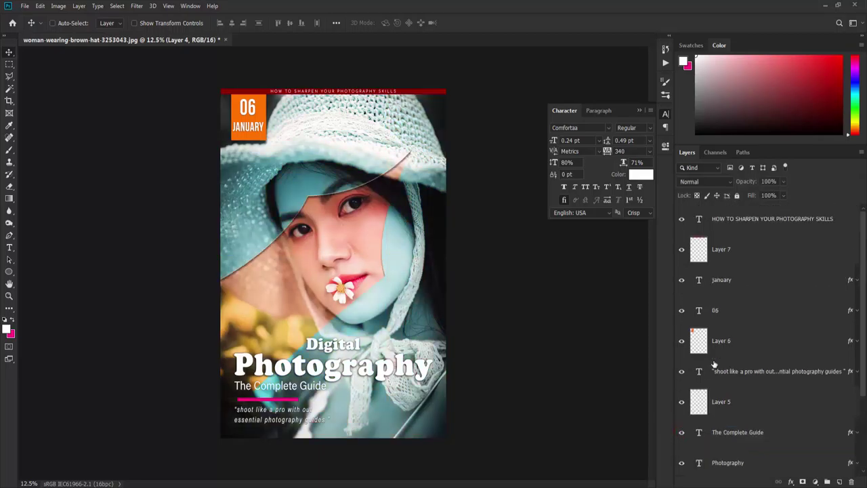
left_click(769, 226)
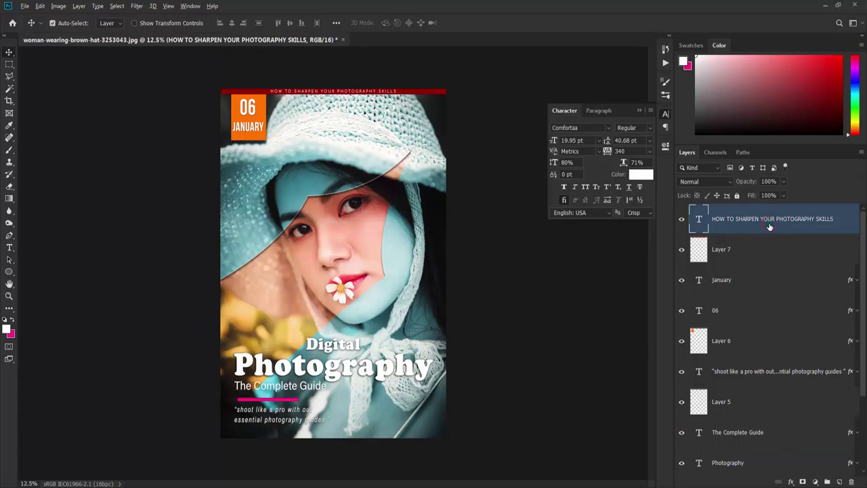
key("ctrl+shift+alt+e")
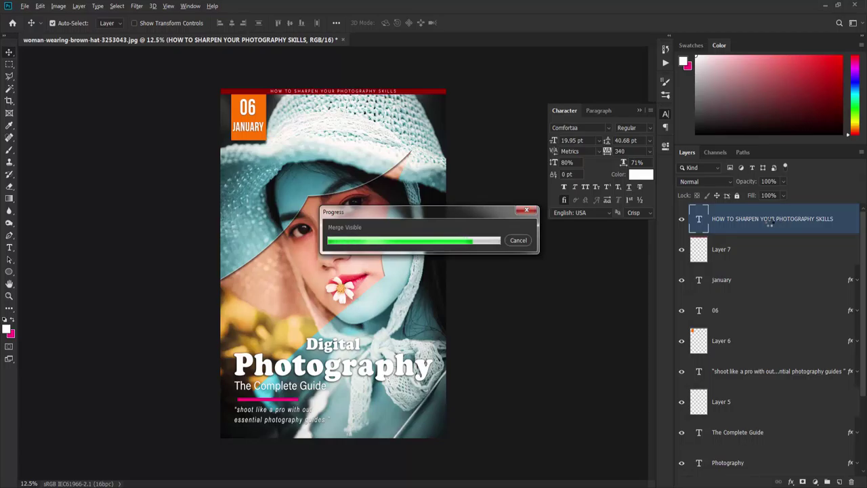
Step: Gather the original cover layers into a hidden Group 2, leaving Layer 8 selected
left_click(798, 249)
scroll(797, 285, "down", 3)
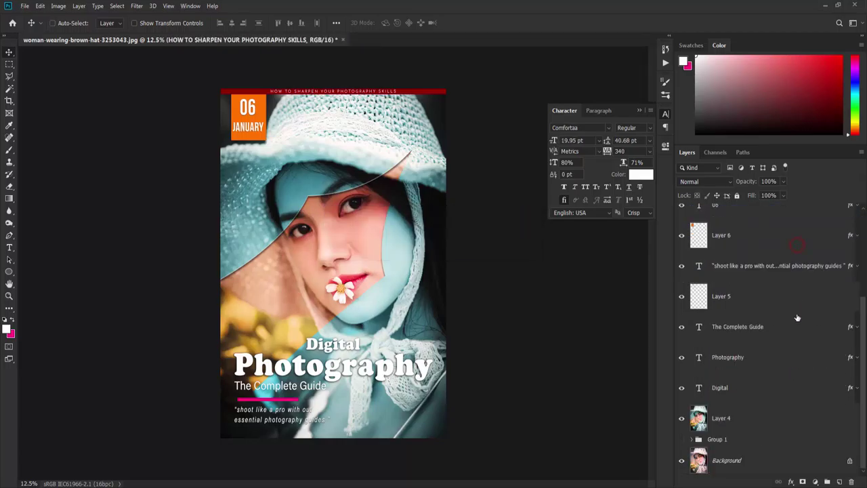
left_click(776, 441, "shift")
key("ctrl+g")
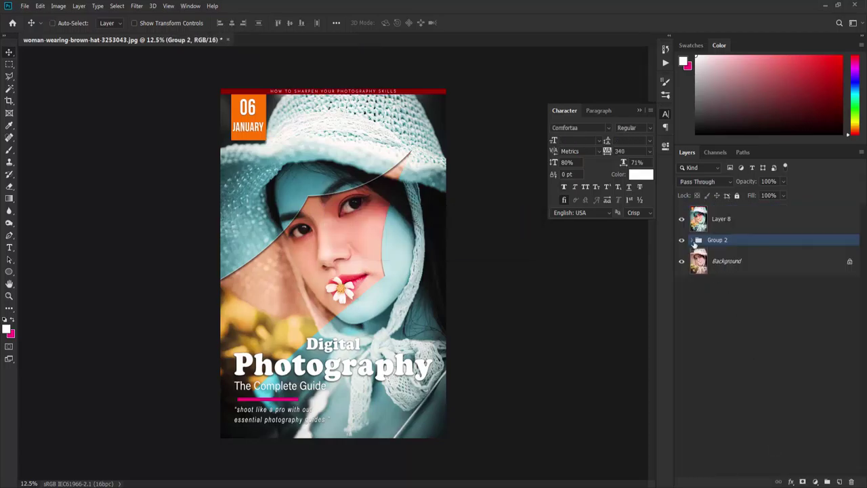
left_click(682, 240)
left_click(721, 219)
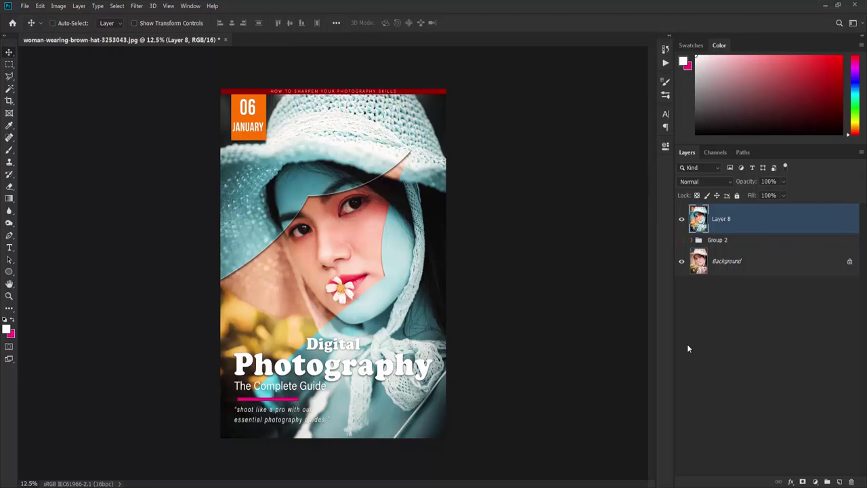